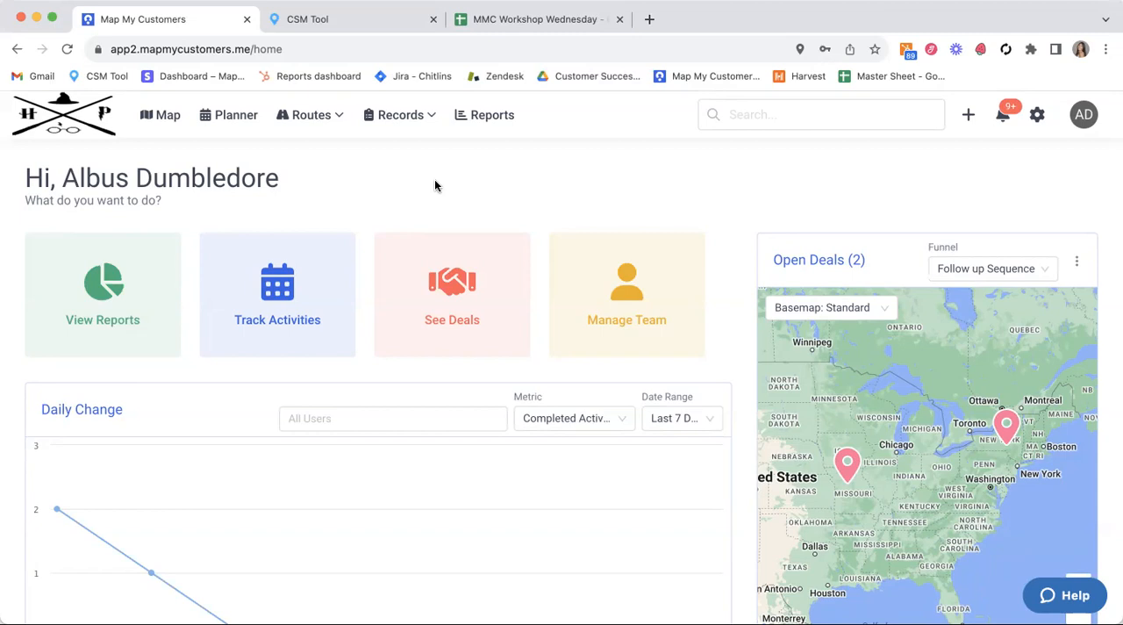
Step: Go to the exports list in the reports area and start creating a new export
{"action": "left_click", "coordinate": [484, 116]}
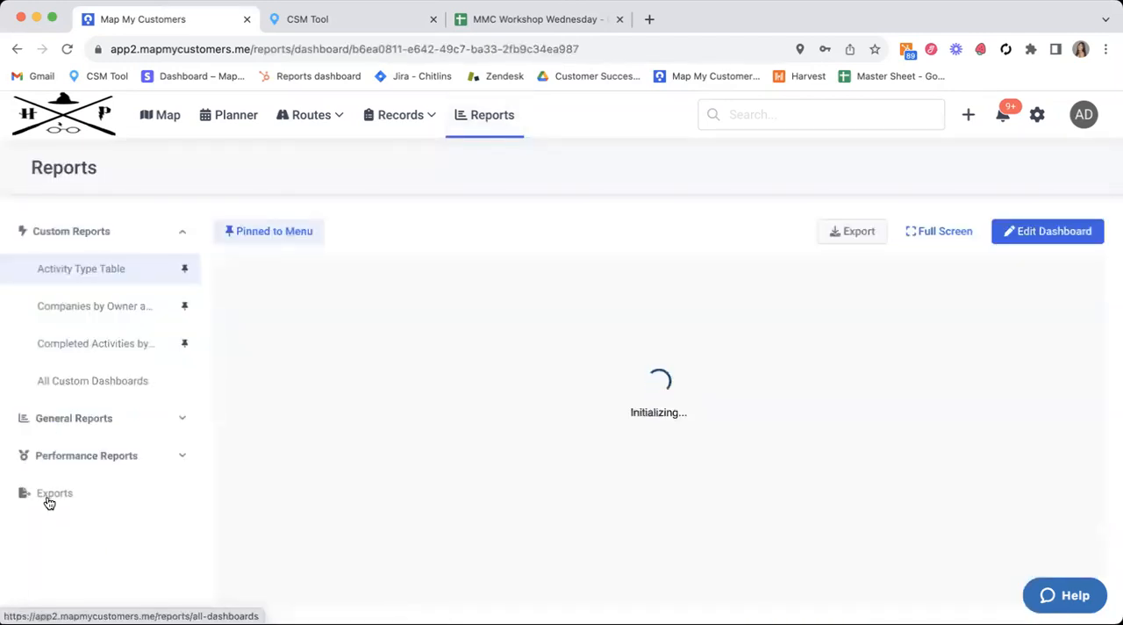
{"action": "left_click", "coordinate": [49, 496]}
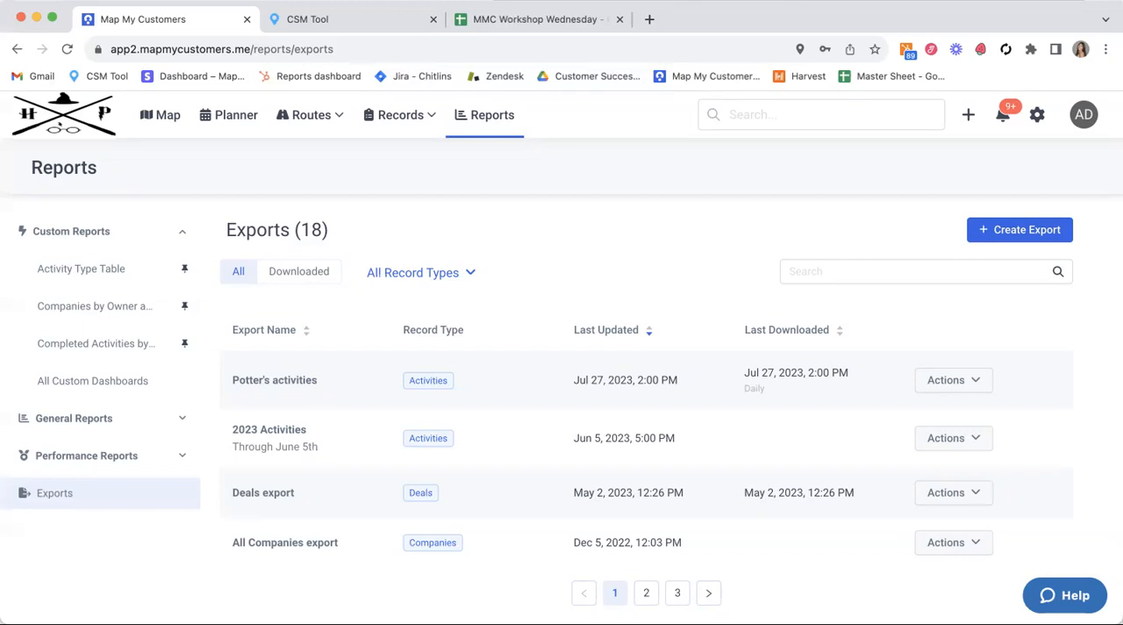
{"action": "left_click", "coordinate": [1000, 233]}
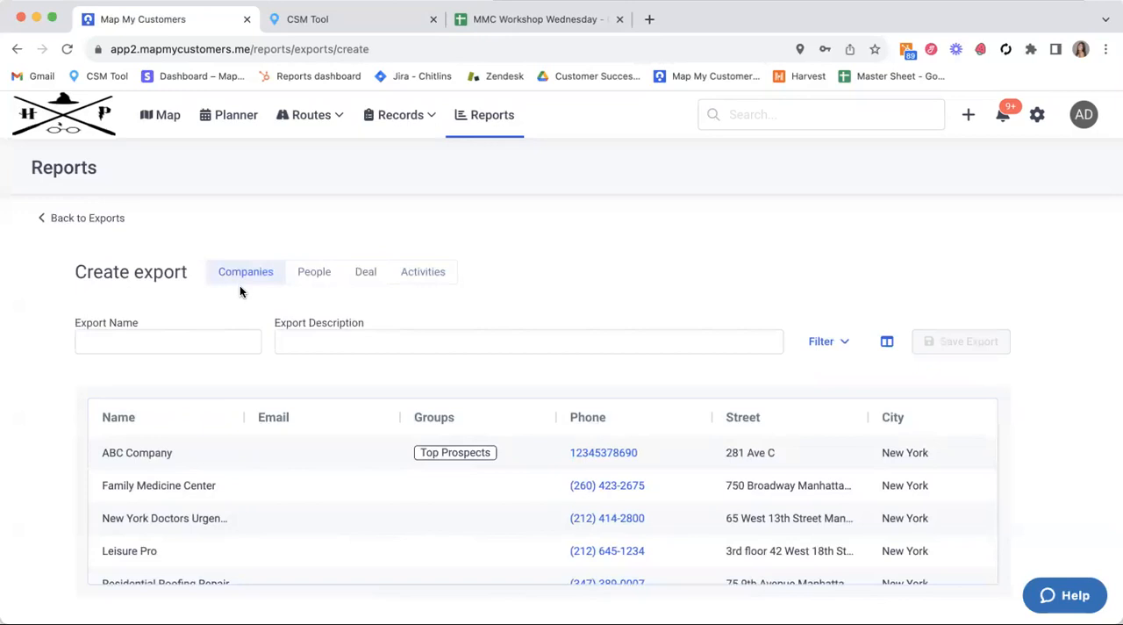
Step: Preview the People, Deal and Activities record types for the export, looking through their records and columns
{"action": "left_click", "coordinate": [309, 273]}
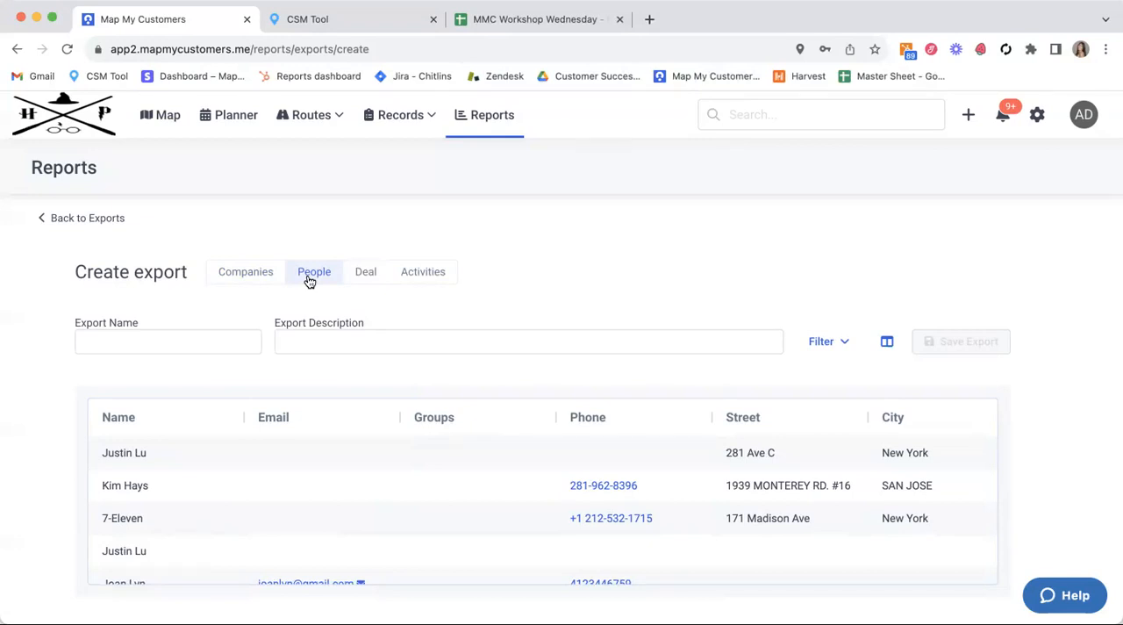
{"action": "scroll", "coordinate": [213, 494], "scroll_direction": "down", "scroll_amount": 3}
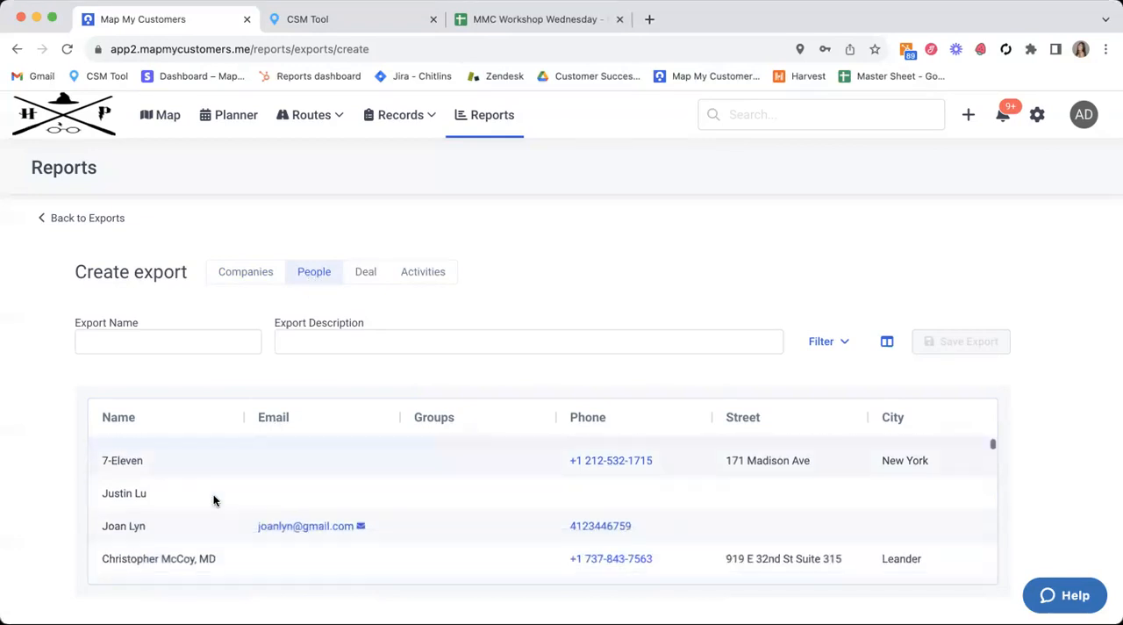
{"action": "scroll", "coordinate": [213, 507], "scroll_direction": "down", "scroll_amount": 2}
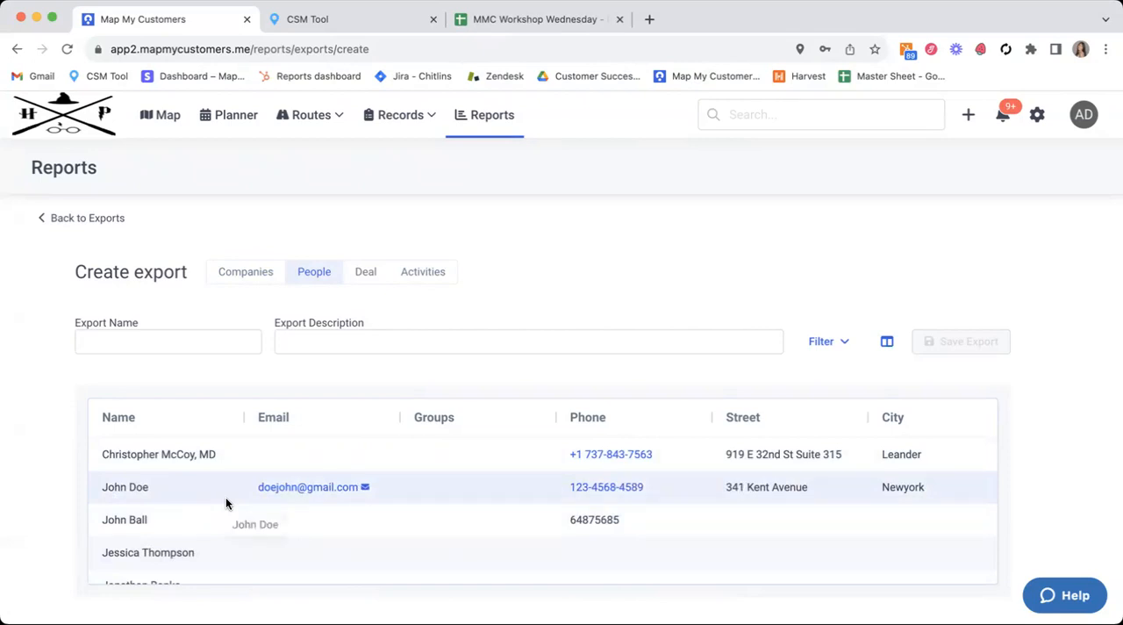
{"action": "left_click", "coordinate": [368, 272]}
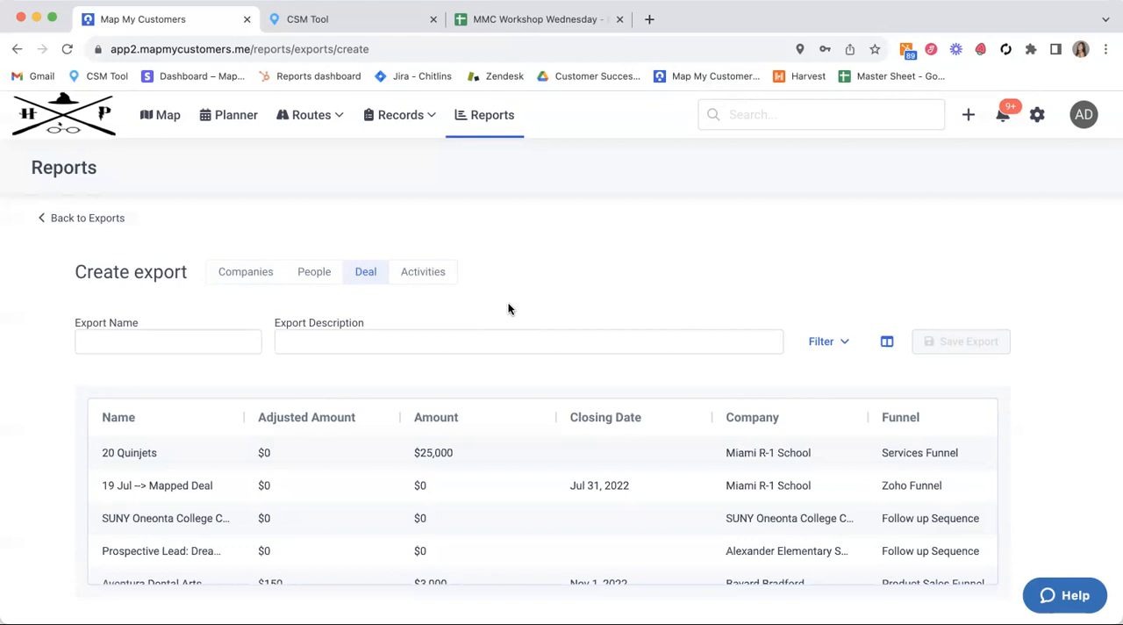
{"action": "left_click", "coordinate": [439, 284]}
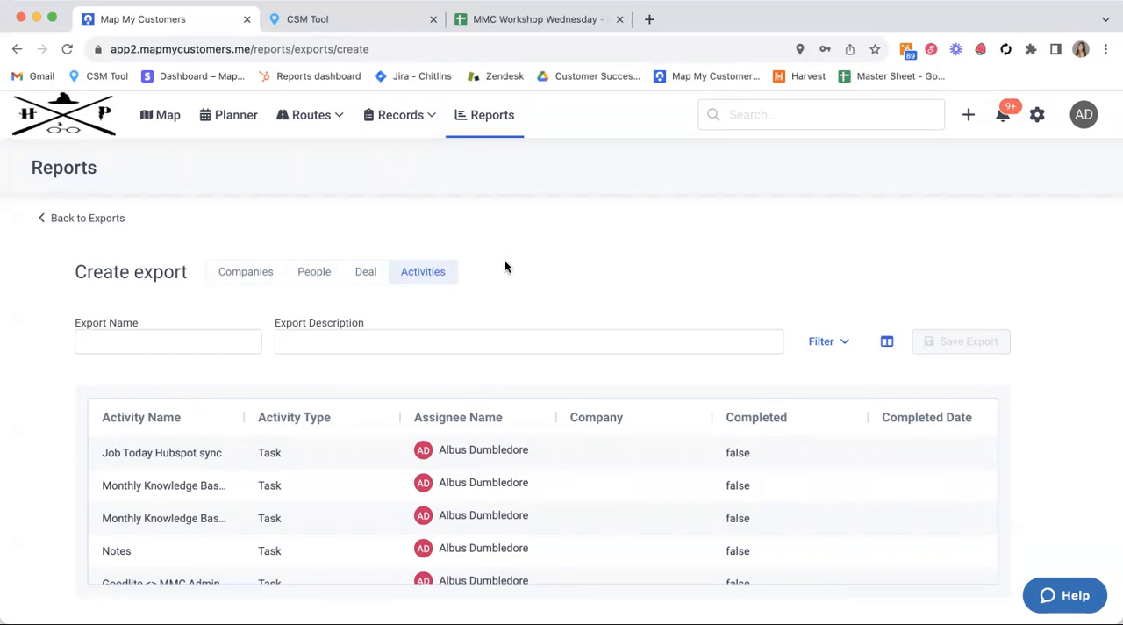
{"action": "scroll", "coordinate": [481, 451], "scroll_direction": "down", "scroll_amount": 5}
{"action": "scroll", "coordinate": [482, 452], "scroll_direction": "down", "scroll_amount": 5}
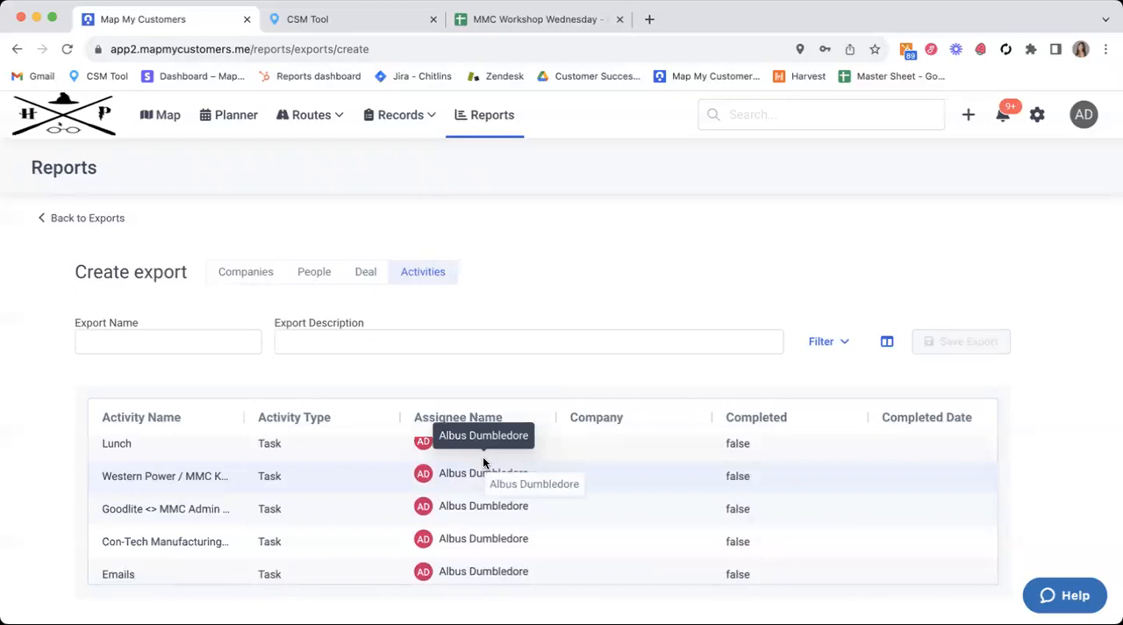
{"action": "scroll", "coordinate": [482, 463], "scroll_direction": "up", "scroll_amount": 5}
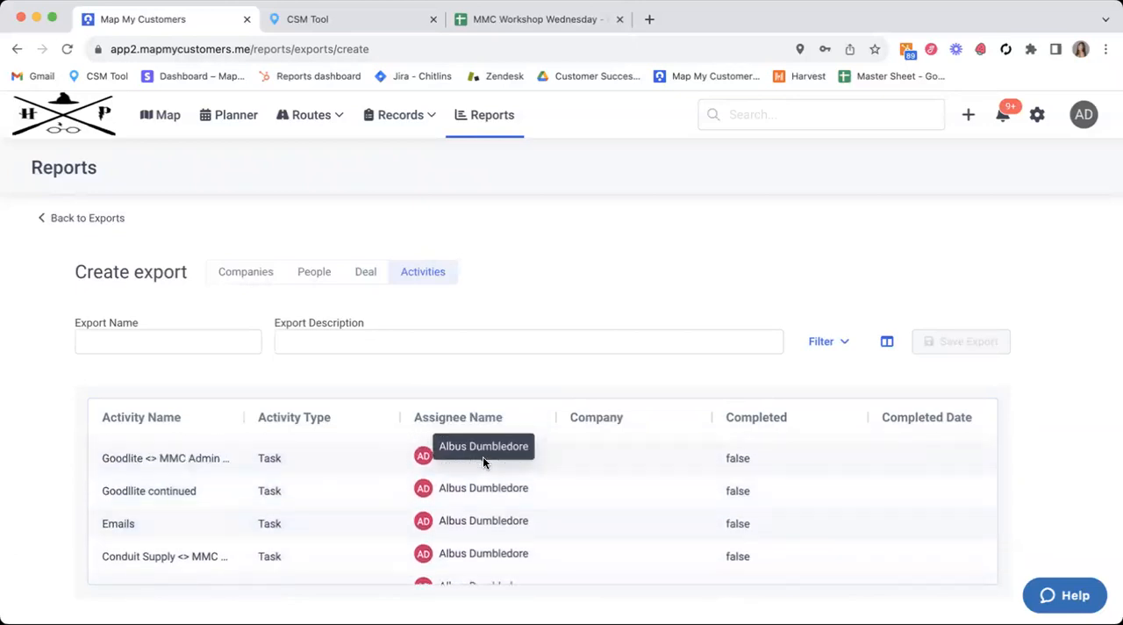
Step: Switch the export back to Companies and examine its records, address columns and record total
{"action": "left_click", "coordinate": [246, 277]}
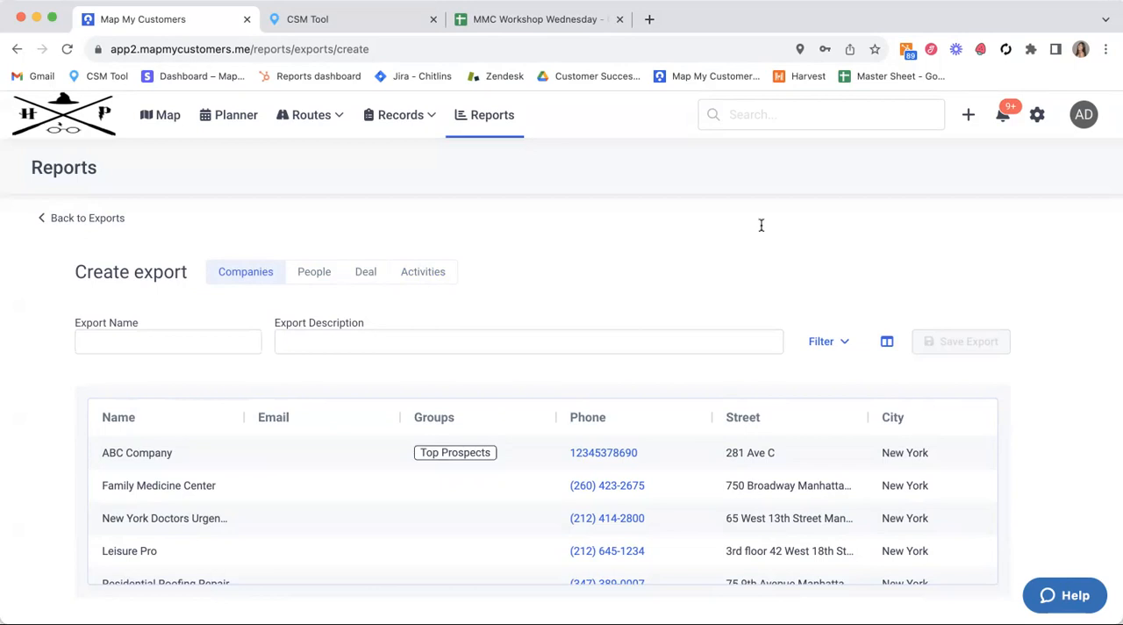
{"action": "scroll", "coordinate": [667, 384], "scroll_direction": "down", "scroll_amount": 1}
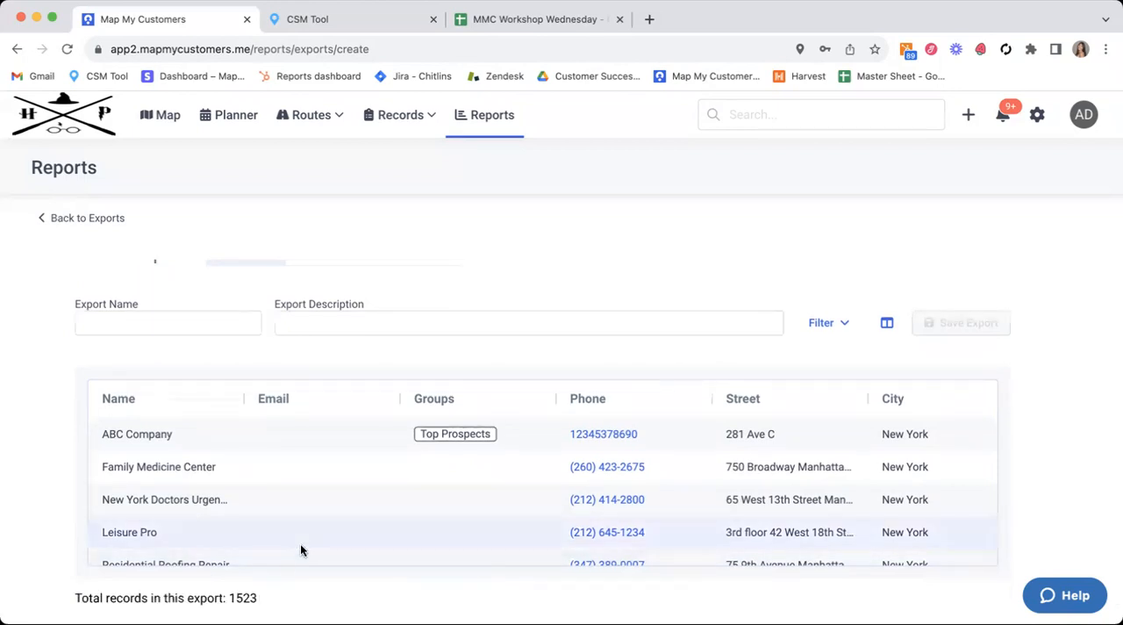
{"action": "scroll", "coordinate": [301, 543], "scroll_direction": "down", "scroll_amount": 10}
{"action": "scroll", "coordinate": [300, 544], "scroll_direction": "down", "scroll_amount": 3}
{"action": "scroll", "coordinate": [301, 544], "scroll_direction": "right", "scroll_amount": 4}
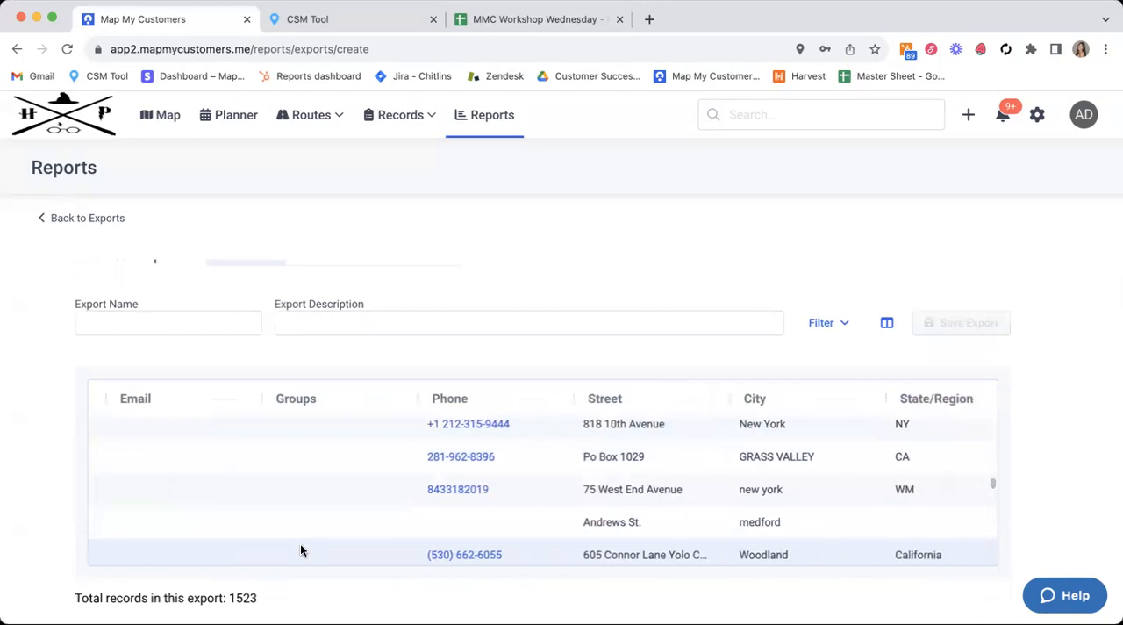
{"action": "scroll", "coordinate": [825, 499], "scroll_direction": "down", "scroll_amount": 10}
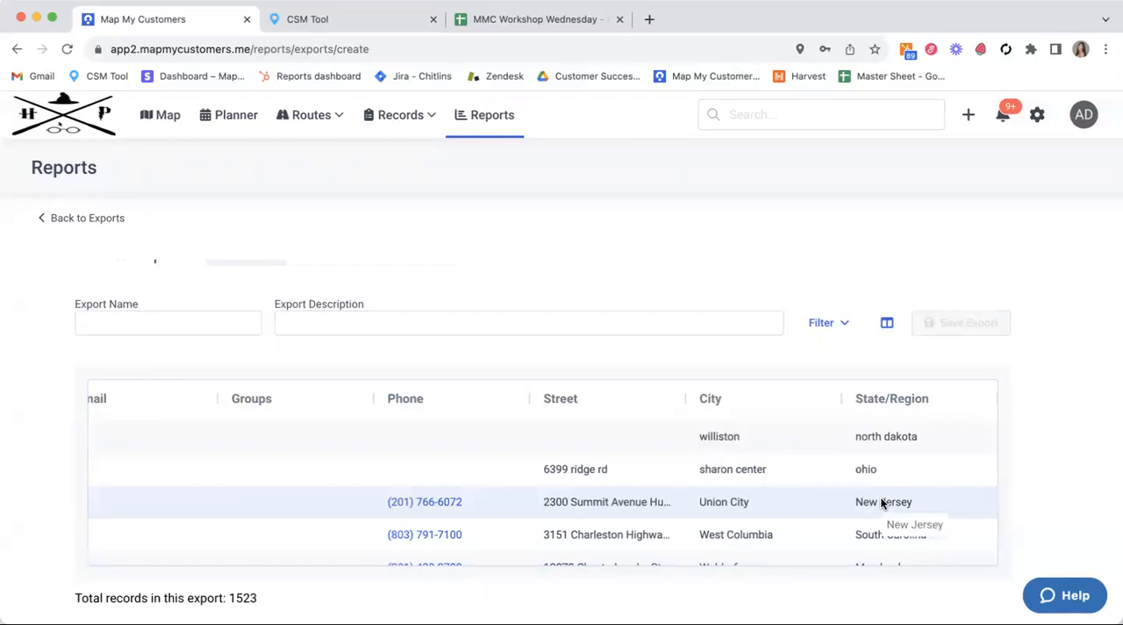
{"action": "scroll", "coordinate": [882, 503], "scroll_direction": "up", "scroll_amount": 8}
{"action": "scroll", "coordinate": [825, 504], "scroll_direction": "up", "scroll_amount": 3}
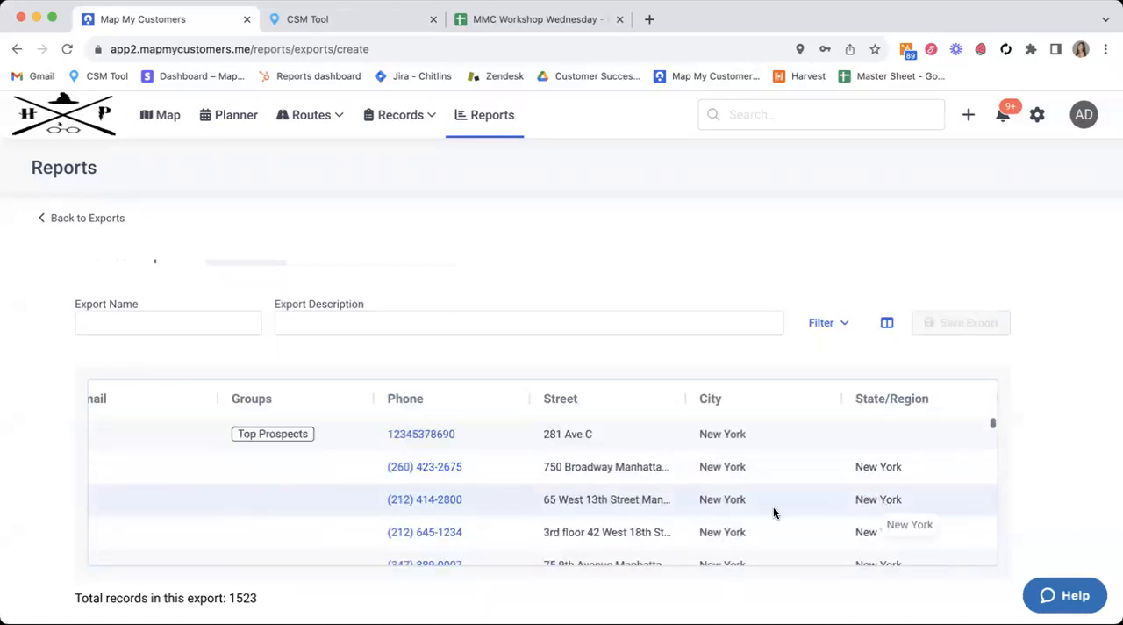
{"action": "scroll", "coordinate": [774, 514], "scroll_direction": "left", "scroll_amount": 2}
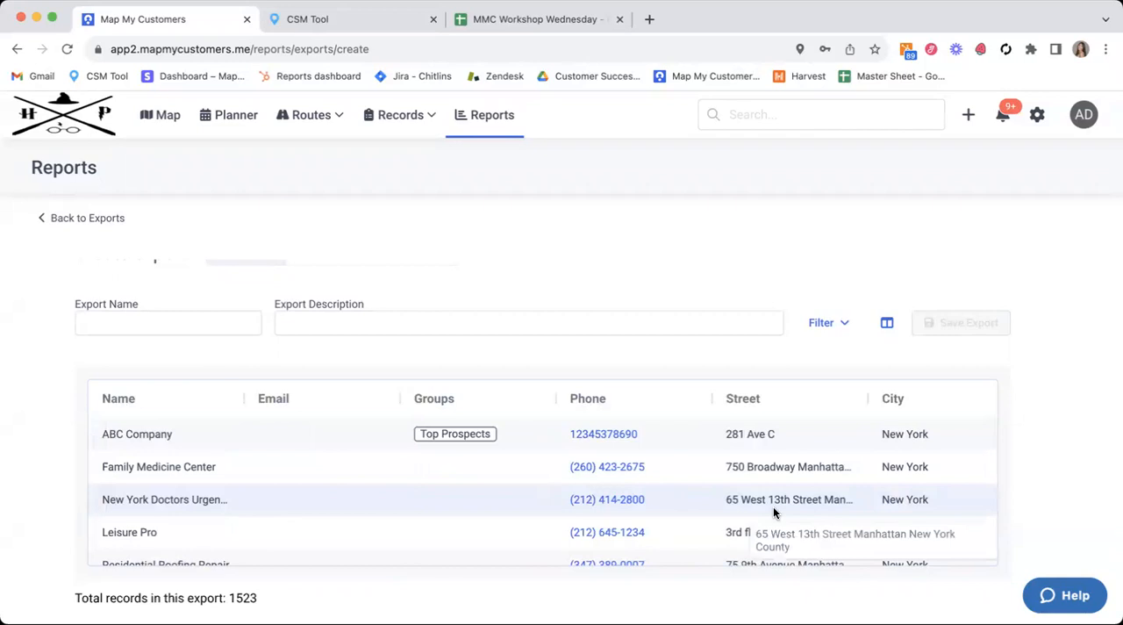
{"action": "scroll", "coordinate": [727, 384], "scroll_direction": "up", "scroll_amount": 1}
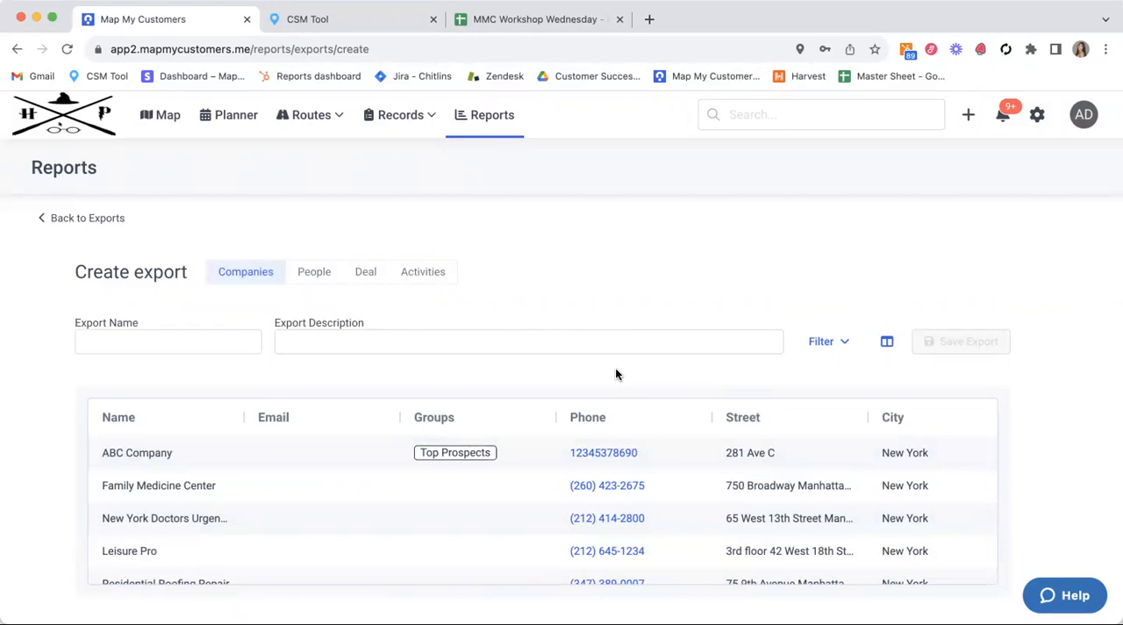
Step: Name the companies export "New York Invitee Event List"
{"action": "left_click", "coordinate": [191, 336]}
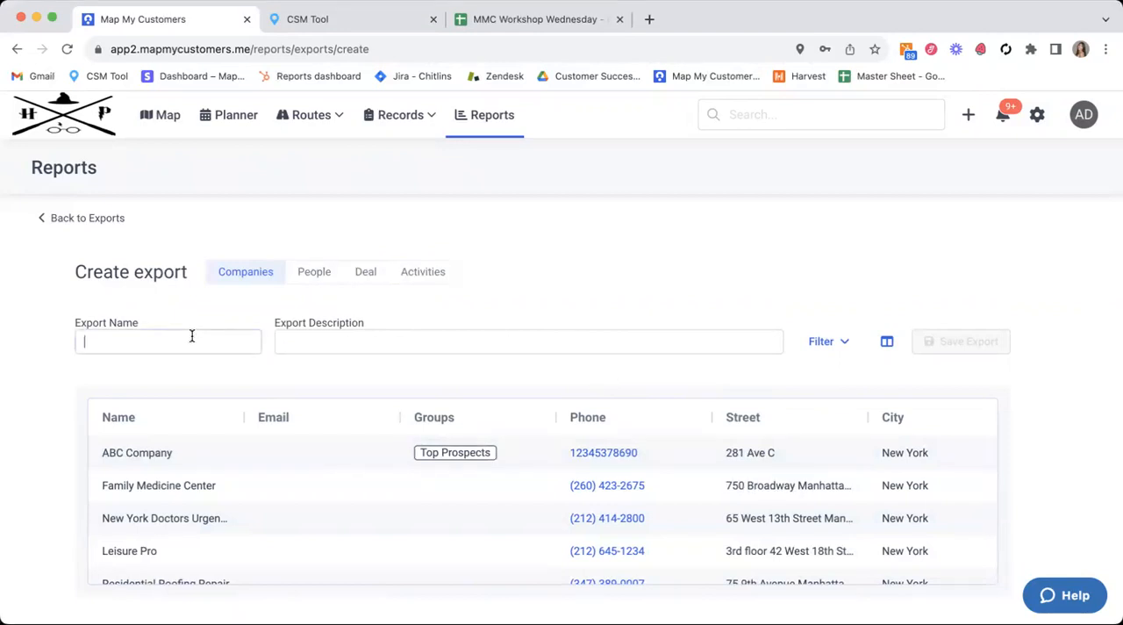
{"action": "type", "text": "N"}
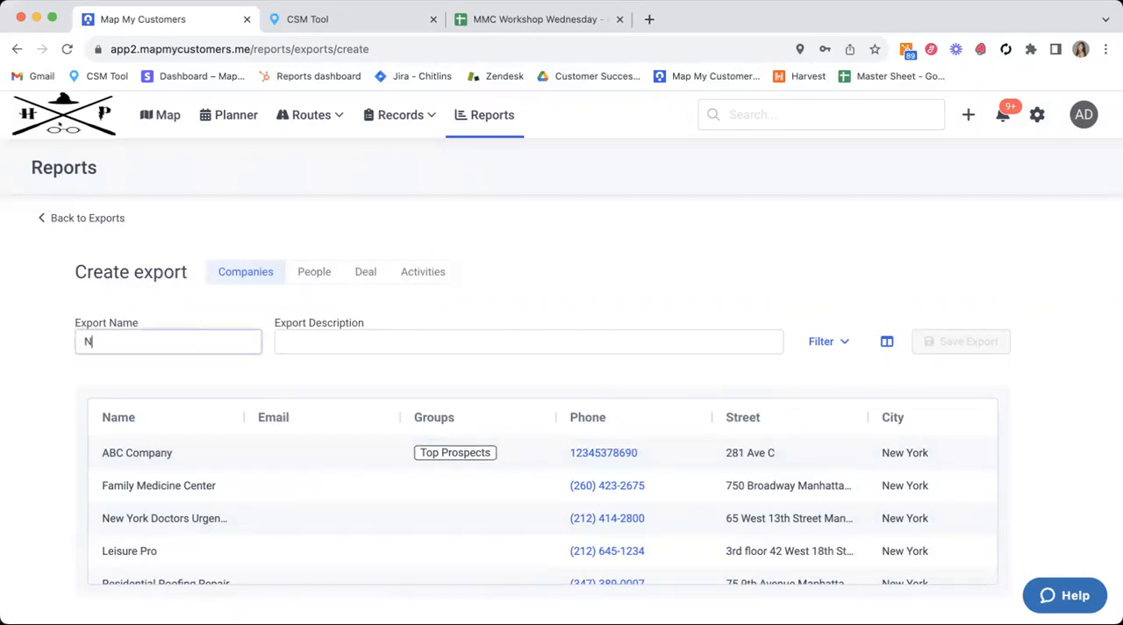
{"action": "type", "text": "ew York Invitee Event L"}
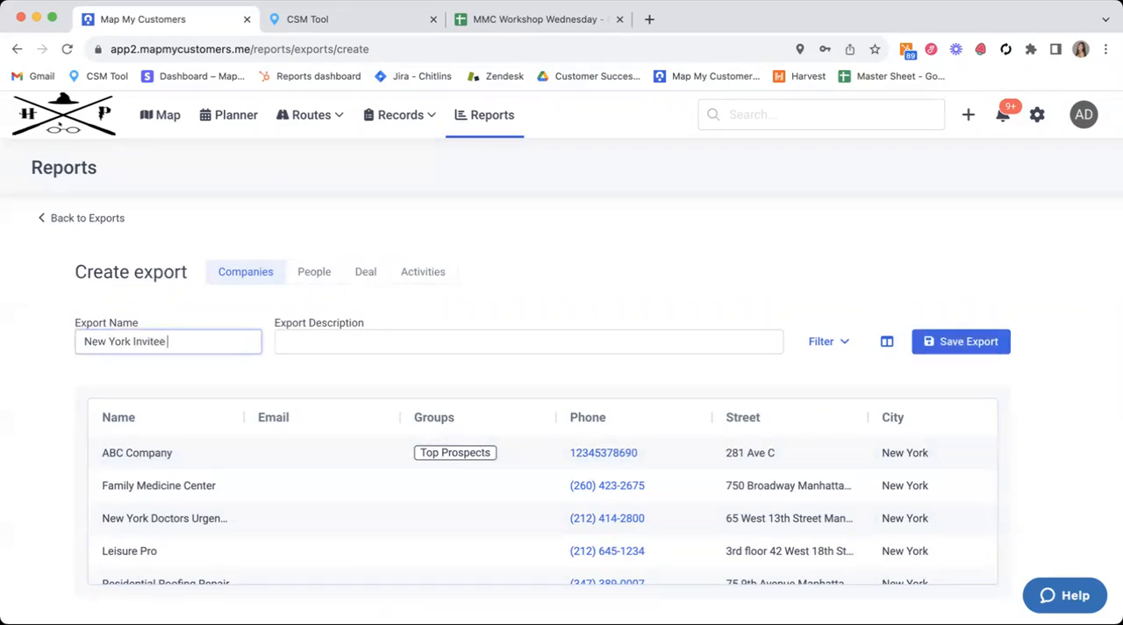
{"action": "key", "text": "BackSpace"}
{"action": "type", "text": "List"}
{"action": "left_click", "coordinate": [517, 291]}
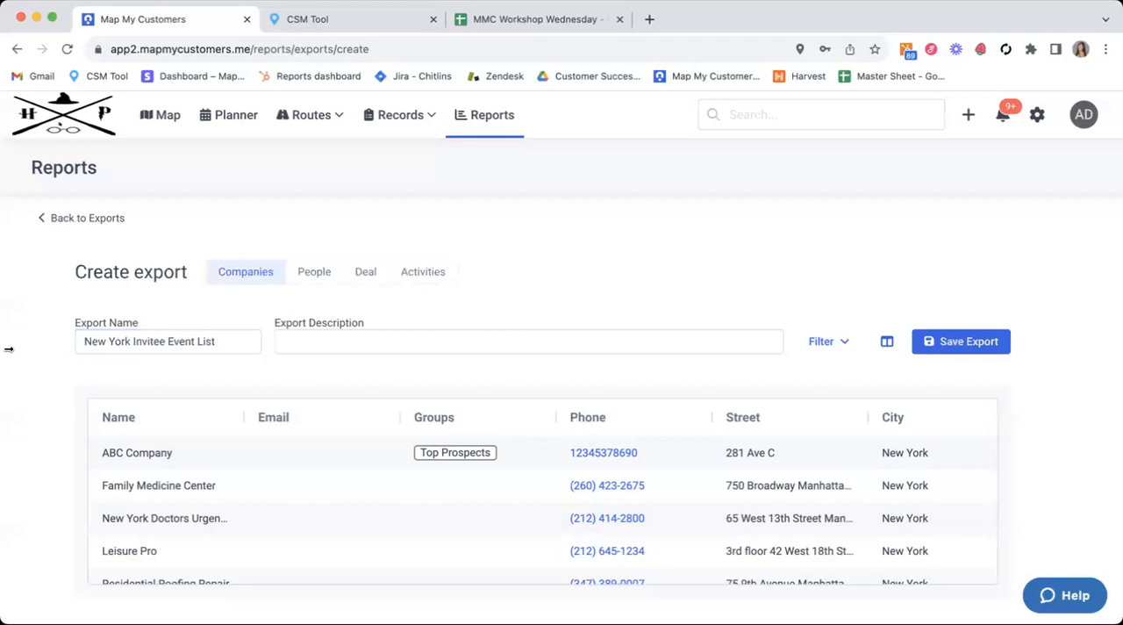
Step: Look through the company records in the export preview, checking their cities and states
{"action": "scroll", "coordinate": [430, 377], "scroll_direction": "down", "scroll_amount": 1}
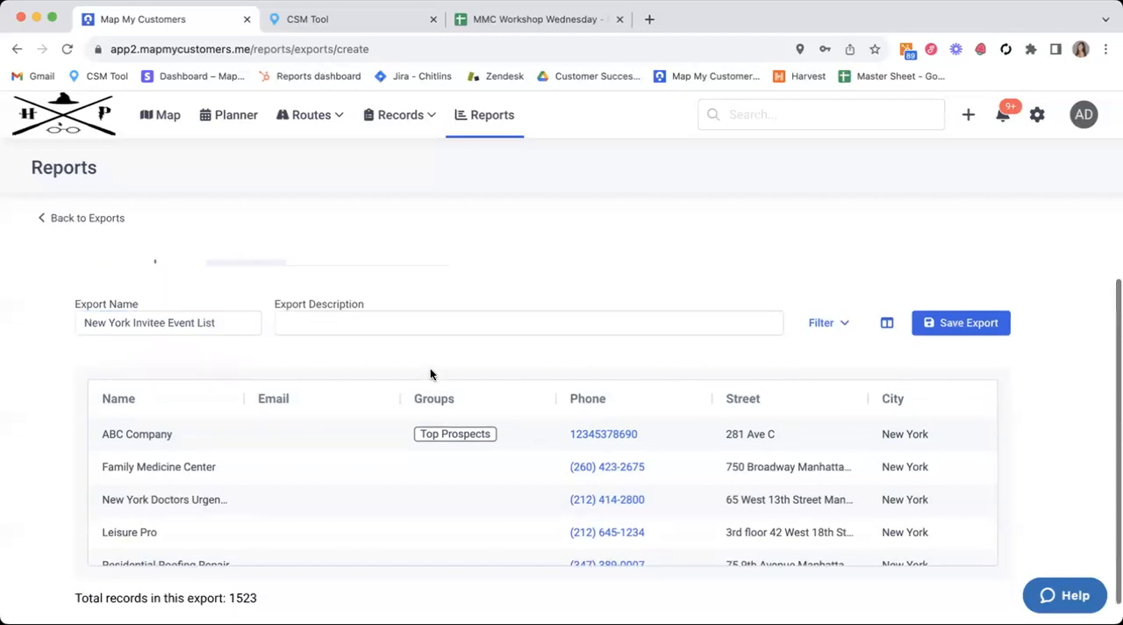
{"action": "scroll", "coordinate": [614, 535], "scroll_direction": "down", "scroll_amount": 10}
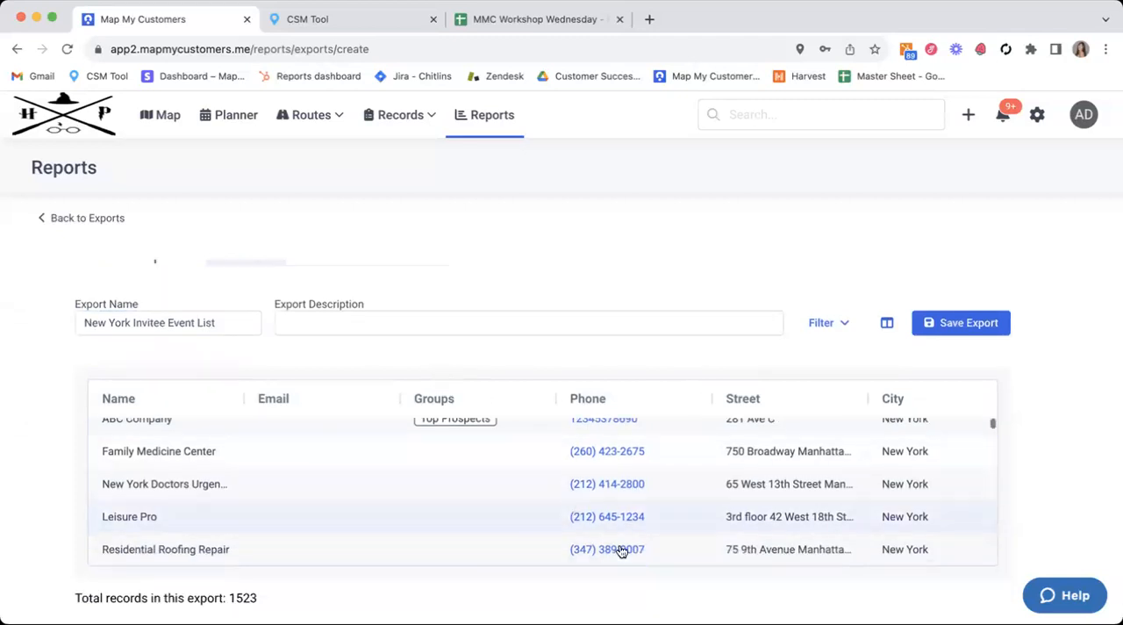
{"action": "scroll", "coordinate": [619, 551], "scroll_direction": "up", "scroll_amount": 1}
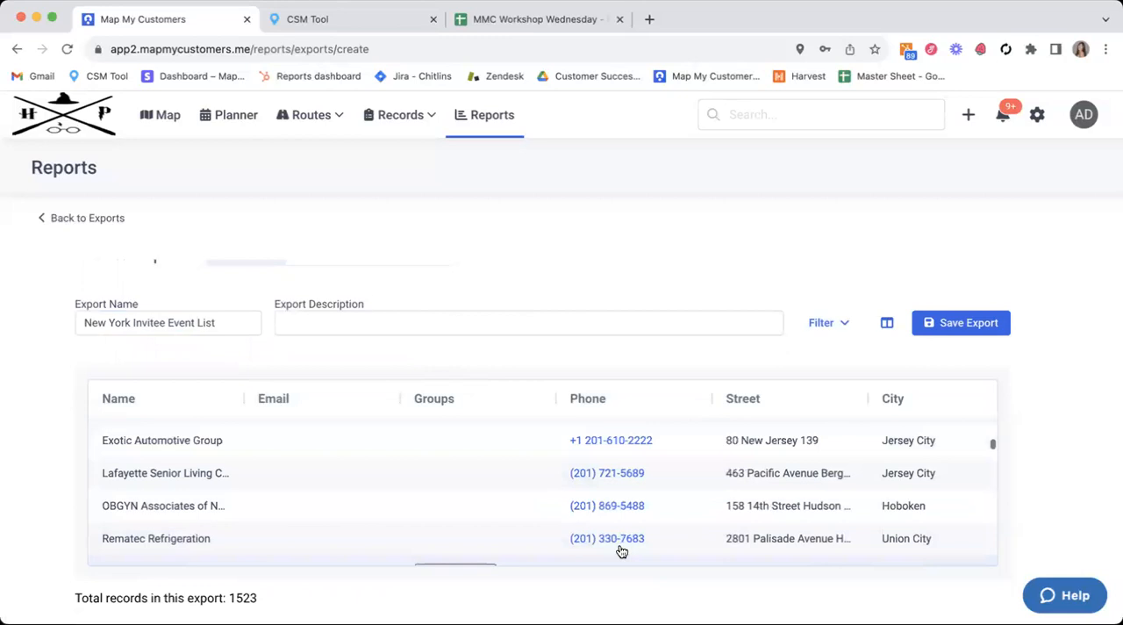
{"action": "scroll", "coordinate": [622, 551], "scroll_direction": "down", "scroll_amount": 1}
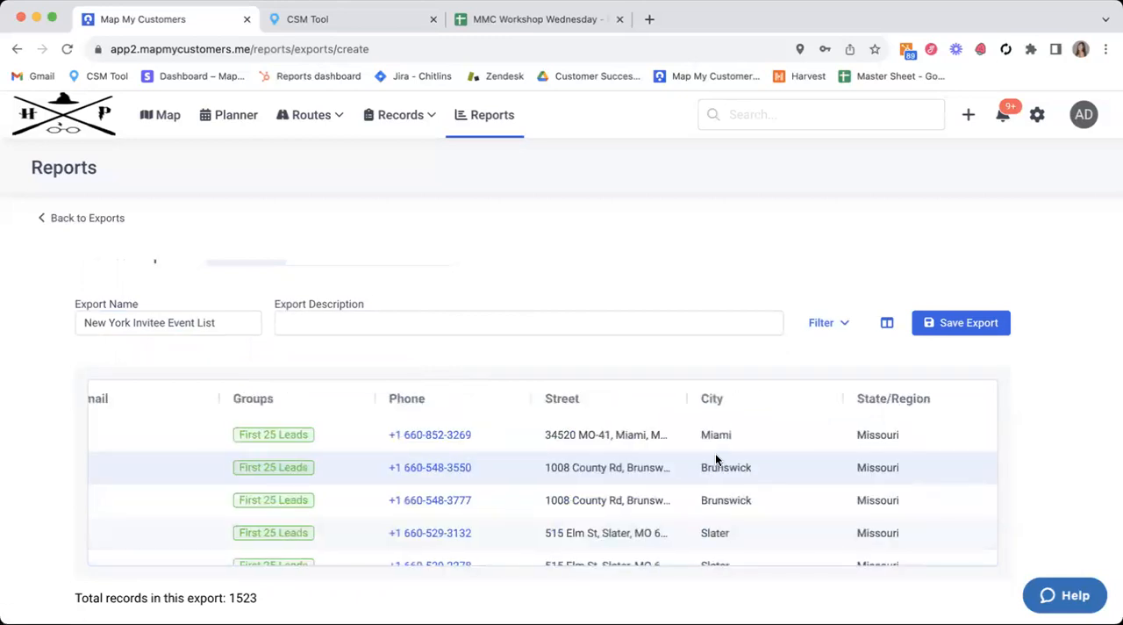
{"action": "scroll", "coordinate": [386, 403], "scroll_direction": "up", "scroll_amount": 15}
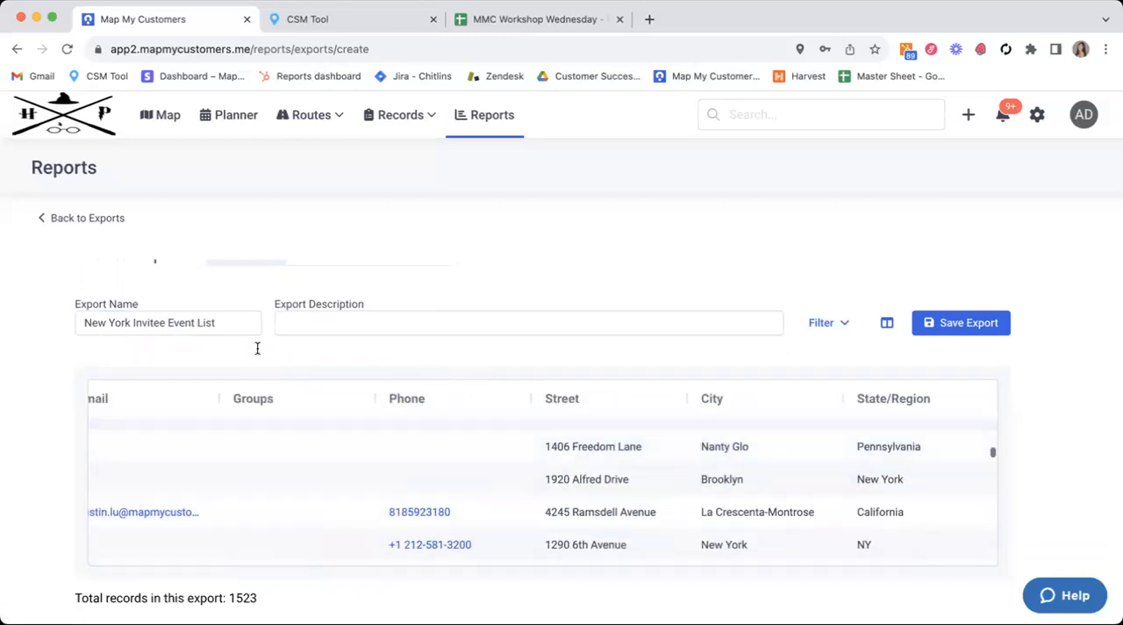
{"action": "scroll", "coordinate": [181, 371], "scroll_direction": "up", "scroll_amount": 1}
{"action": "scroll", "coordinate": [290, 457], "scroll_direction": "left", "scroll_amount": 4}
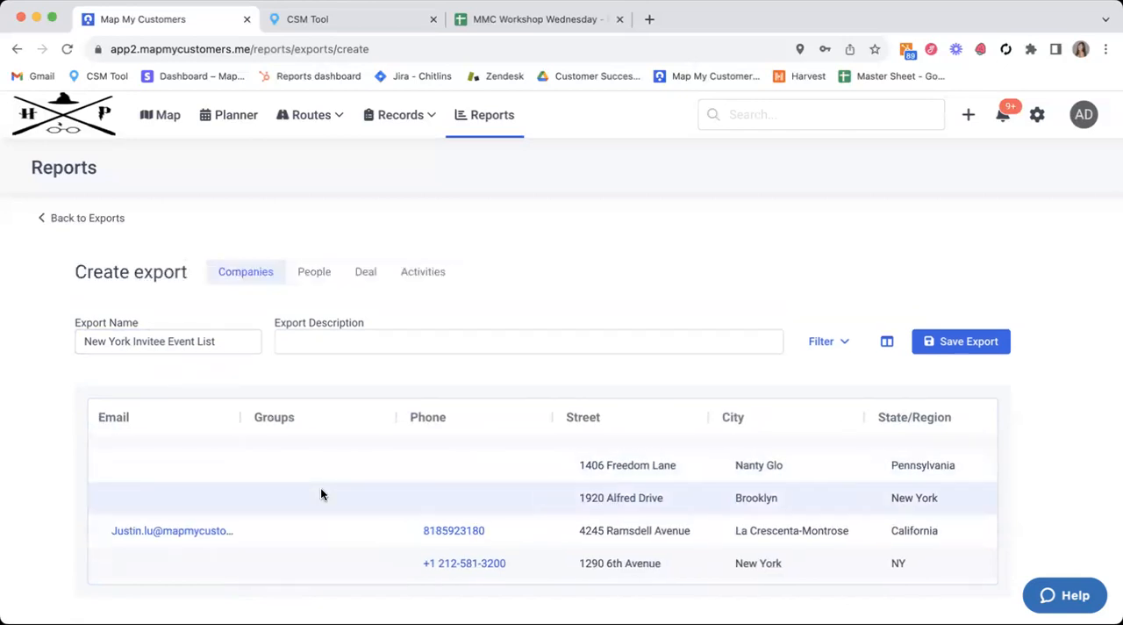
{"action": "scroll", "coordinate": [320, 494], "scroll_direction": "left", "scroll_amount": 2}
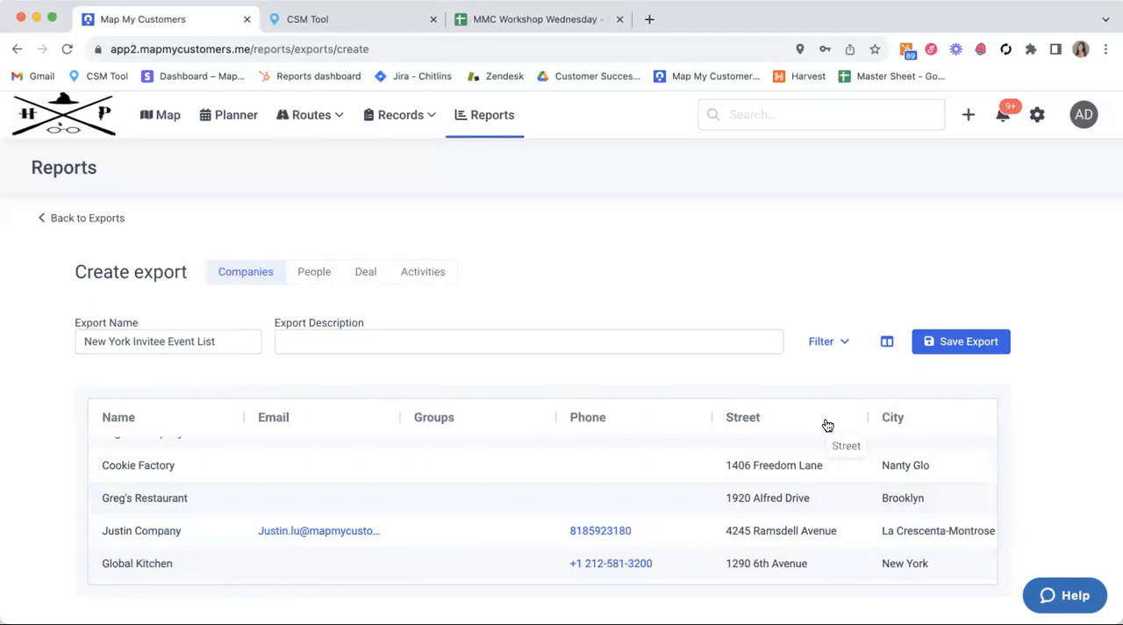
Step: Add the Account Type, Account vs Lead and Industry columns to the companies export
{"action": "left_click", "coordinate": [885, 342]}
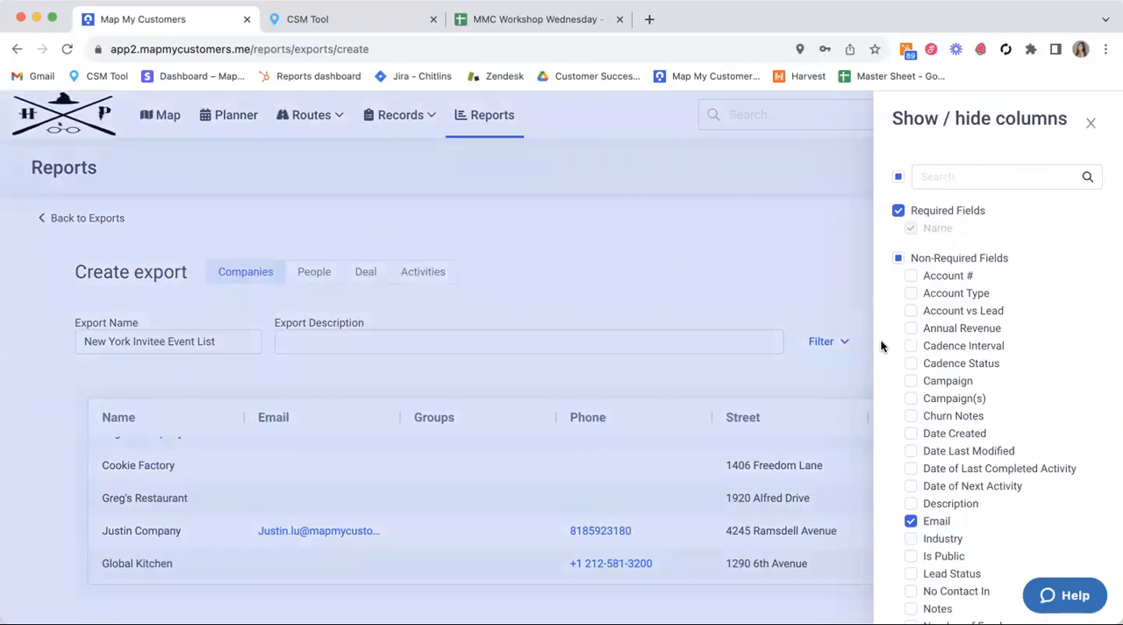
{"action": "left_click", "coordinate": [671, 201]}
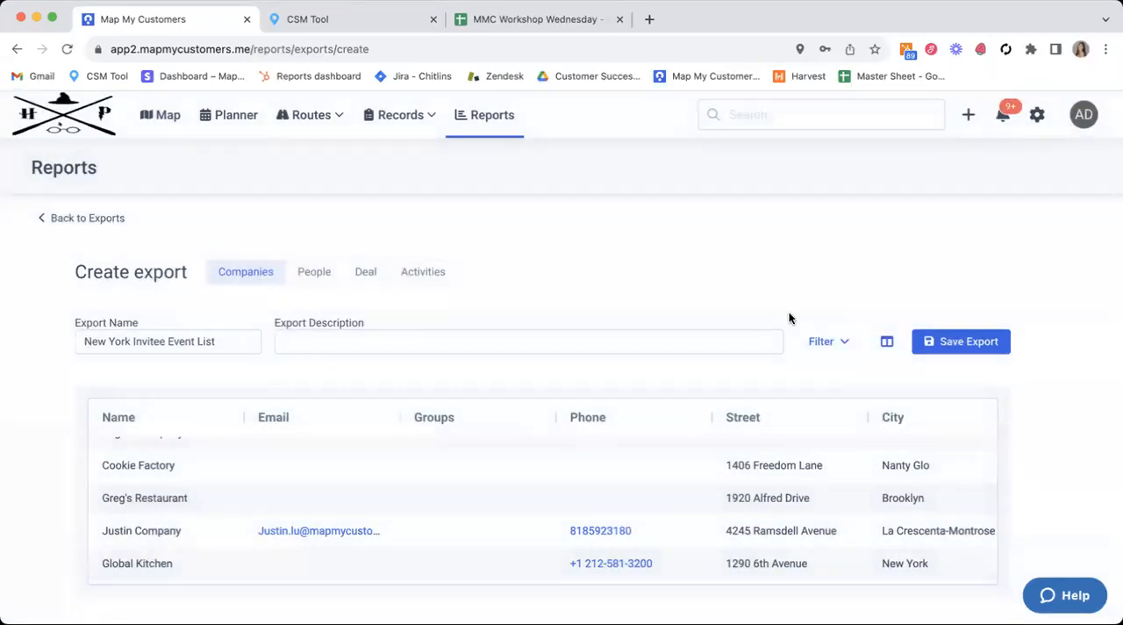
{"action": "left_click", "coordinate": [886, 341]}
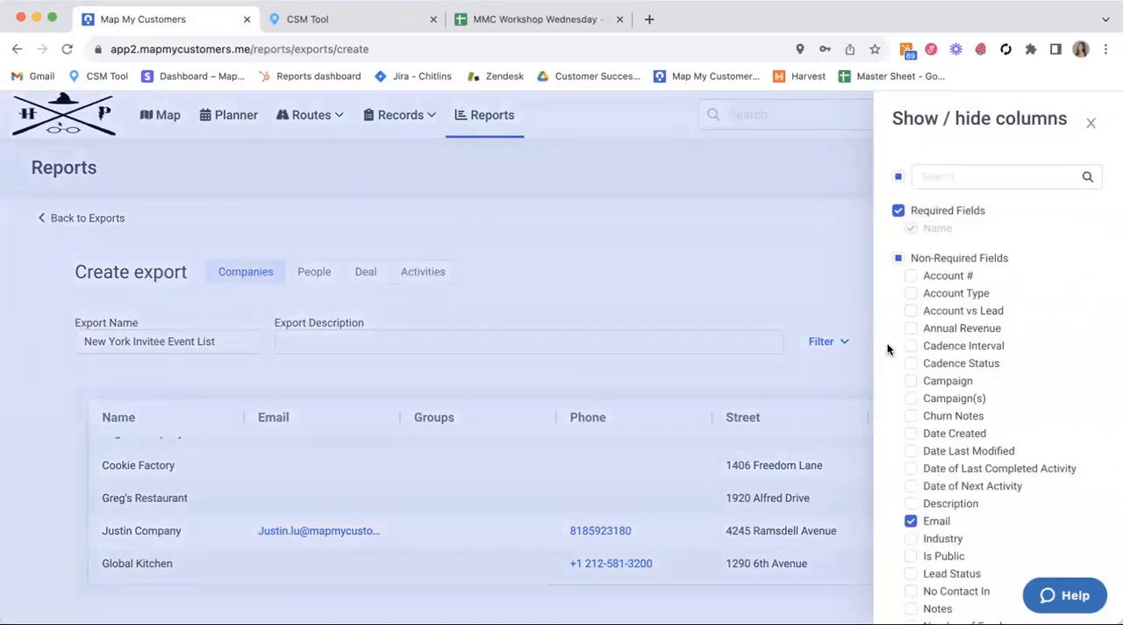
{"action": "left_click", "coordinate": [911, 294]}
{"action": "left_click", "coordinate": [911, 311]}
{"action": "scroll", "coordinate": [913, 416], "scroll_direction": "down", "scroll_amount": 2}
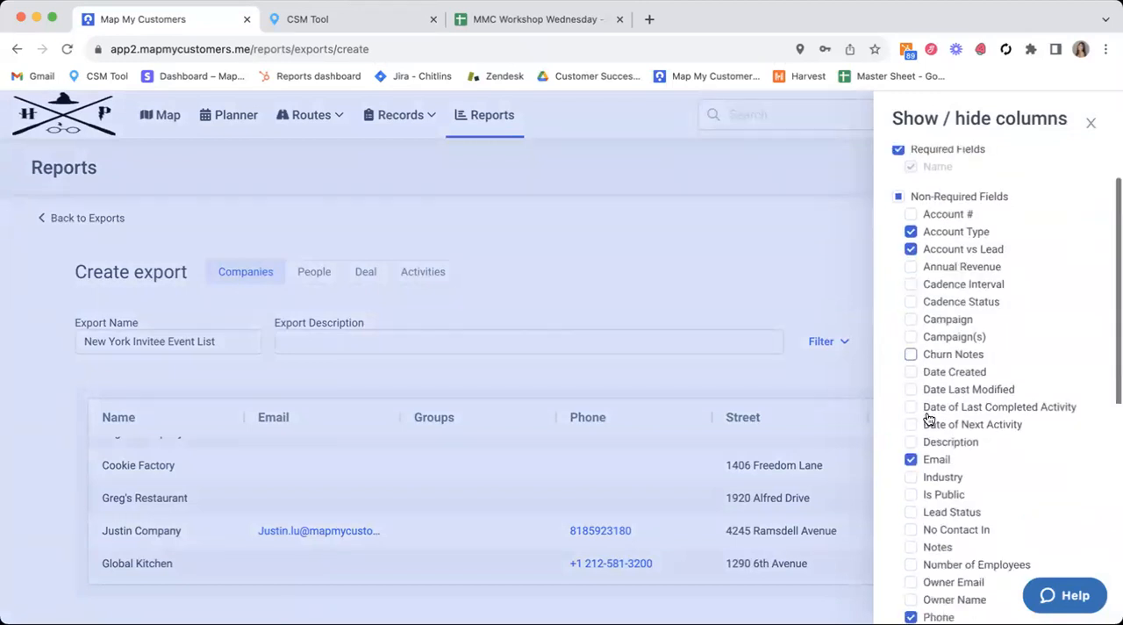
{"action": "scroll", "coordinate": [928, 418], "scroll_direction": "down", "scroll_amount": 2}
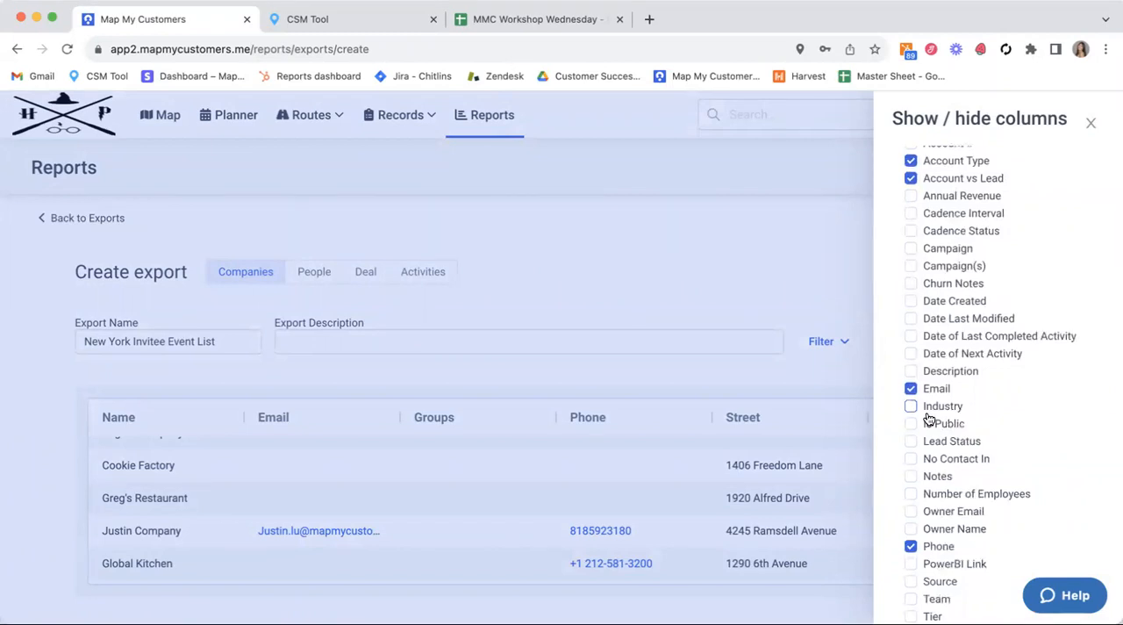
{"action": "left_click", "coordinate": [911, 407]}
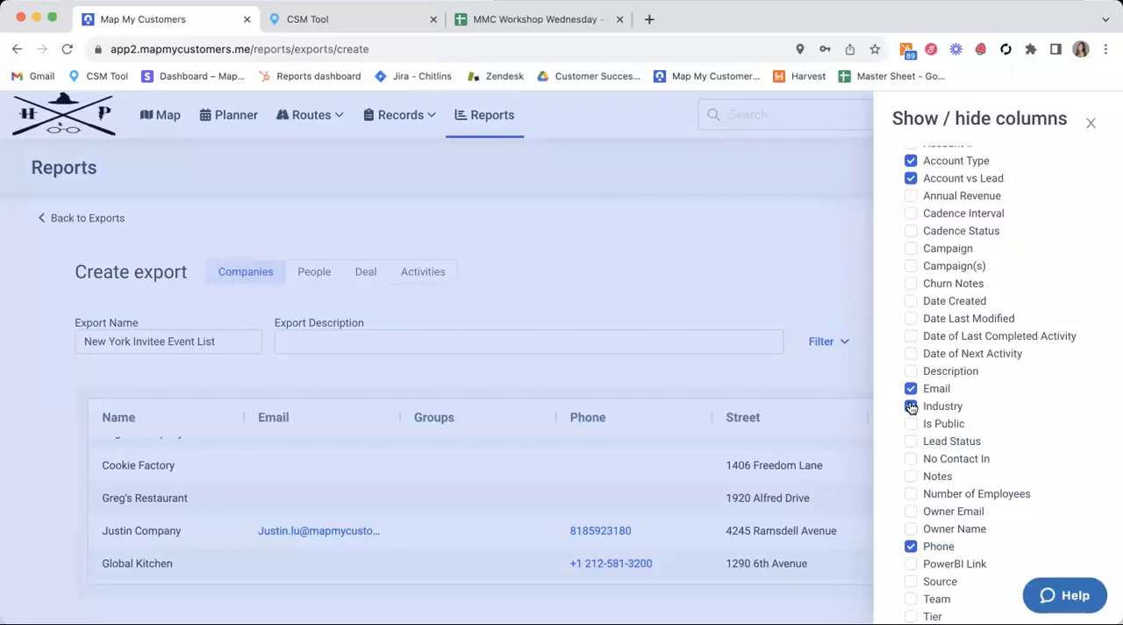
{"action": "left_click", "coordinate": [818, 207]}
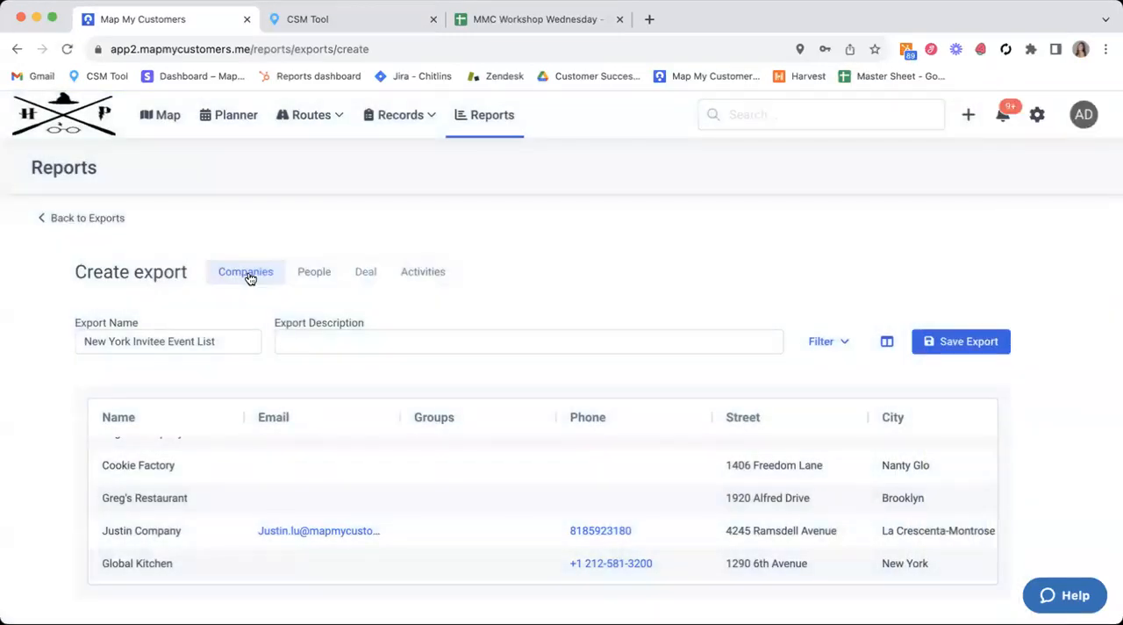
Step: Add the YTD Sales column to the companies export and close the column settings
{"action": "left_click", "coordinate": [886, 346]}
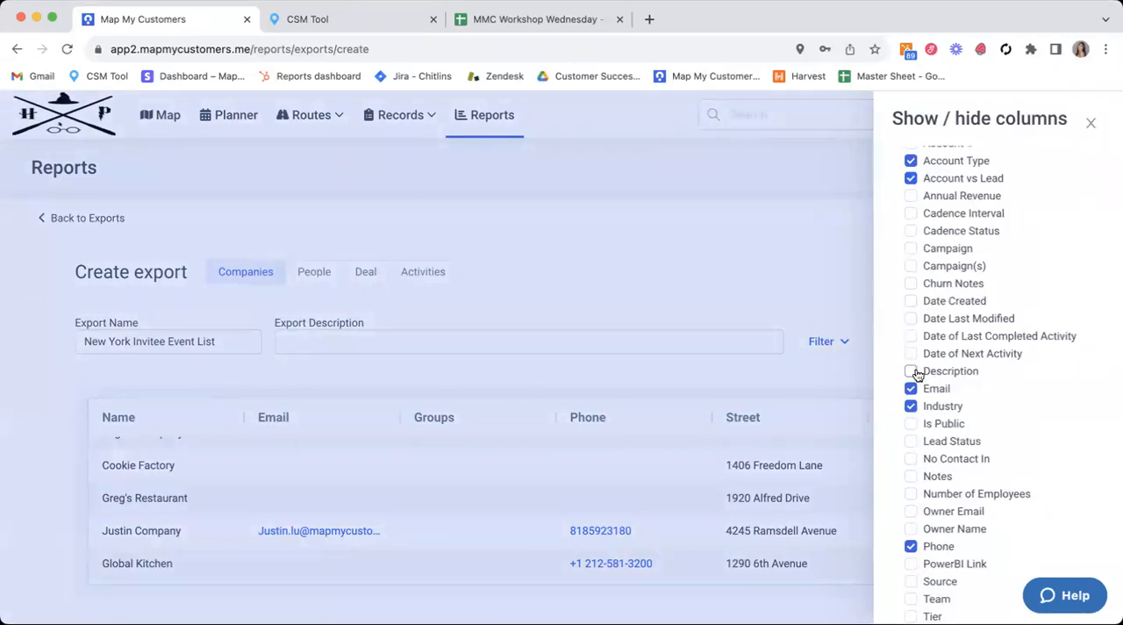
{"action": "scroll", "coordinate": [913, 376], "scroll_direction": "down", "scroll_amount": 5}
{"action": "scroll", "coordinate": [917, 404], "scroll_direction": "down", "scroll_amount": 1}
{"action": "left_click", "coordinate": [912, 419]}
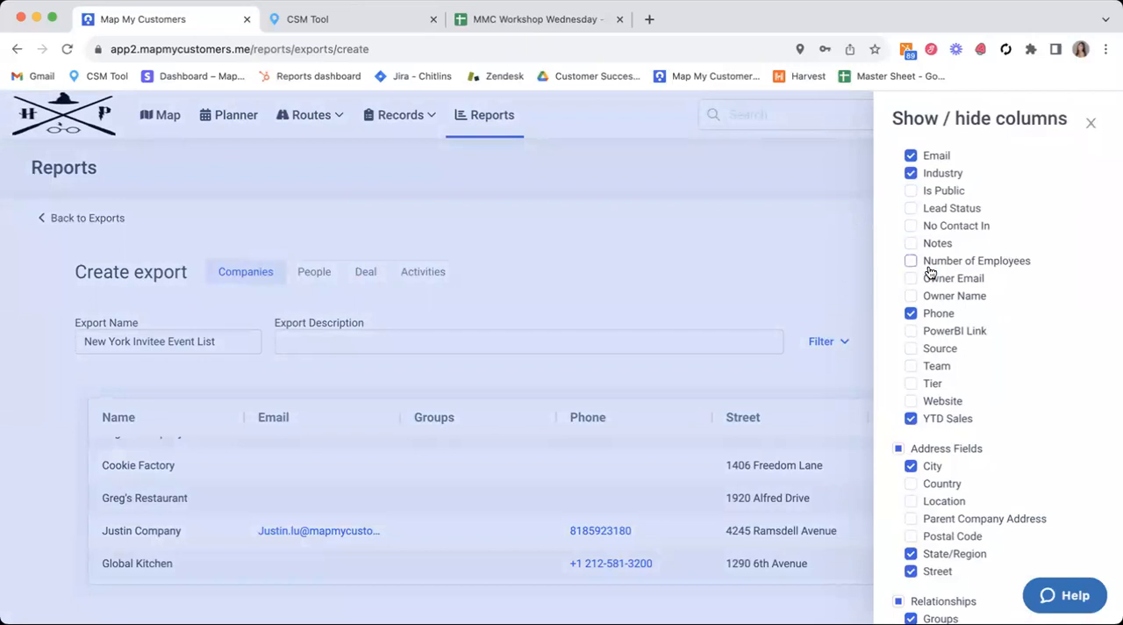
{"action": "scroll", "coordinate": [930, 272], "scroll_direction": "up", "scroll_amount": 7}
{"action": "scroll", "coordinate": [930, 271], "scroll_direction": "up", "scroll_amount": 2}
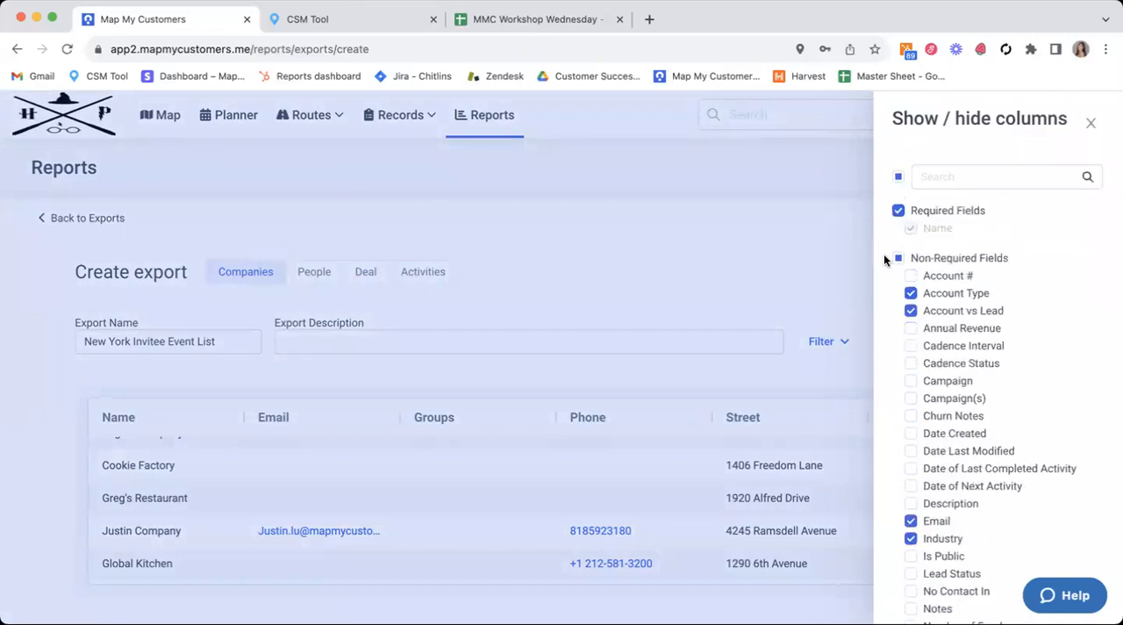
{"action": "left_click", "coordinate": [818, 234]}
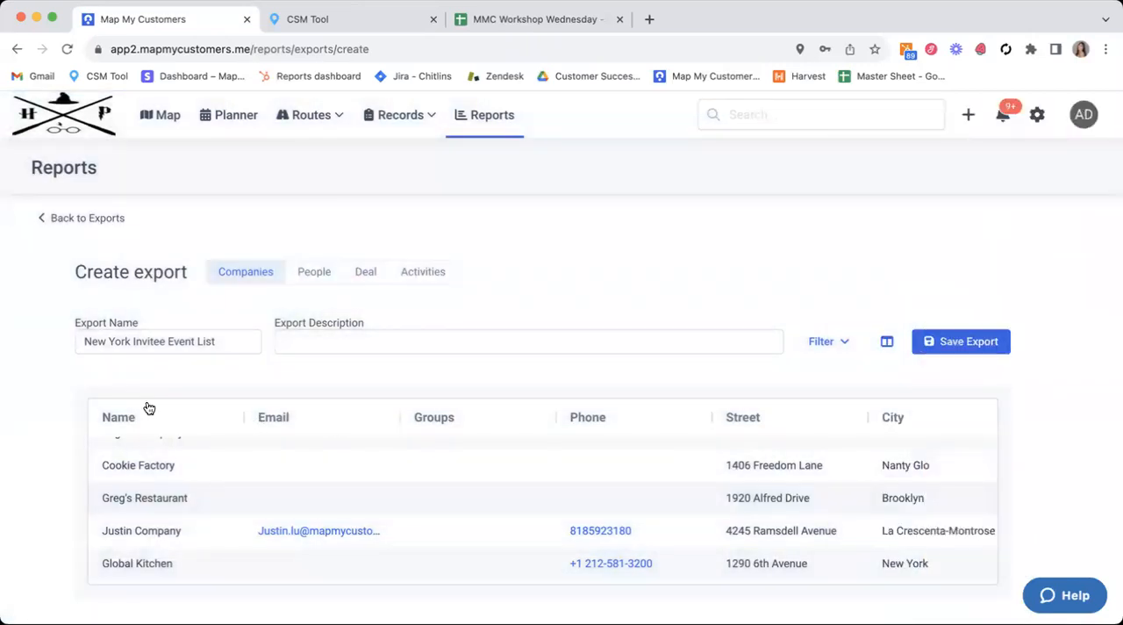
Step: Look through the export preview's columns and records, including the newly added fields, and check the total record count
{"action": "scroll", "coordinate": [649, 496], "scroll_direction": "right", "scroll_amount": 6}
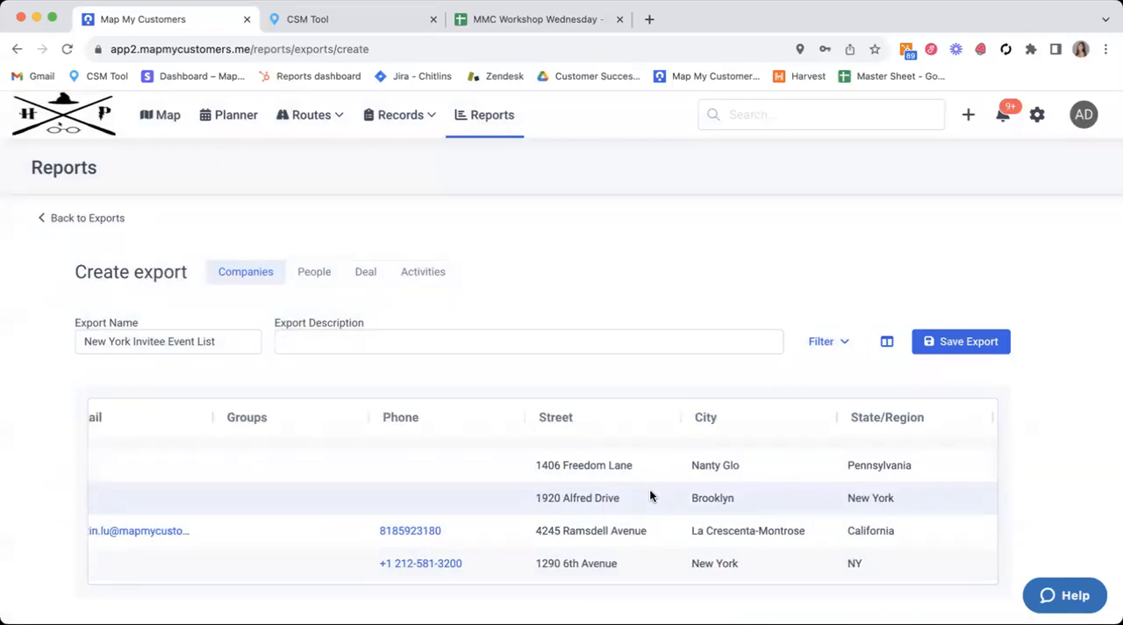
{"action": "scroll", "coordinate": [650, 496], "scroll_direction": "right", "scroll_amount": 4}
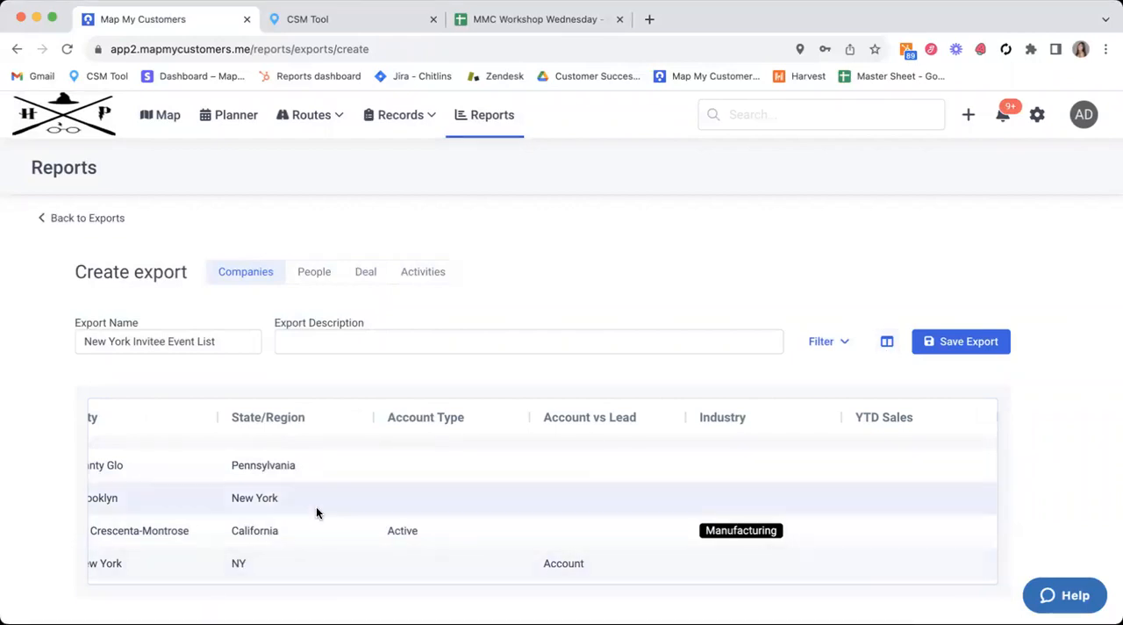
{"action": "scroll", "coordinate": [316, 509], "scroll_direction": "left", "scroll_amount": 5}
{"action": "scroll", "coordinate": [316, 507], "scroll_direction": "left", "scroll_amount": 5}
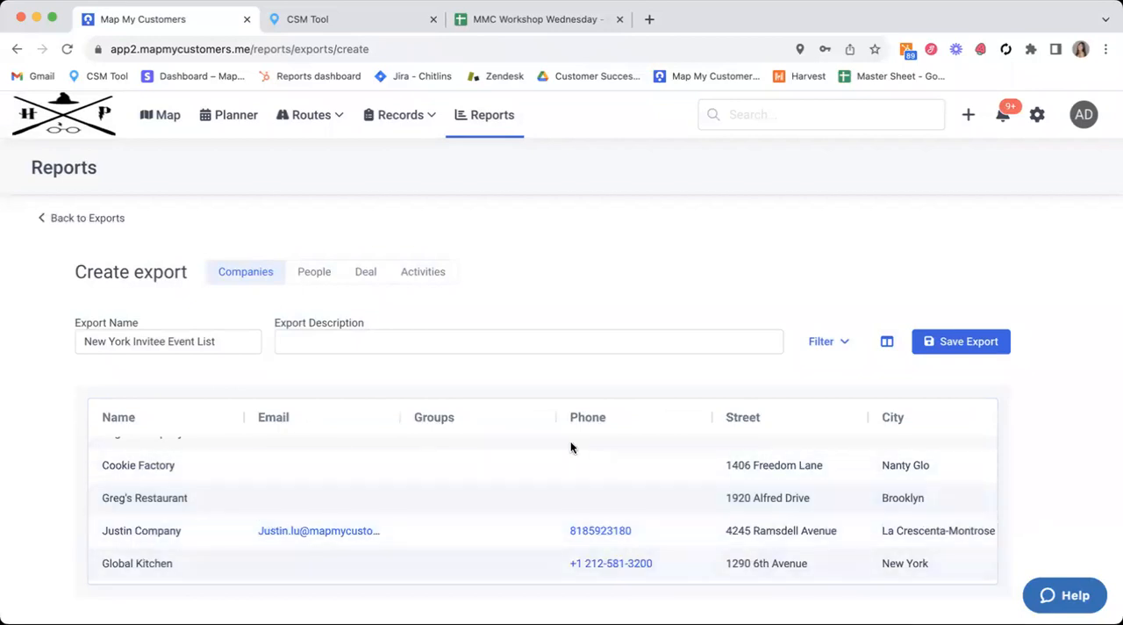
{"action": "scroll", "coordinate": [542, 448], "scroll_direction": "down", "scroll_amount": 2}
{"action": "scroll", "coordinate": [542, 448], "scroll_direction": "up", "scroll_amount": 3}
{"action": "scroll", "coordinate": [543, 451], "scroll_direction": "up", "scroll_amount": 5}
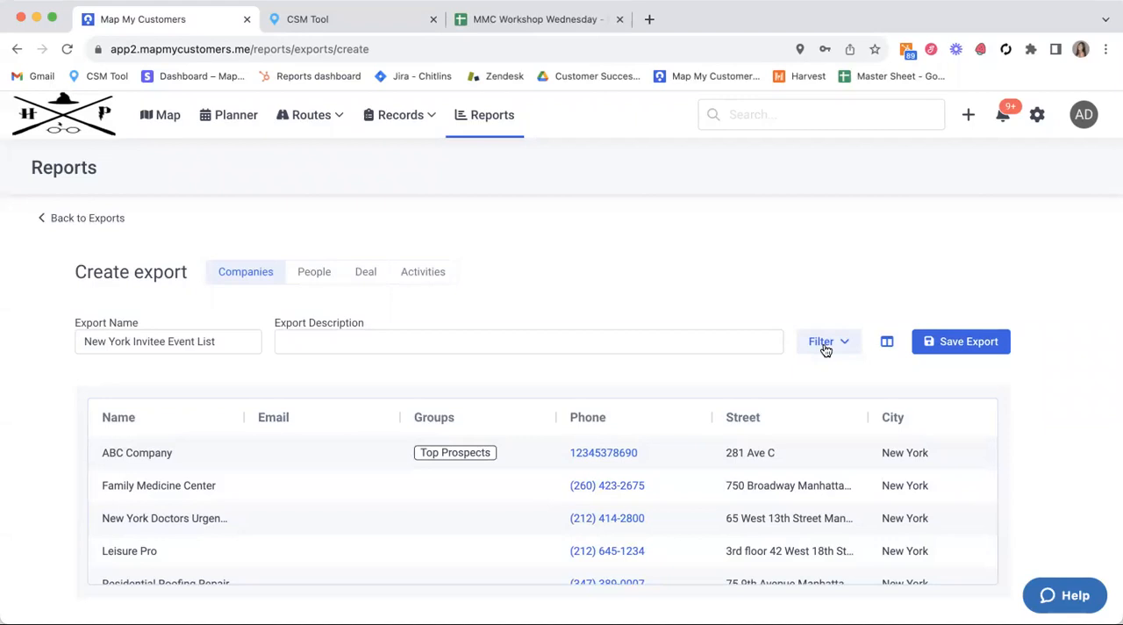
{"action": "scroll", "coordinate": [699, 287], "scroll_direction": "down", "scroll_amount": 1}
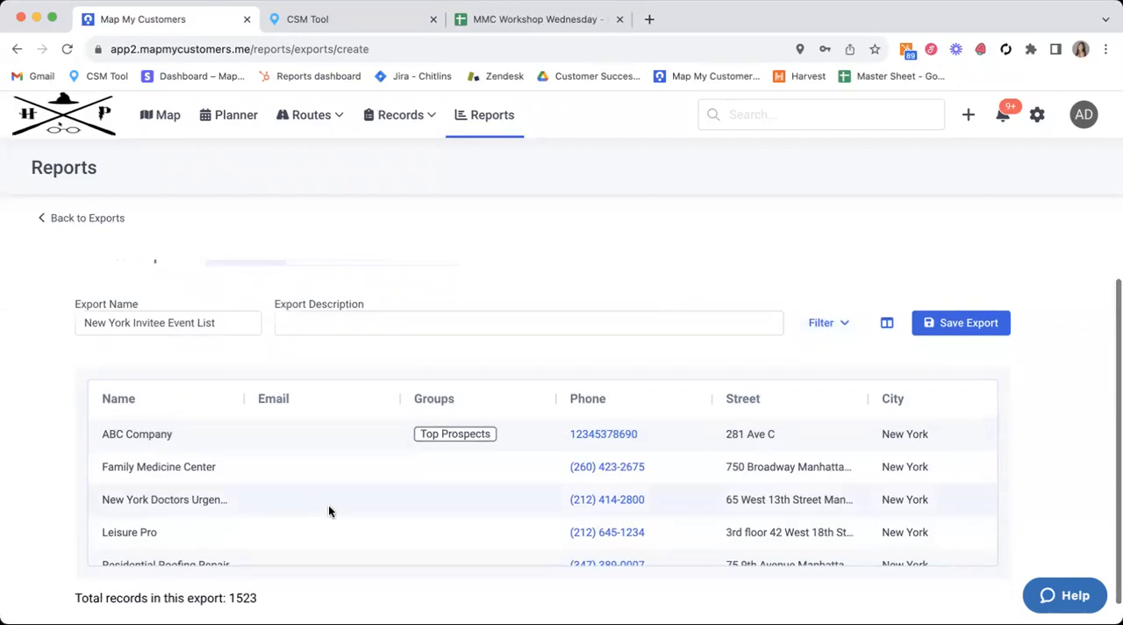
{"action": "left_click_drag", "start_coordinate": [230, 598], "coordinate": [263, 599]}
{"action": "left_click", "coordinate": [264, 600]}
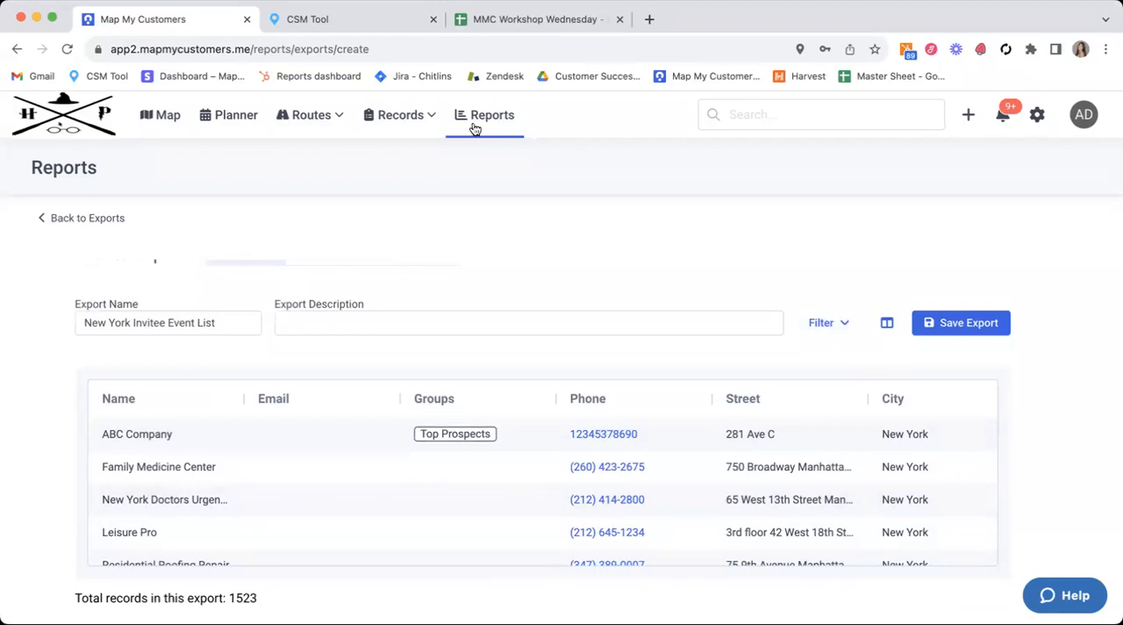
{"action": "scroll", "coordinate": [795, 307], "scroll_direction": "up", "scroll_amount": 1}
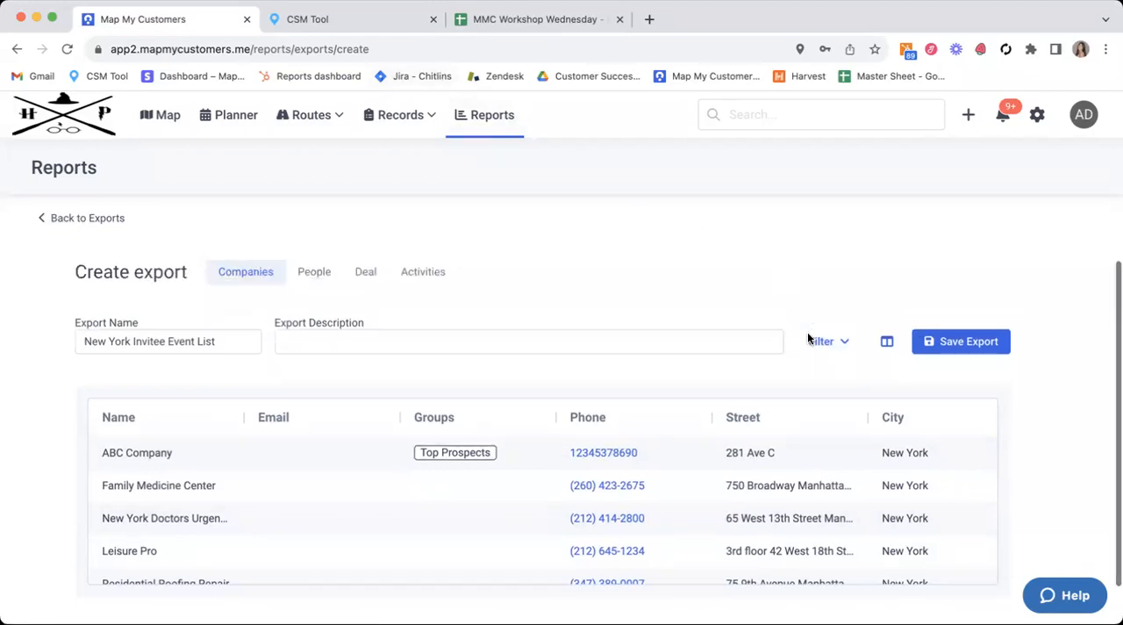
Step: Start a filter rule for the companies export using the Location field
{"action": "left_click", "coordinate": [827, 347]}
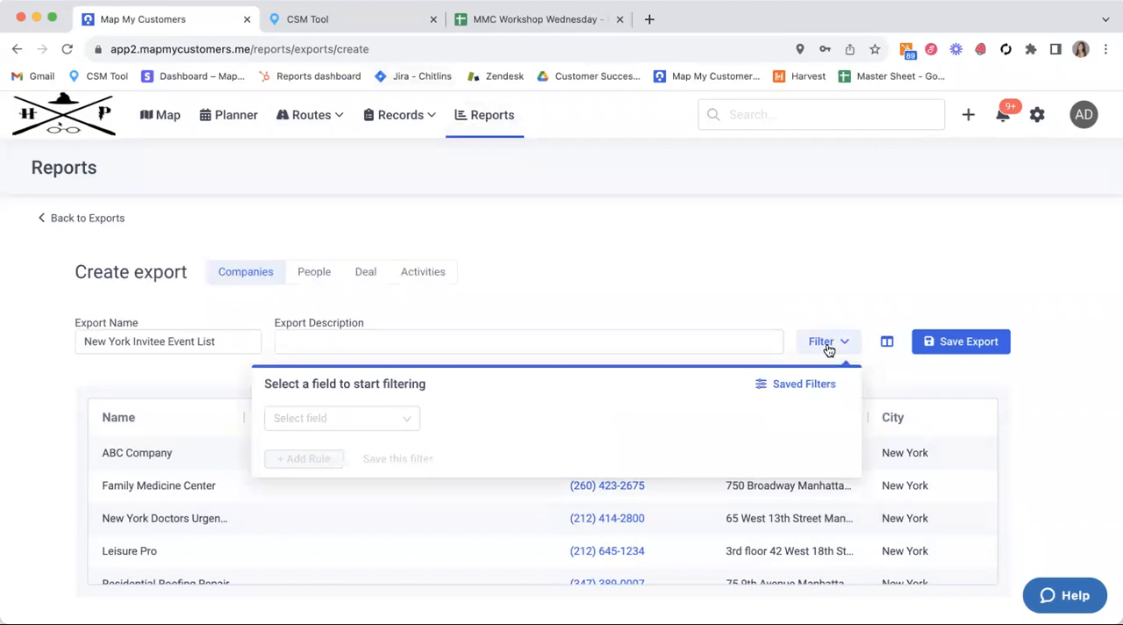
{"action": "left_click", "coordinate": [370, 413]}
{"action": "scroll", "coordinate": [376, 337], "scroll_direction": "down", "scroll_amount": 3}
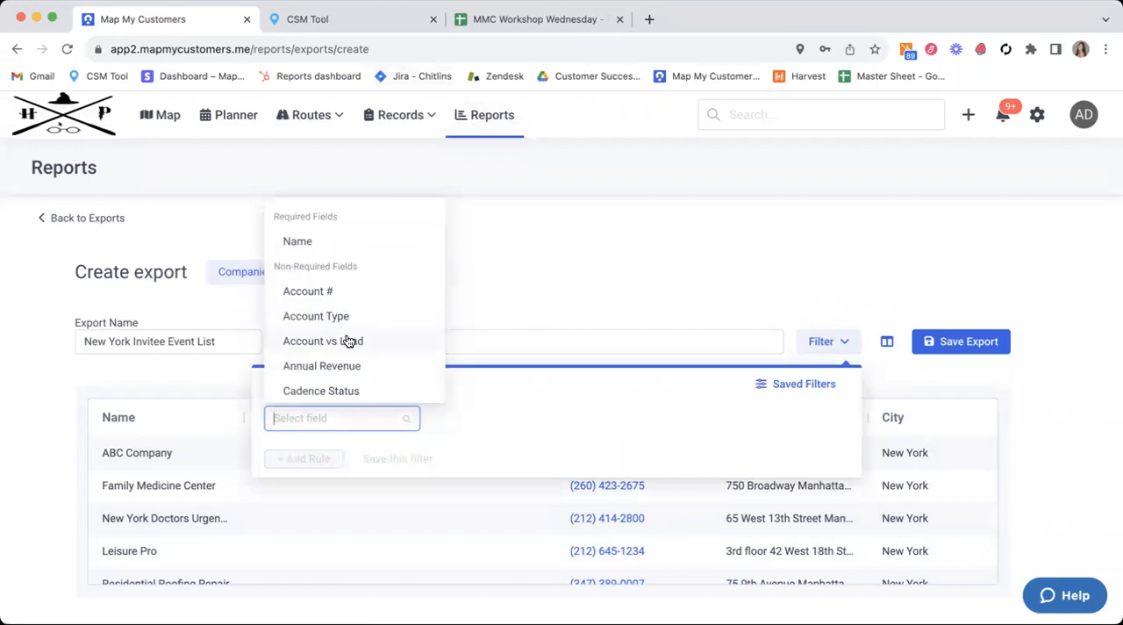
{"action": "scroll", "coordinate": [348, 340], "scroll_direction": "down", "scroll_amount": 3}
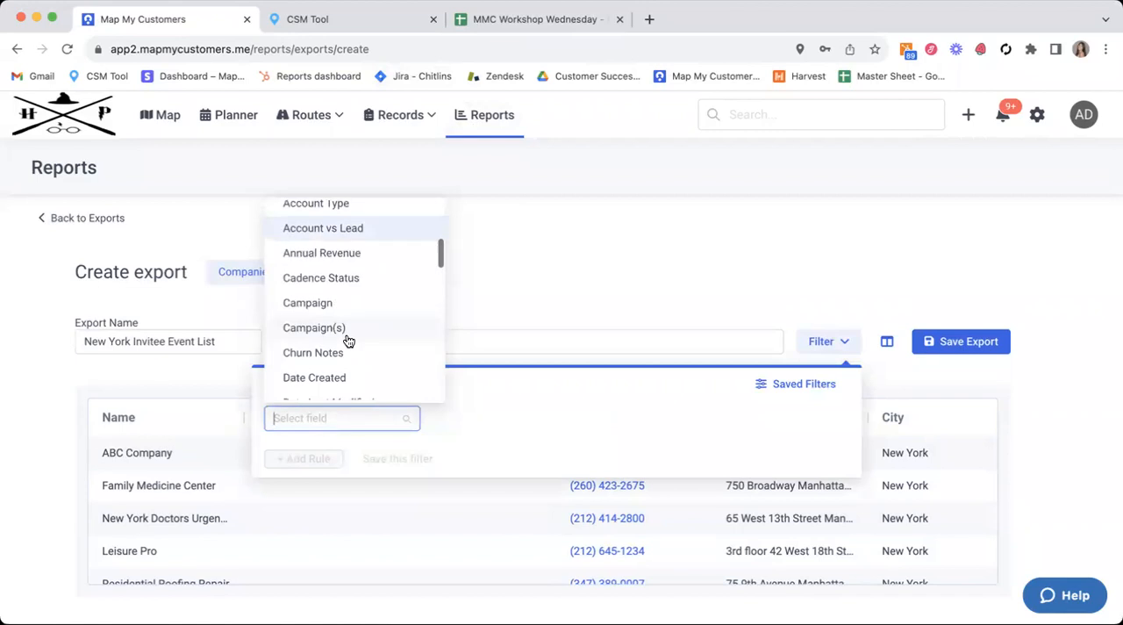
{"action": "scroll", "coordinate": [348, 341], "scroll_direction": "down", "scroll_amount": 1}
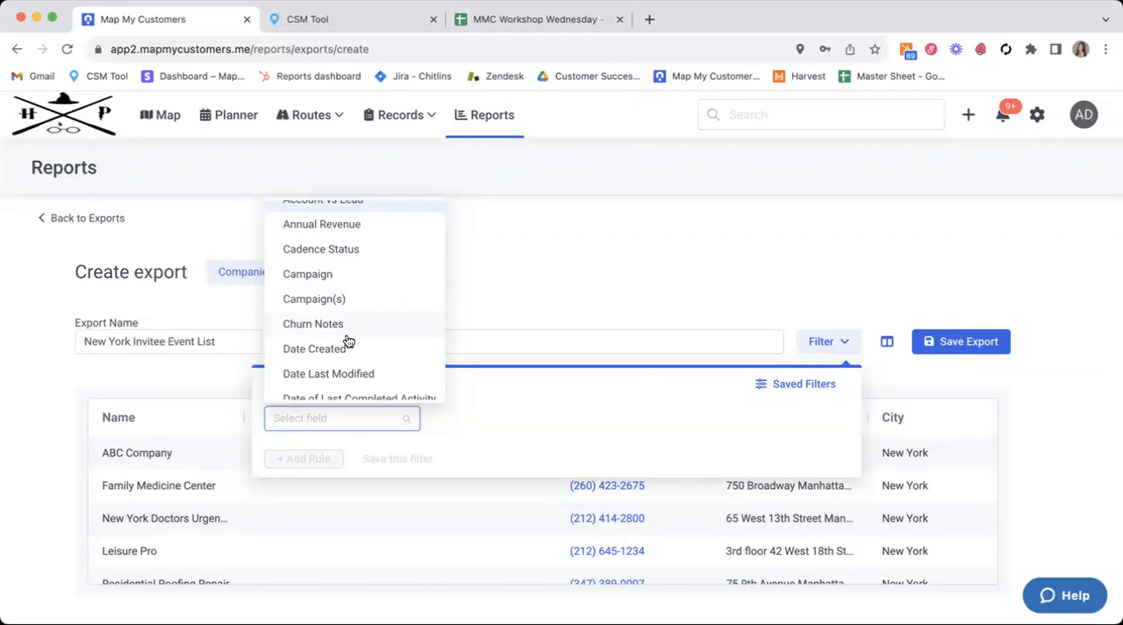
{"action": "scroll", "coordinate": [348, 341], "scroll_direction": "down", "scroll_amount": 3}
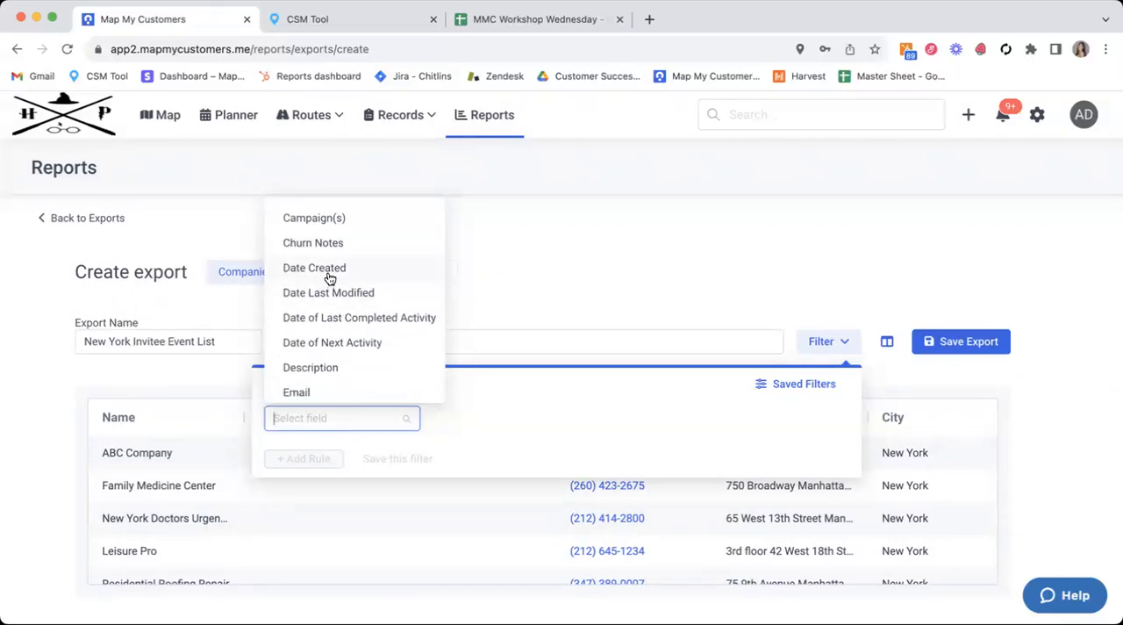
{"action": "scroll", "coordinate": [330, 278], "scroll_direction": "up", "scroll_amount": 5}
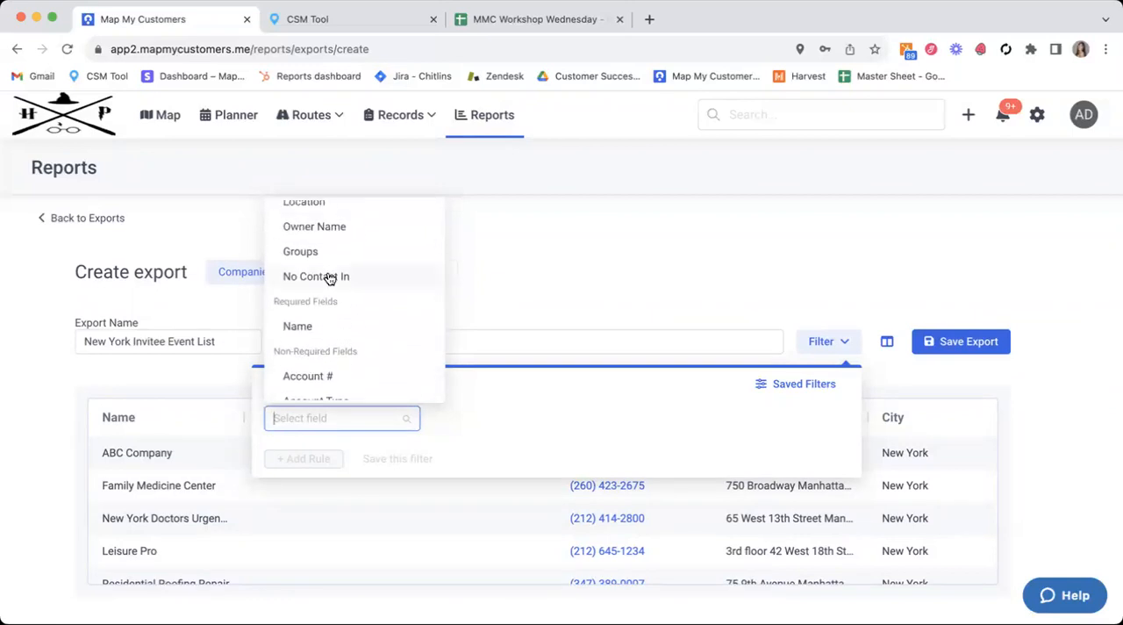
{"action": "scroll", "coordinate": [330, 278], "scroll_direction": "down", "scroll_amount": 3}
{"action": "scroll", "coordinate": [330, 278], "scroll_direction": "down", "scroll_amount": 8}
{"action": "scroll", "coordinate": [330, 278], "scroll_direction": "down", "scroll_amount": 2}
{"action": "scroll", "coordinate": [330, 278], "scroll_direction": "up", "scroll_amount": 10}
{"action": "left_click", "coordinate": [310, 239]}
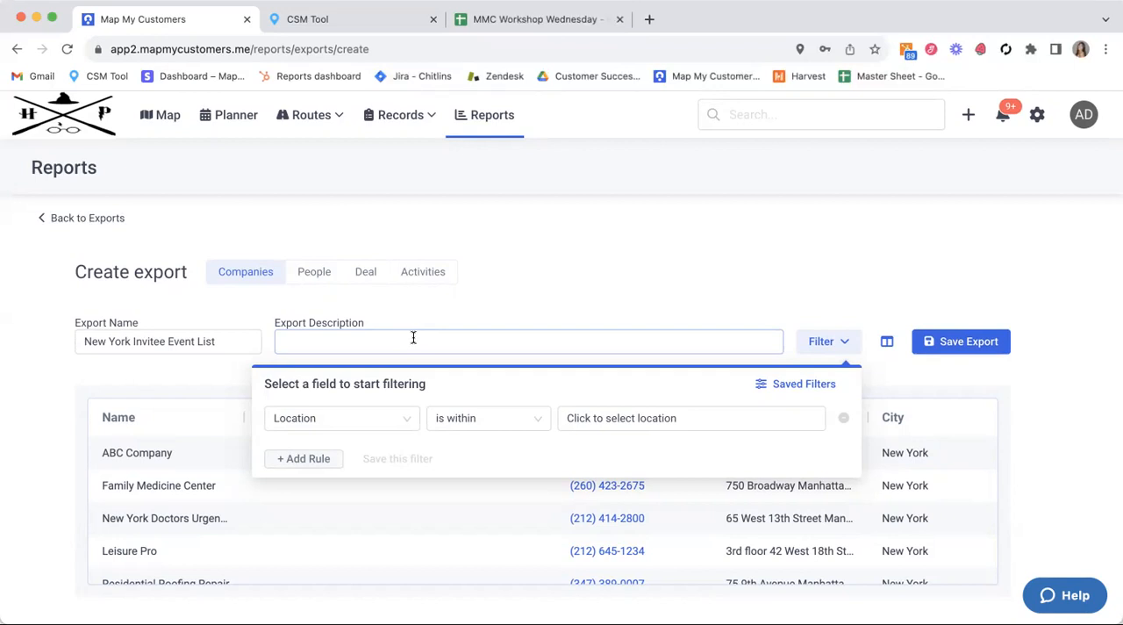
Step: Set the location rule to within 5 miles of the prefilled New York address and apply it
{"action": "left_click", "coordinate": [685, 419]}
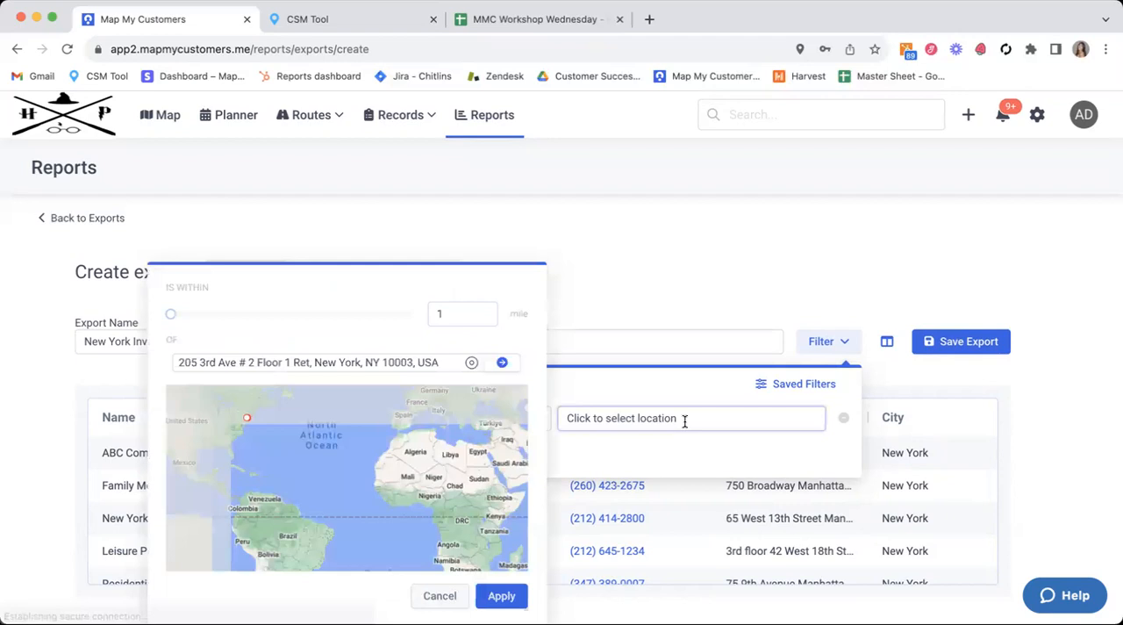
{"action": "left_click", "coordinate": [483, 319]}
{"action": "double_click", "coordinate": [472, 314]}
{"action": "type", "text": "5"}
{"action": "left_click", "coordinate": [512, 596]}
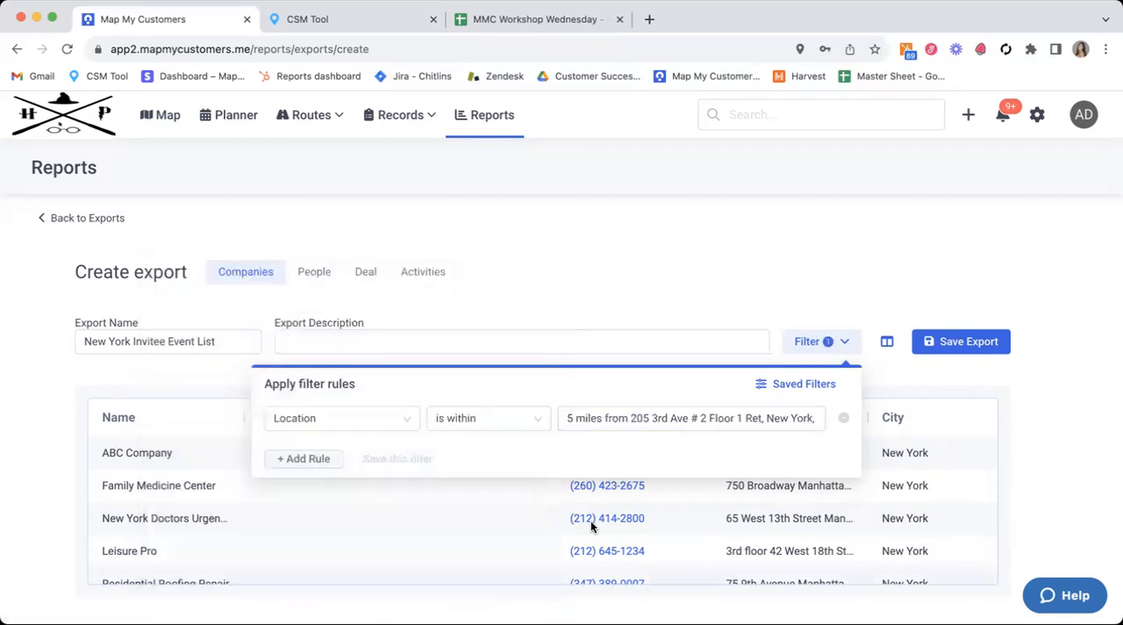
Step: Examine the location filter's whole 5-mile radius on the map, and apply the rule again
{"action": "left_click", "coordinate": [742, 419]}
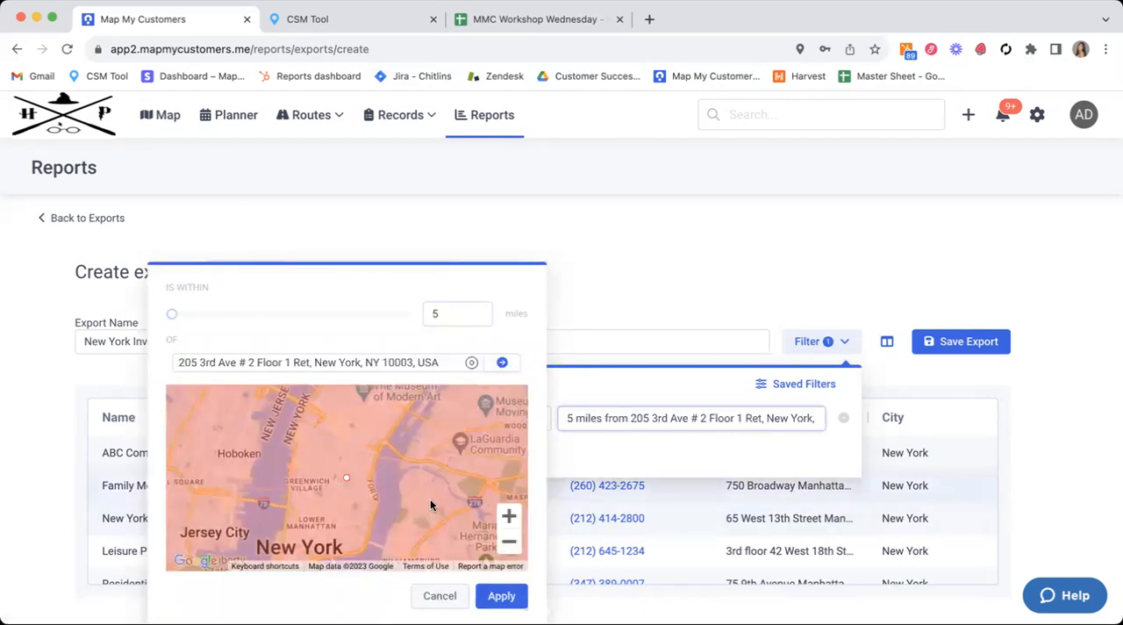
{"action": "left_click", "coordinate": [502, 541]}
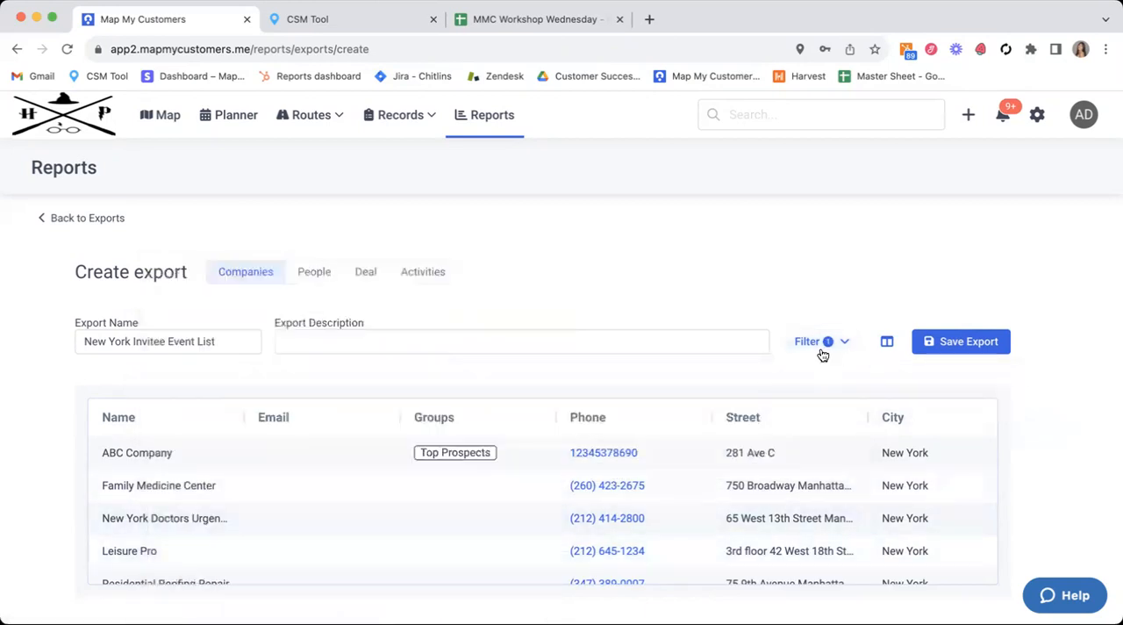
{"action": "left_click", "coordinate": [825, 347]}
{"action": "left_click", "coordinate": [719, 409]}
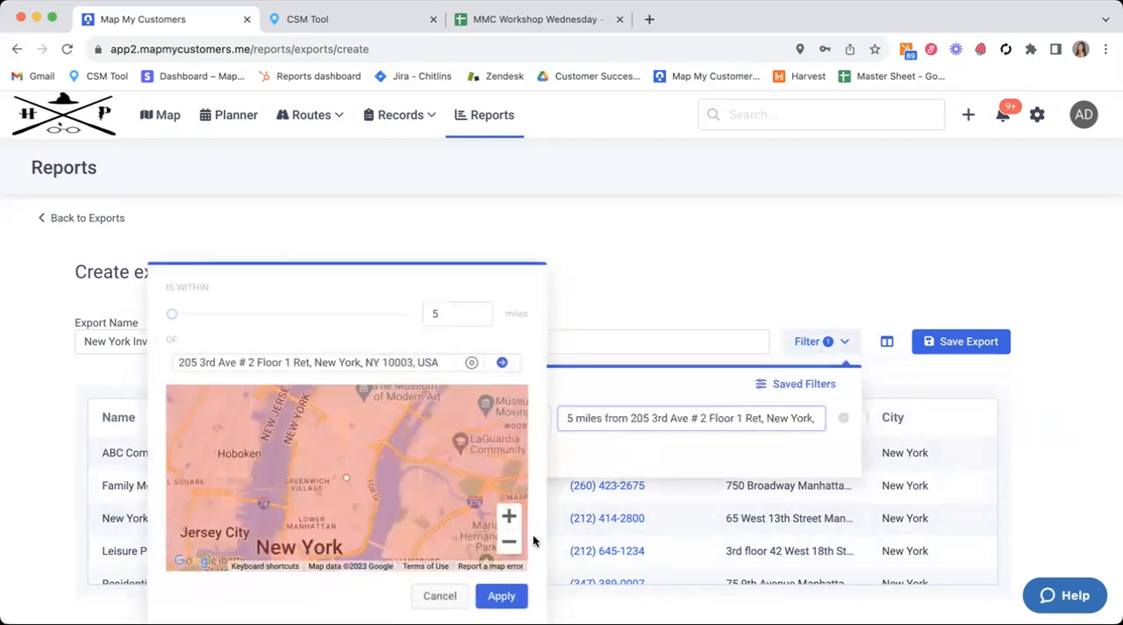
{"action": "left_click", "coordinate": [509, 545]}
{"action": "left_click", "coordinate": [509, 545]}
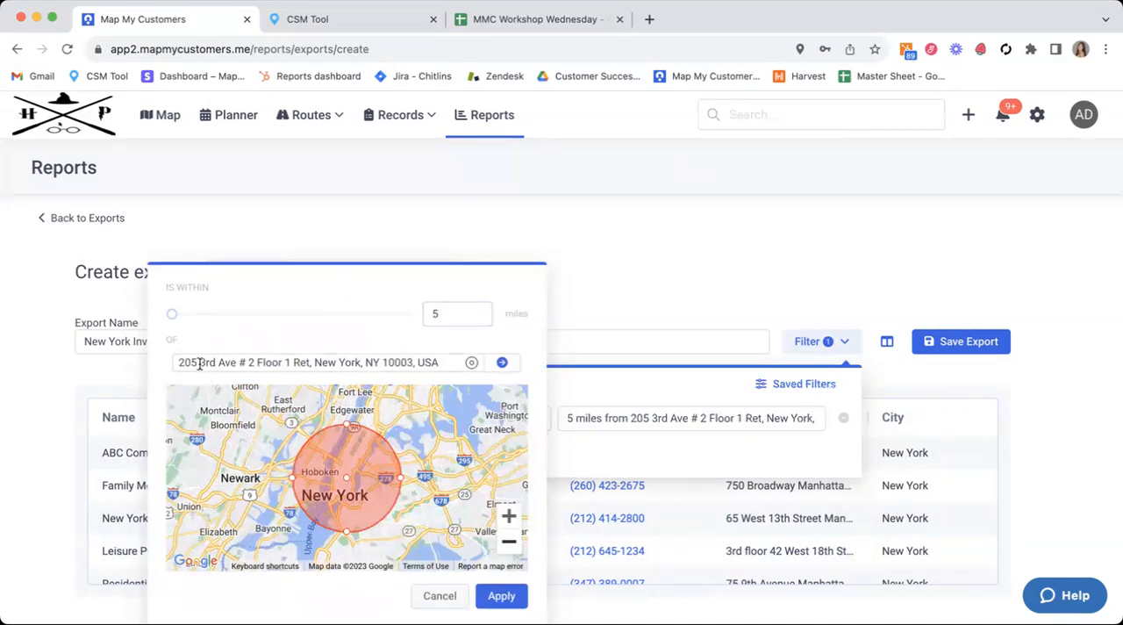
{"action": "left_click", "coordinate": [515, 599]}
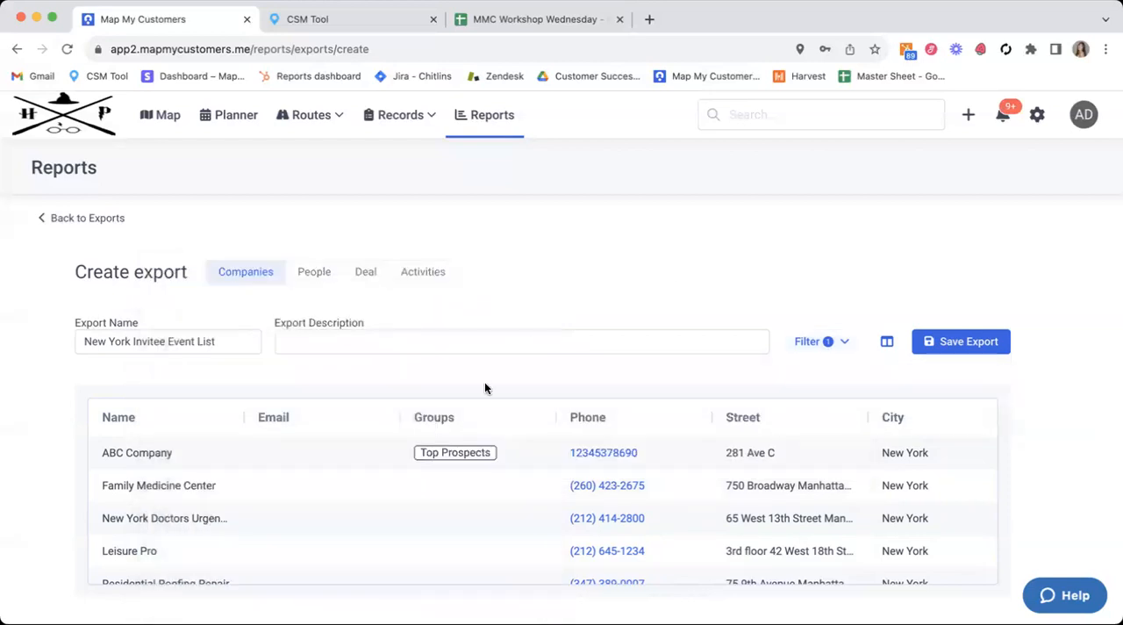
Step: Check the filtered export's total record count and columns, and save the export
{"action": "scroll", "coordinate": [324, 528], "scroll_direction": "down", "scroll_amount": 1}
{"action": "left_click_drag", "start_coordinate": [230, 598], "coordinate": [258, 602]}
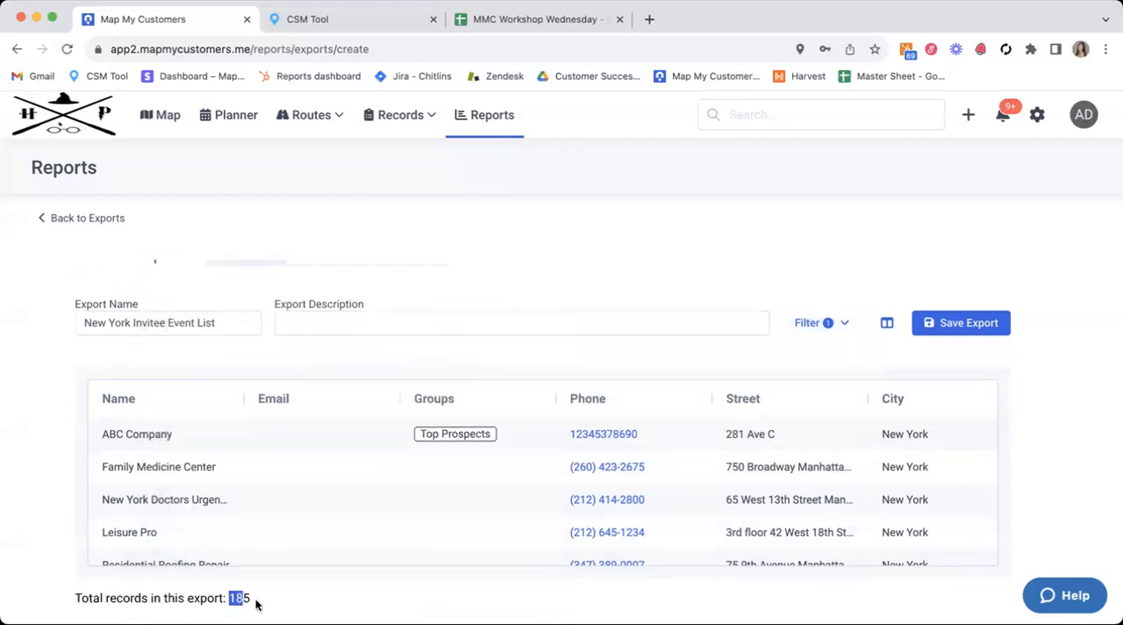
{"action": "left_click", "coordinate": [258, 604]}
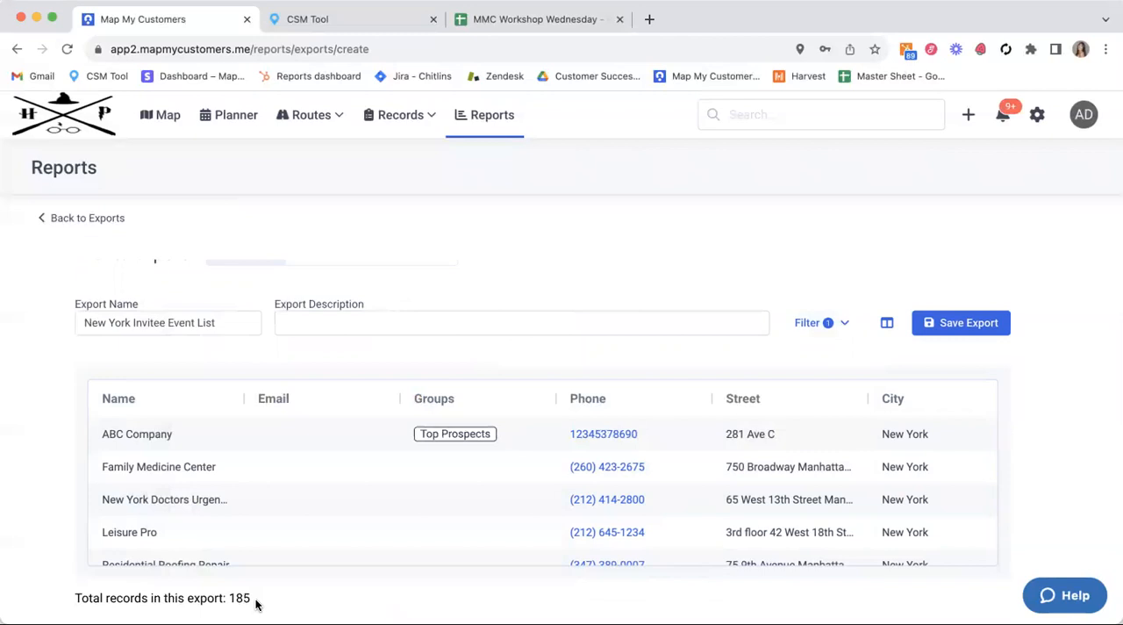
{"action": "scroll", "coordinate": [404, 551], "scroll_direction": "up", "scroll_amount": 1}
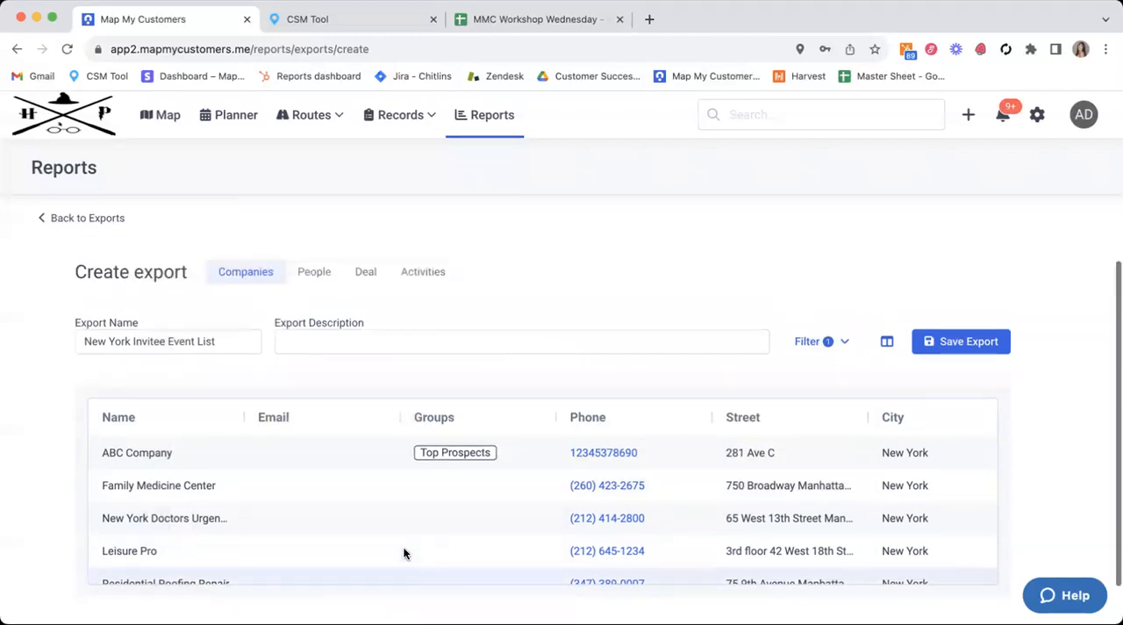
{"action": "scroll", "coordinate": [404, 551], "scroll_direction": "right", "scroll_amount": 10}
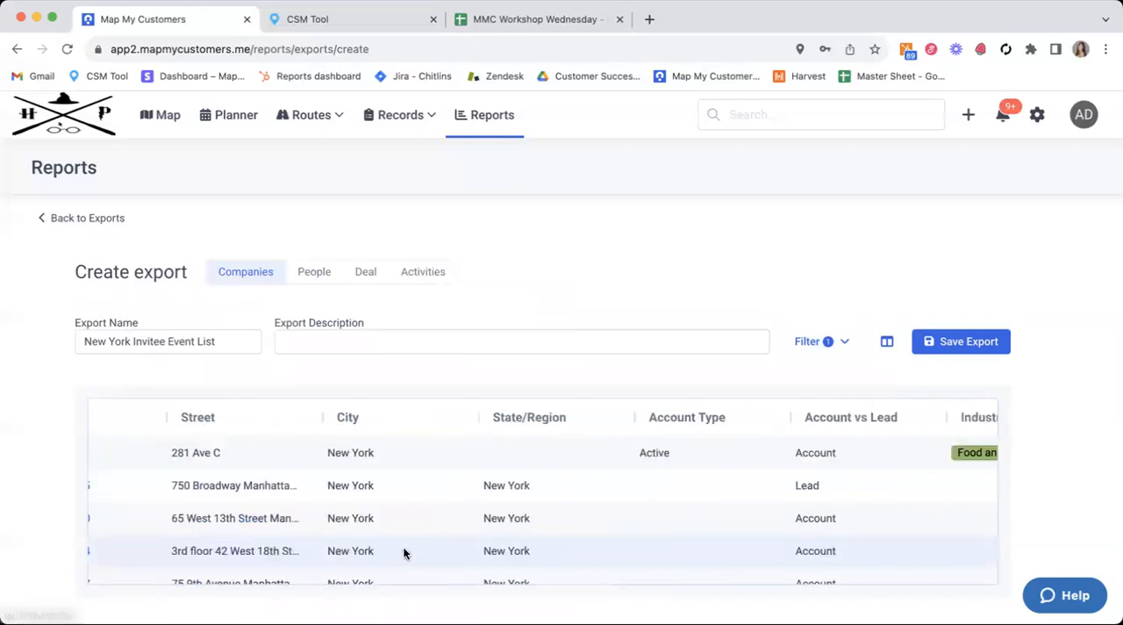
{"action": "left_click", "coordinate": [950, 343]}
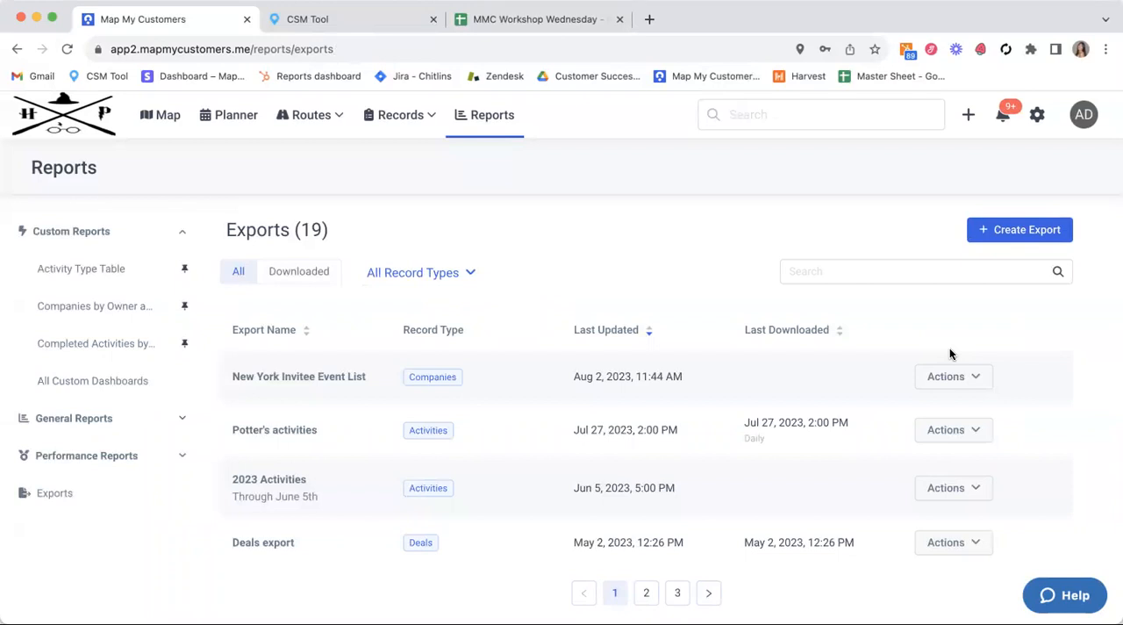
Step: Reopen the saved New York Invitee Event List export to review its records, and save it again
{"action": "left_click", "coordinate": [363, 383]}
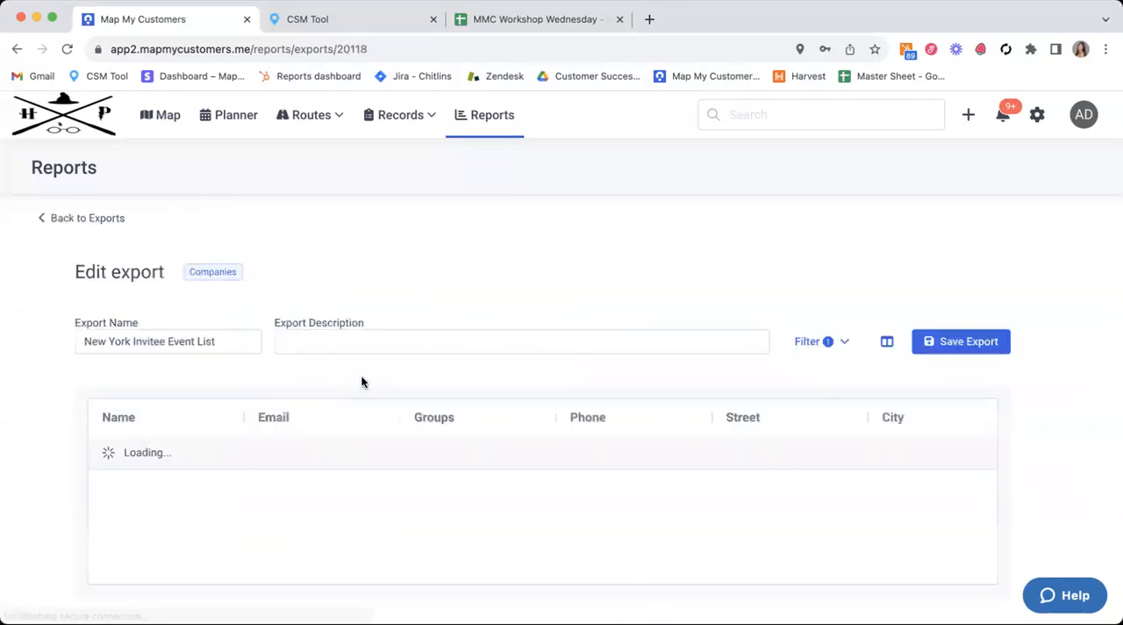
{"action": "scroll", "coordinate": [262, 605], "scroll_direction": "down", "scroll_amount": 1}
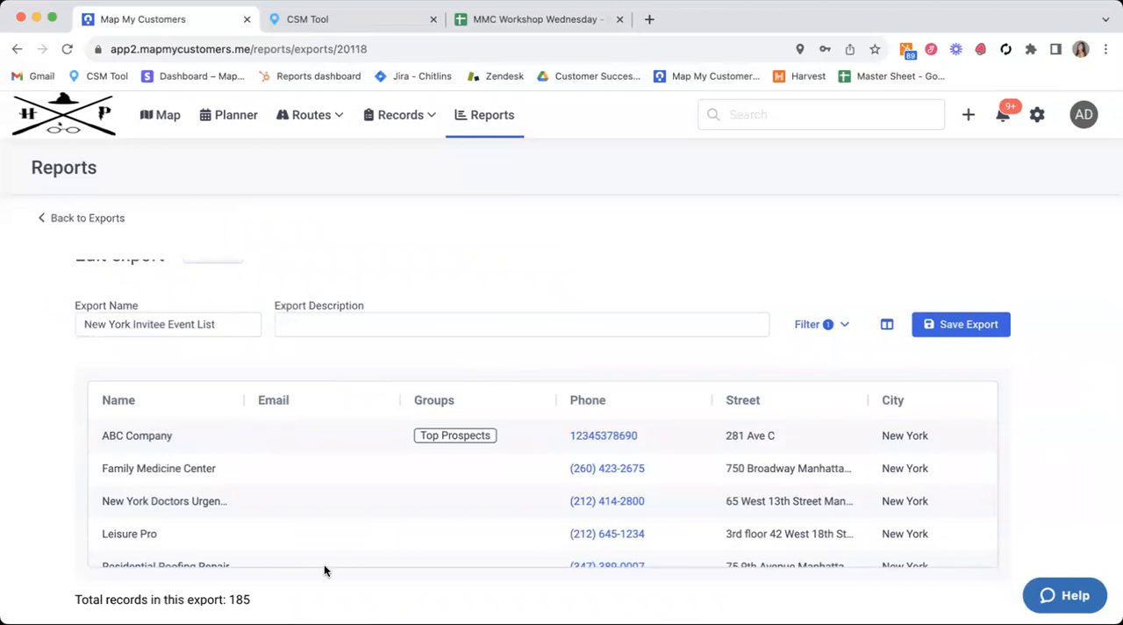
{"action": "left_click", "coordinate": [957, 325]}
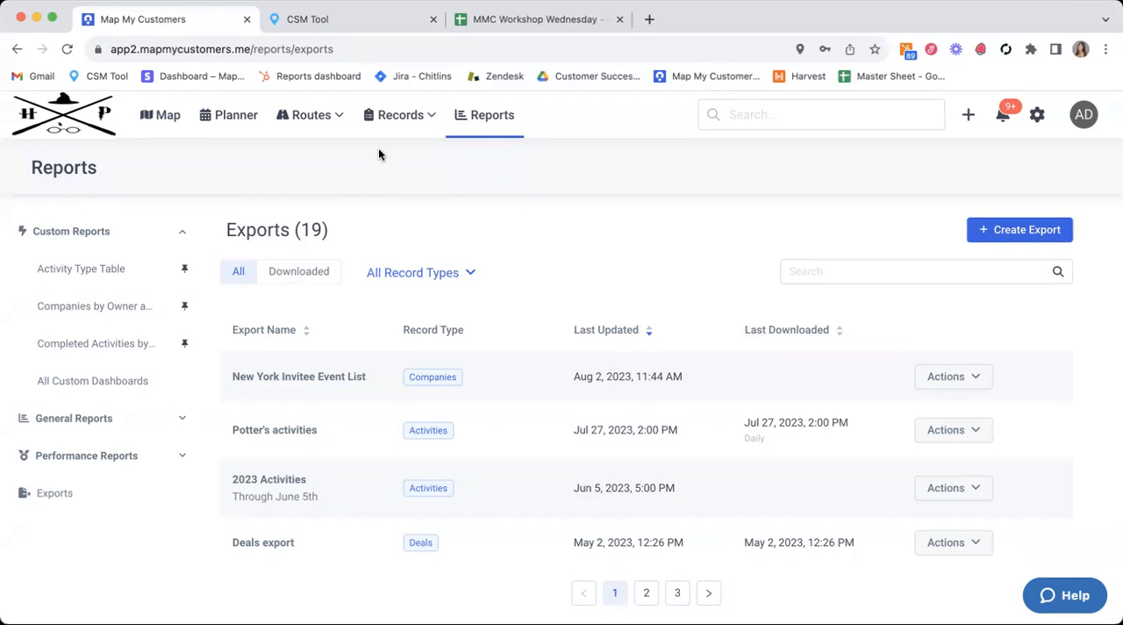
Step: Review the sending and deletion actions available for the New York Invitee Event List export
{"action": "left_click", "coordinate": [979, 379]}
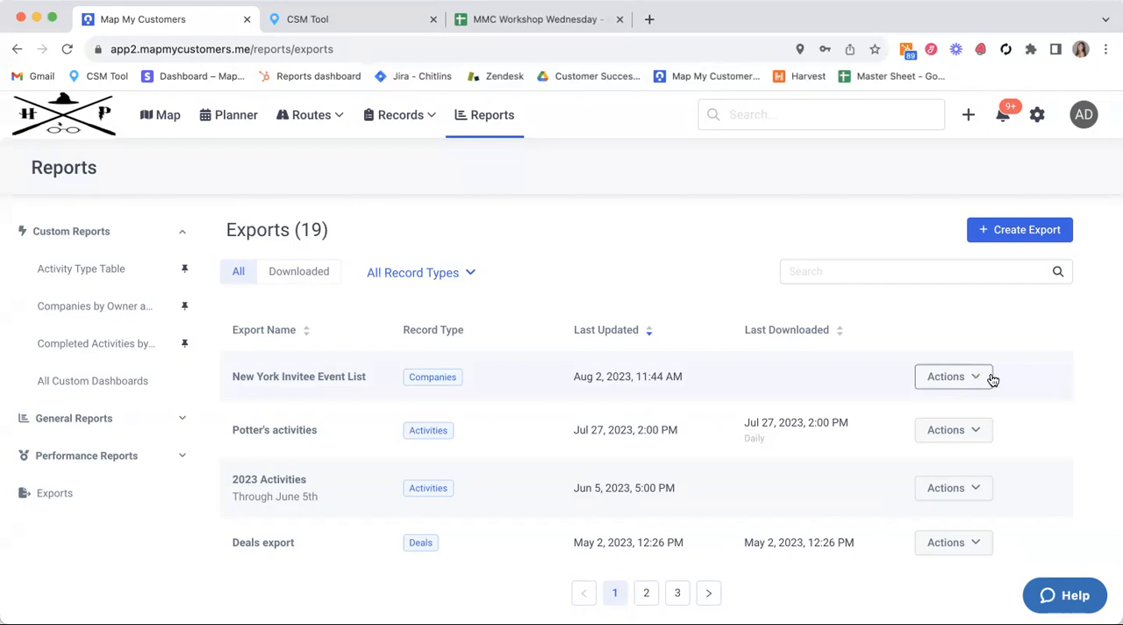
{"action": "left_click", "coordinate": [960, 377]}
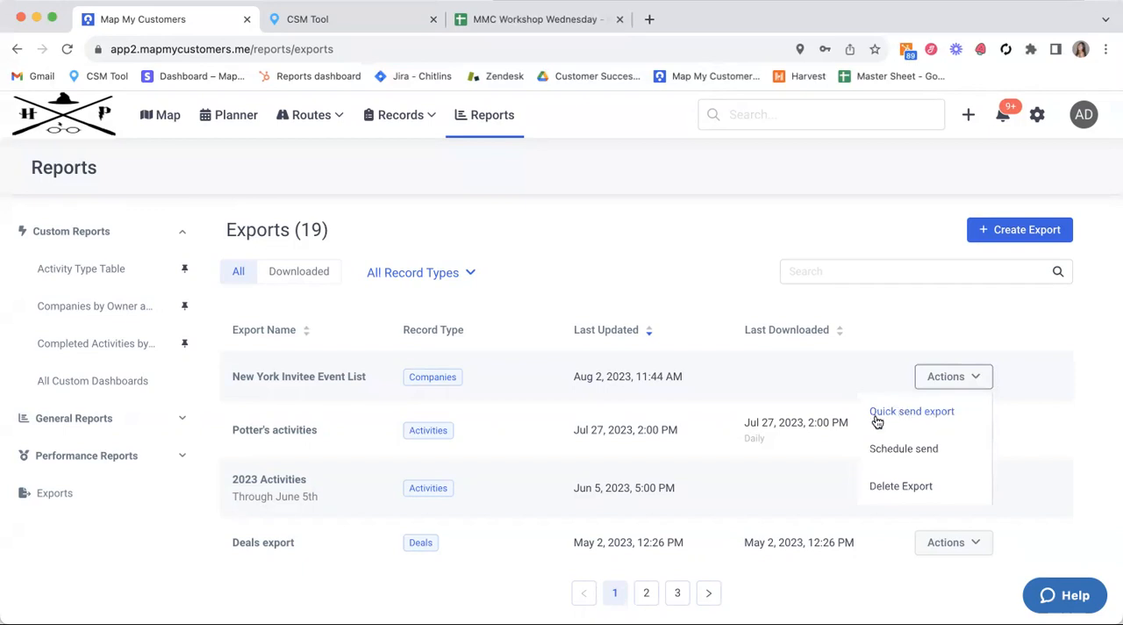
{"action": "left_click", "coordinate": [686, 245]}
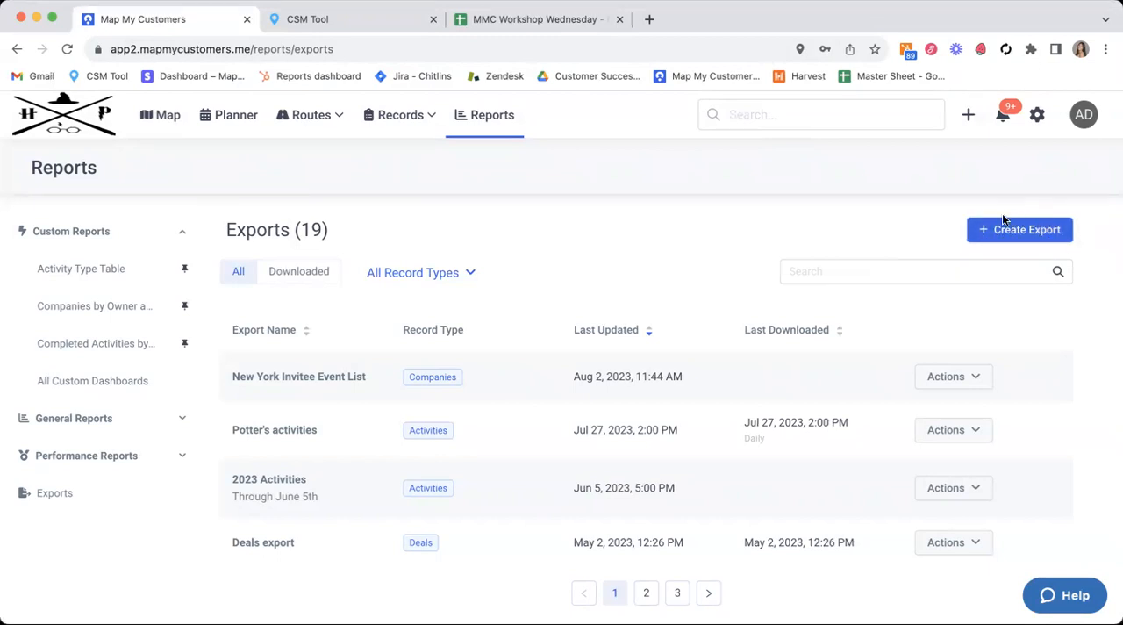
Step: Start a new Activities export named "Harry's Weekly Activities" with the description left blank
{"action": "left_click", "coordinate": [981, 233]}
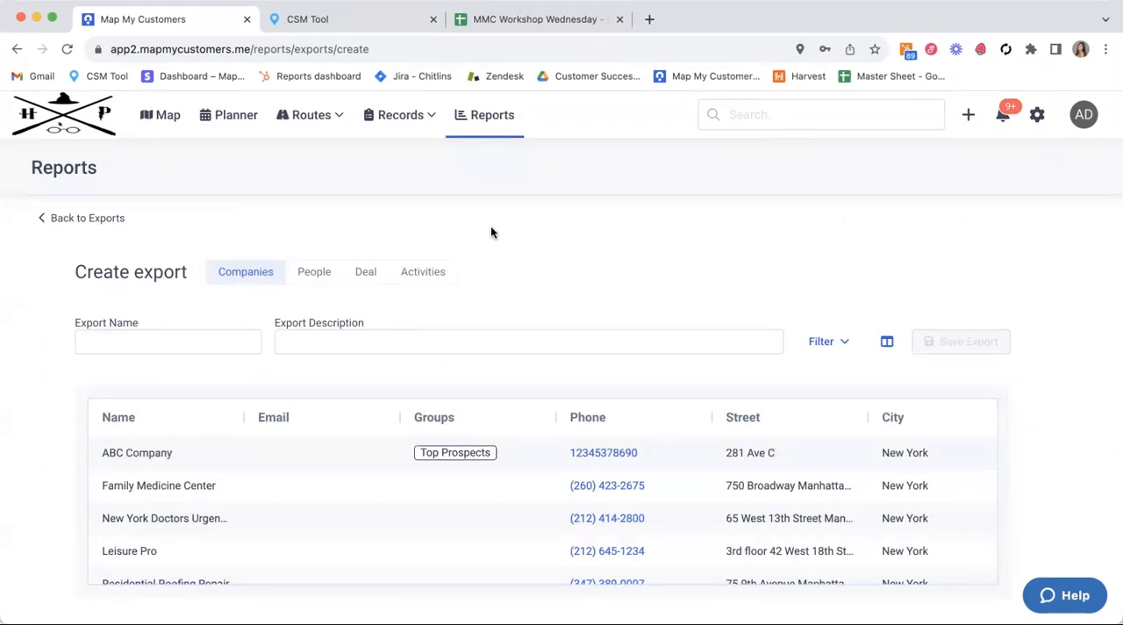
{"action": "left_click", "coordinate": [422, 278]}
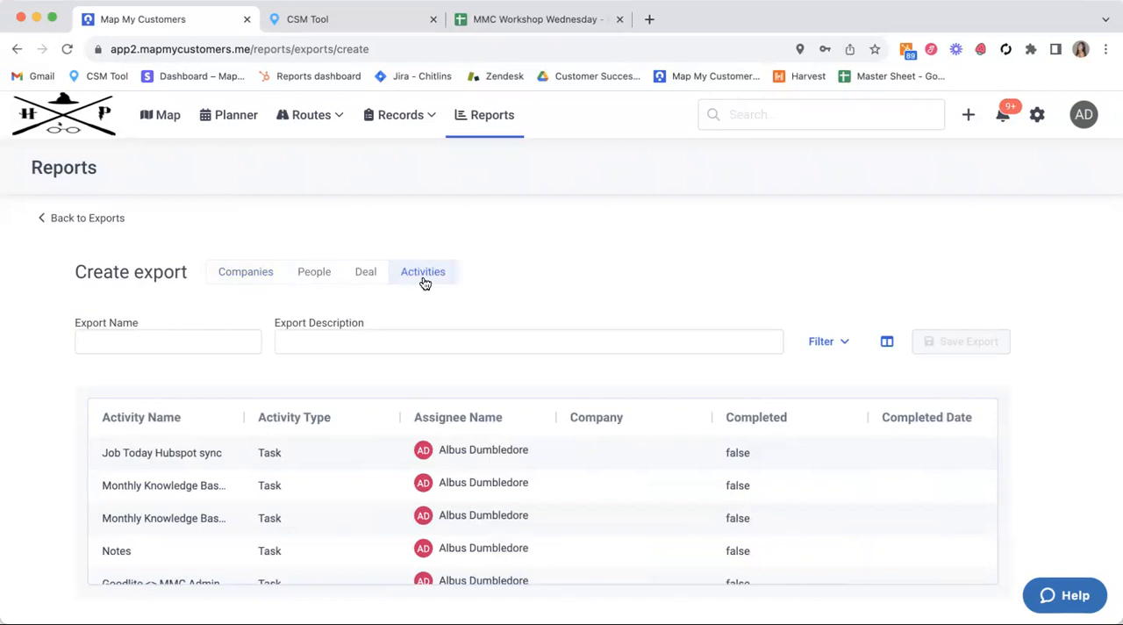
{"action": "left_click", "coordinate": [209, 344]}
{"action": "type", "text": "Harry's Weekly Activities"}
{"action": "left_click", "coordinate": [528, 330]}
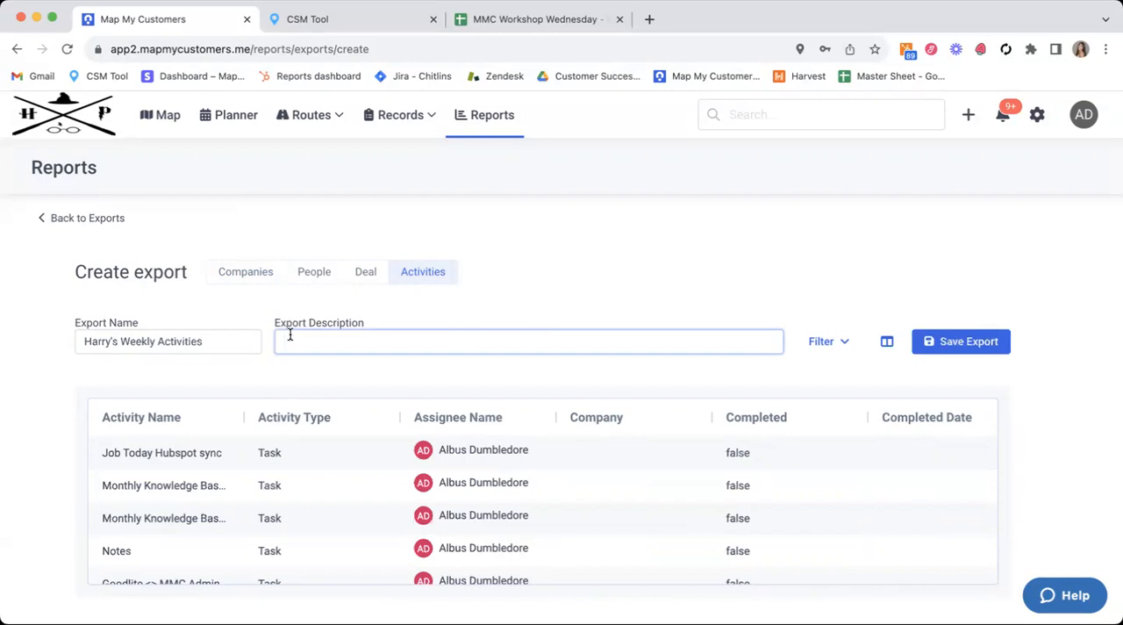
{"action": "left_click", "coordinate": [466, 322]}
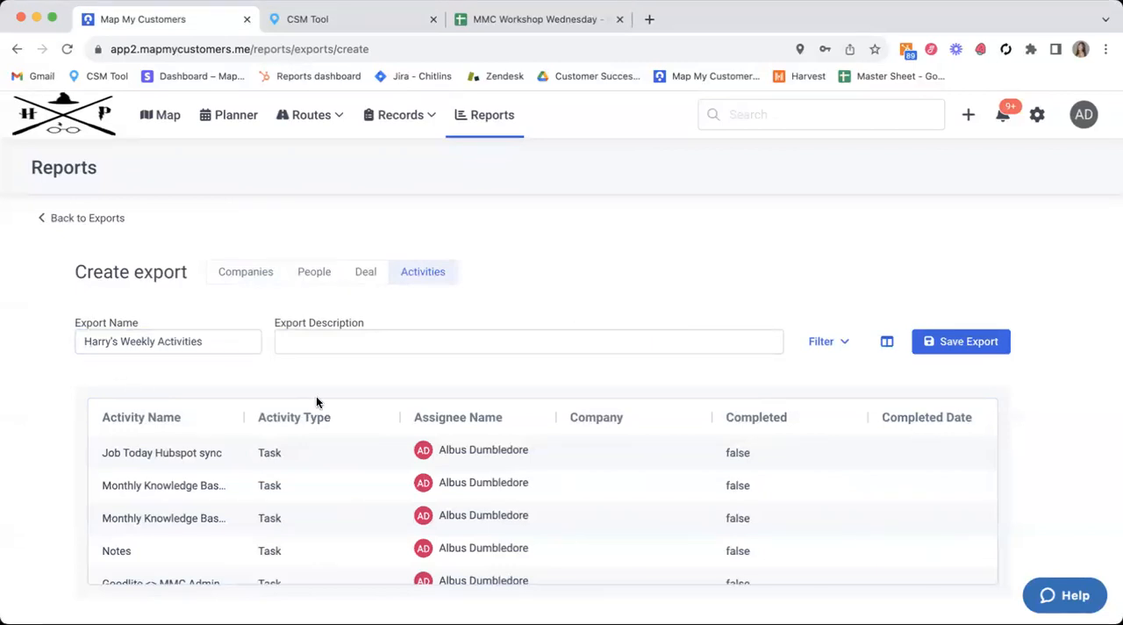
Step: Add the Check-In Distance Delta and Verified columns to the activities export
{"action": "scroll", "coordinate": [374, 353], "scroll_direction": "down", "scroll_amount": 1}
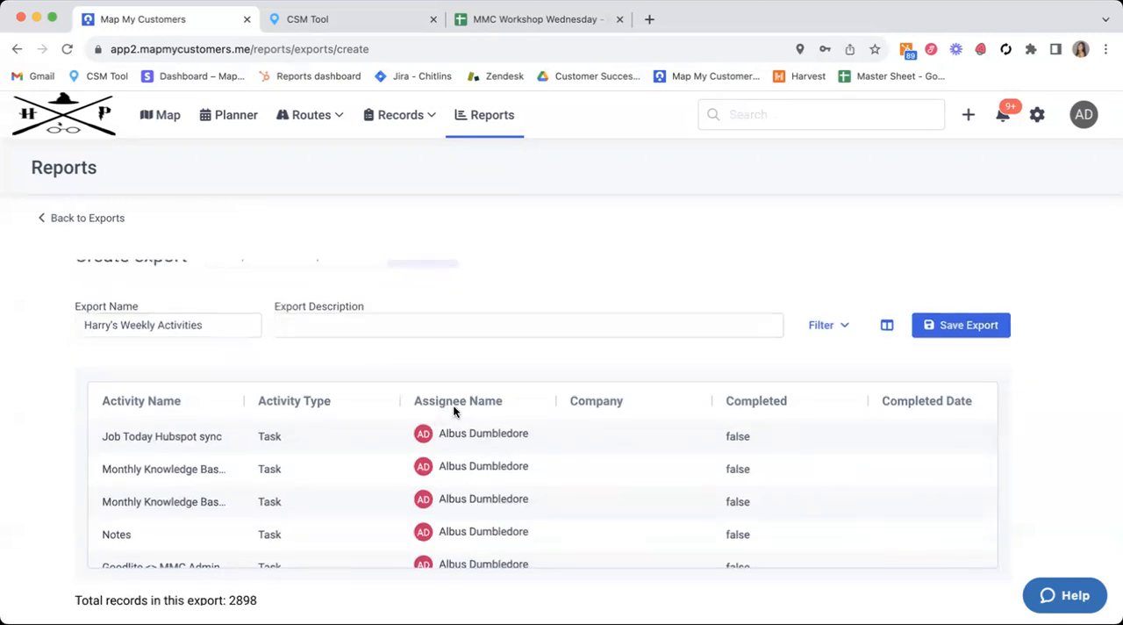
{"action": "scroll", "coordinate": [179, 371], "scroll_direction": "up", "scroll_amount": 1}
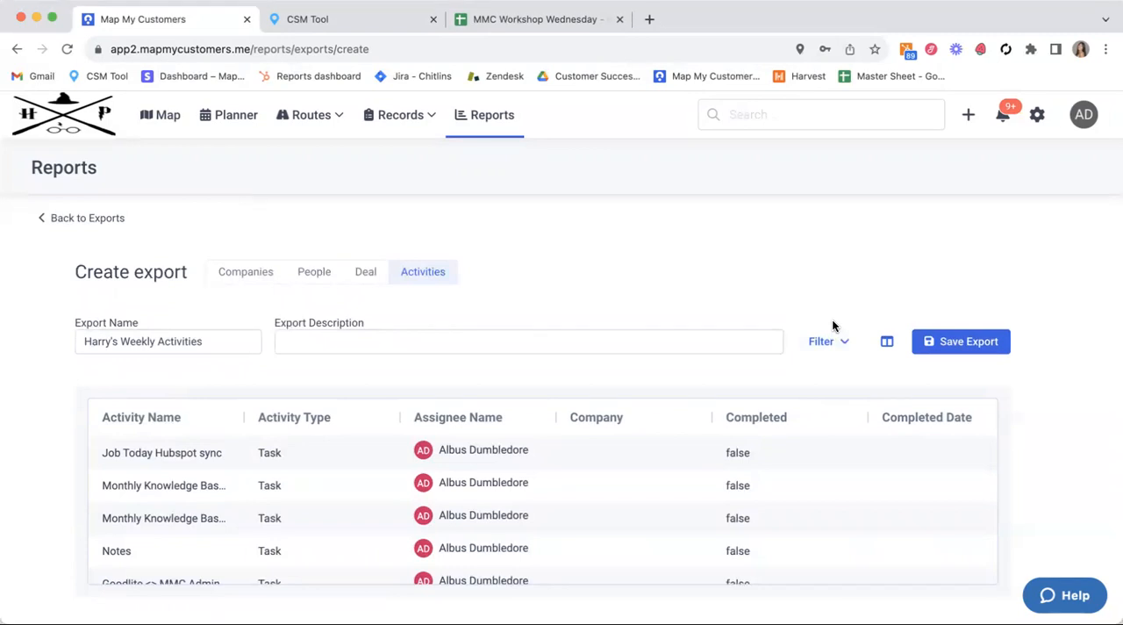
{"action": "left_click", "coordinate": [889, 342]}
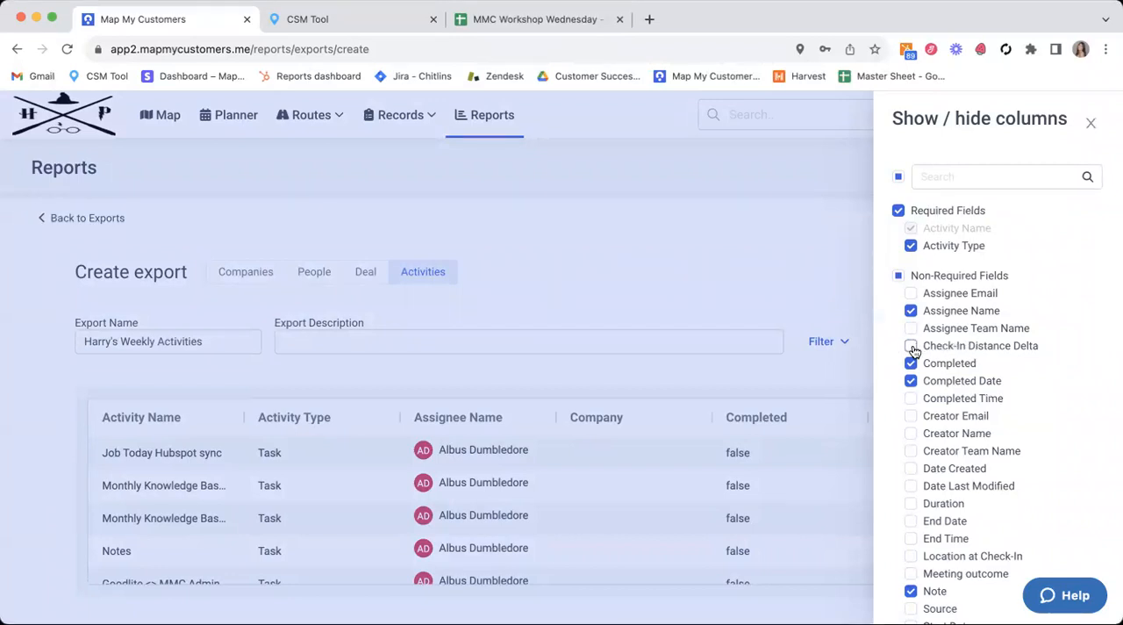
{"action": "left_click", "coordinate": [913, 348]}
{"action": "scroll", "coordinate": [934, 456], "scroll_direction": "down", "scroll_amount": 5}
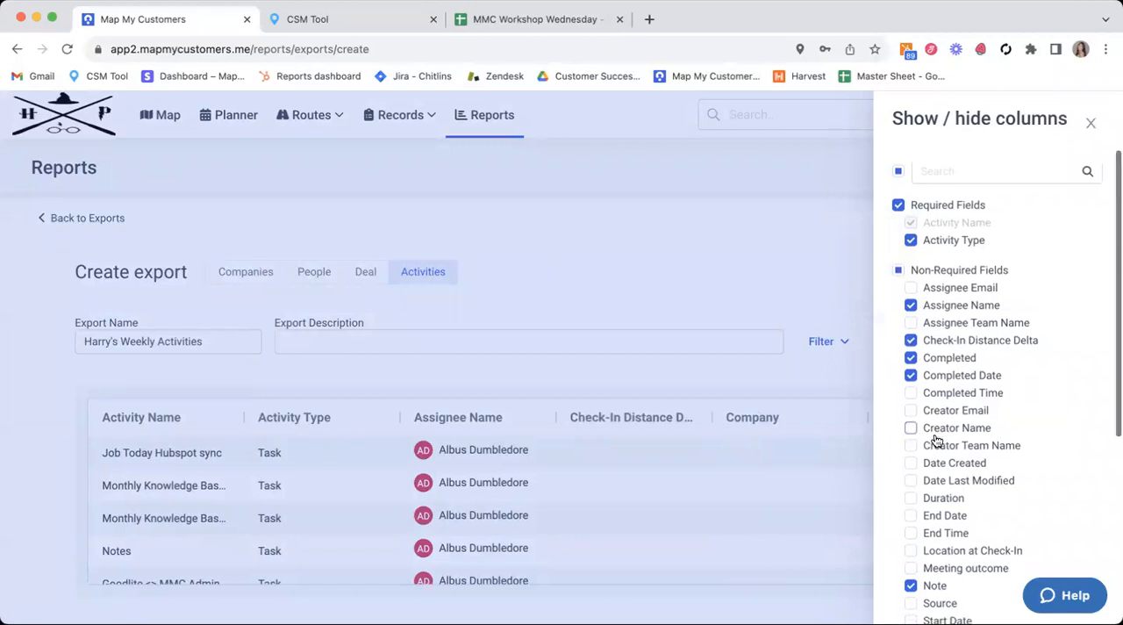
{"action": "left_click", "coordinate": [912, 528]}
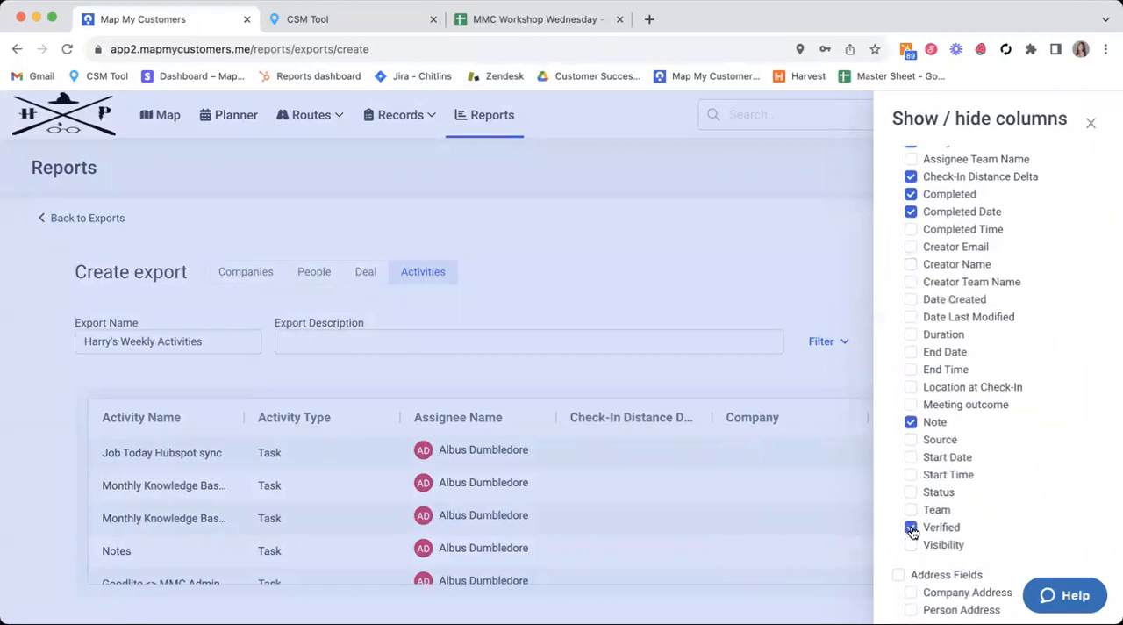
{"action": "scroll", "coordinate": [913, 530], "scroll_direction": "up", "scroll_amount": 2}
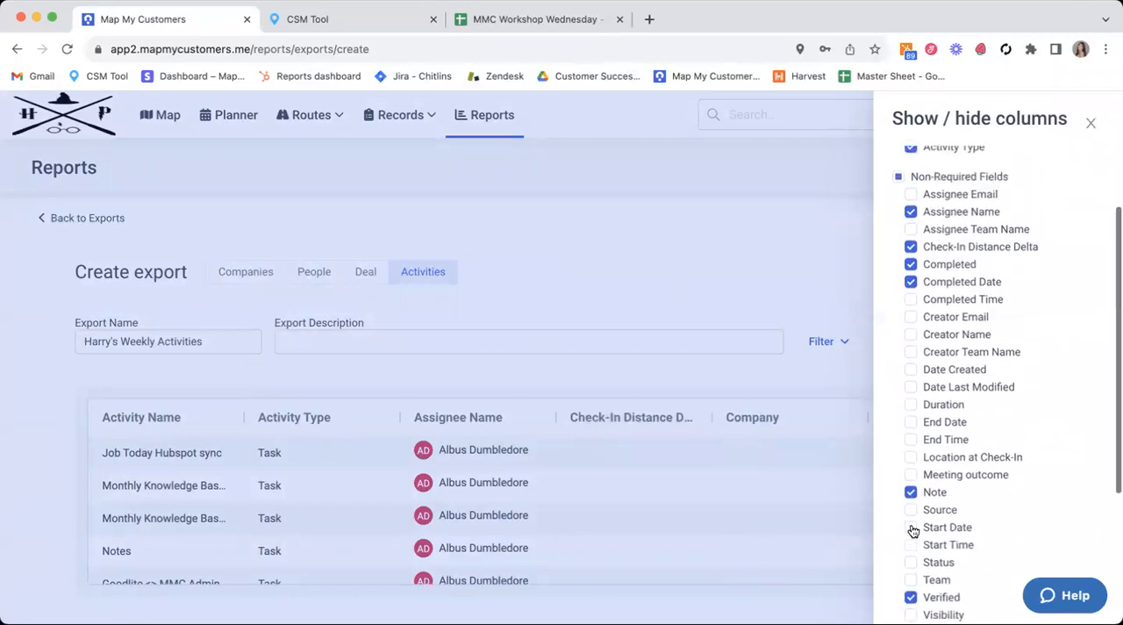
{"action": "scroll", "coordinate": [948, 298], "scroll_direction": "down", "scroll_amount": 3}
{"action": "scroll", "coordinate": [948, 324], "scroll_direction": "up", "scroll_amount": 1}
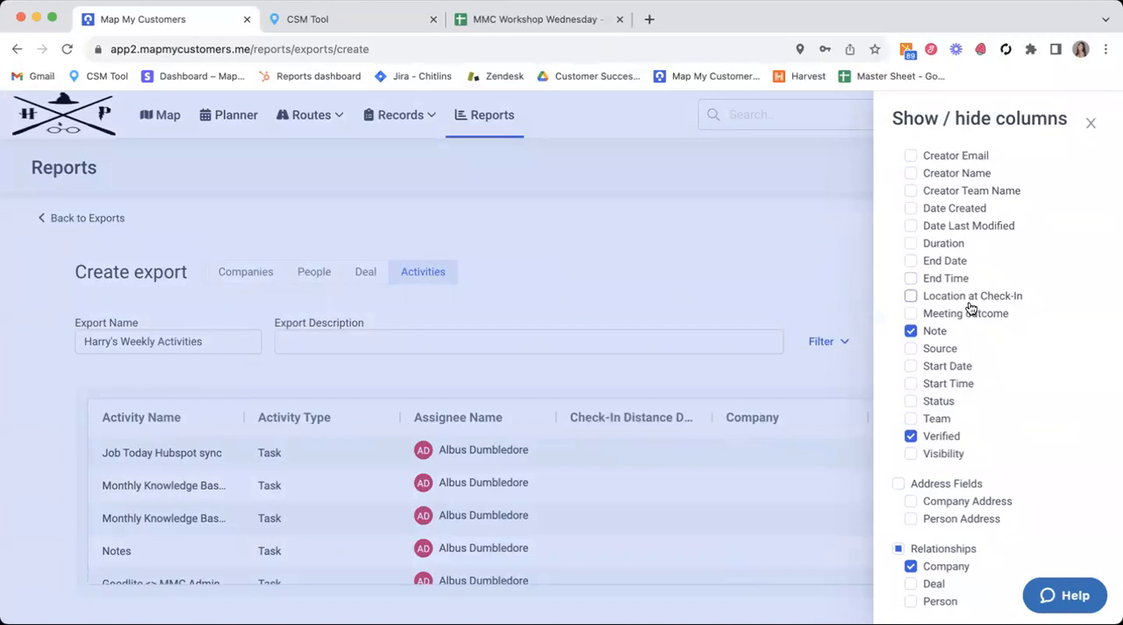
{"action": "scroll", "coordinate": [971, 307], "scroll_direction": "up", "scroll_amount": 5}
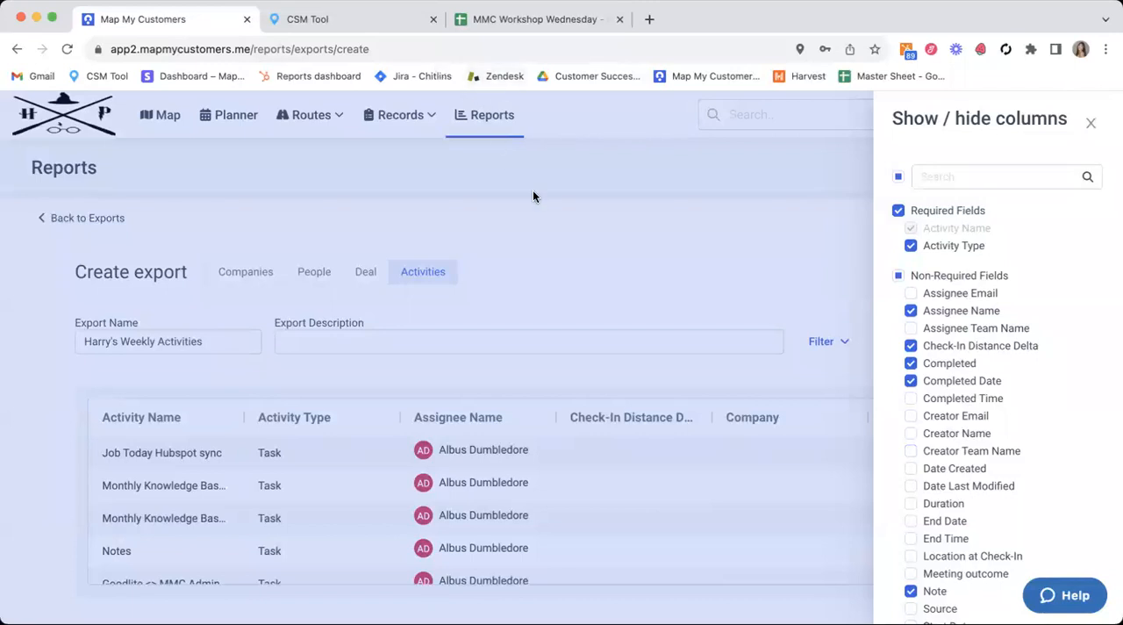
Step: Add the Assignee Email column, keep Assignee Name included, and close the column settings
{"action": "left_click", "coordinate": [912, 294]}
{"action": "left_click", "coordinate": [913, 311]}
{"action": "left_click", "coordinate": [913, 311]}
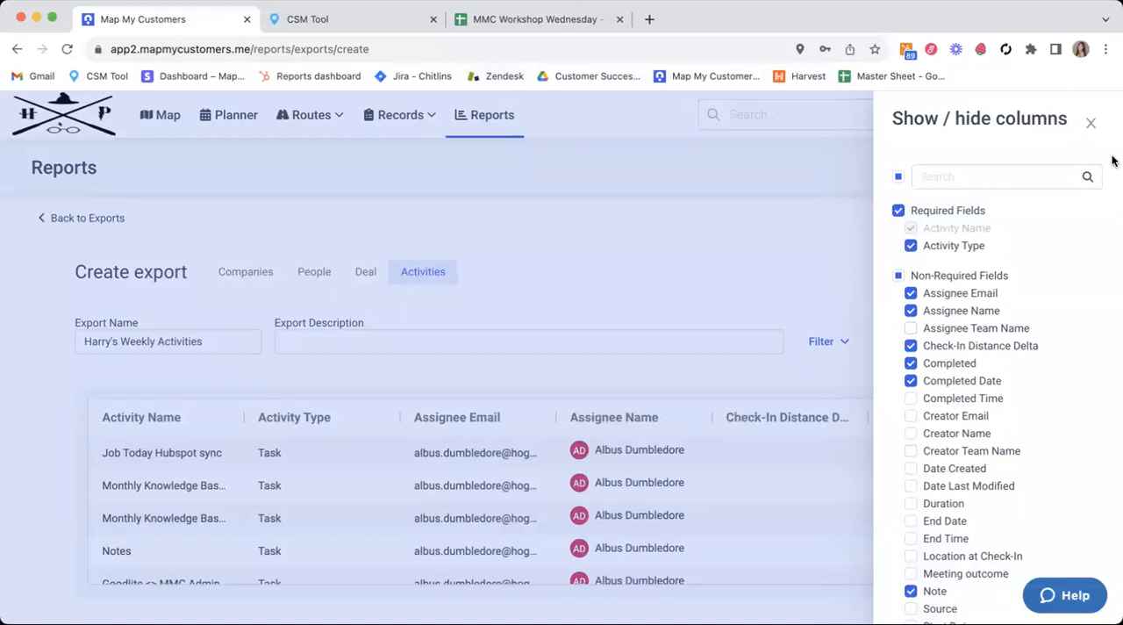
{"action": "left_click", "coordinate": [1091, 123]}
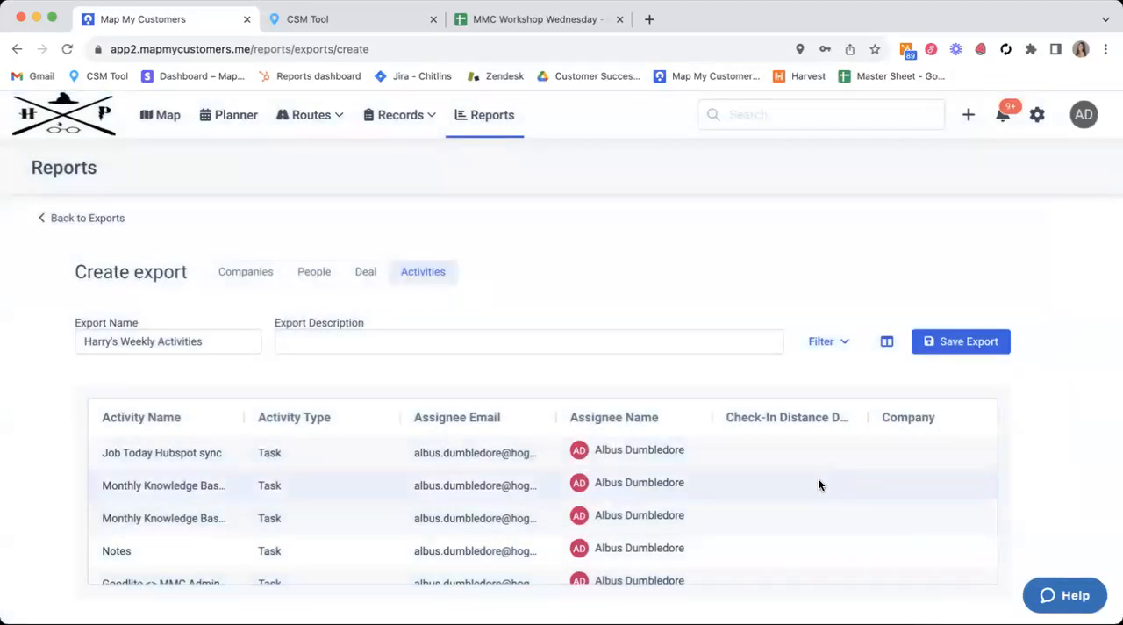
Step: Find the Visit MMC Company 1 record in the preview and widen the Check-In Distance Delta column to fit its full heading
{"action": "scroll", "coordinate": [818, 484], "scroll_direction": "down", "scroll_amount": 10}
{"action": "scroll", "coordinate": [818, 478], "scroll_direction": "up", "scroll_amount": 5}
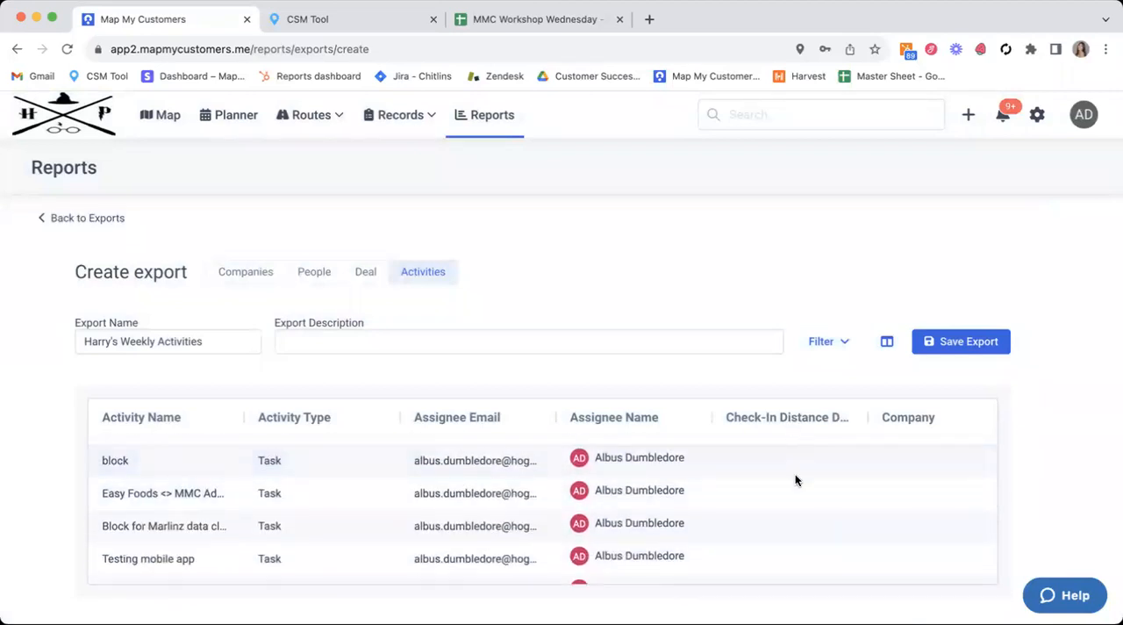
{"action": "scroll", "coordinate": [795, 478], "scroll_direction": "down", "scroll_amount": 4}
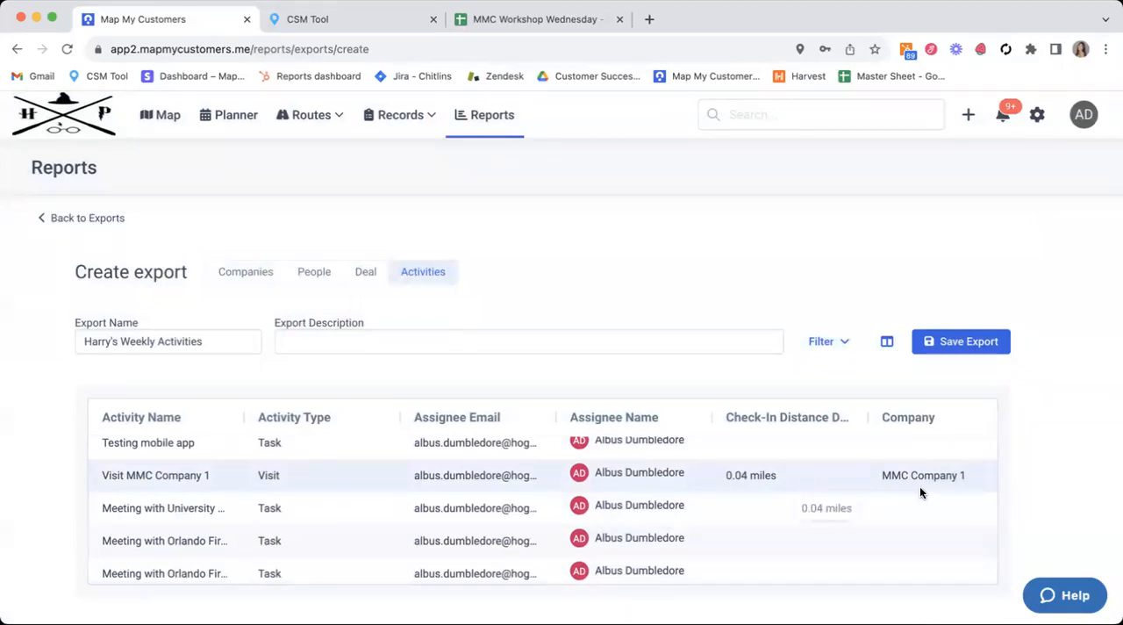
{"action": "left_click_drag", "start_coordinate": [868, 420], "coordinate": [898, 427]}
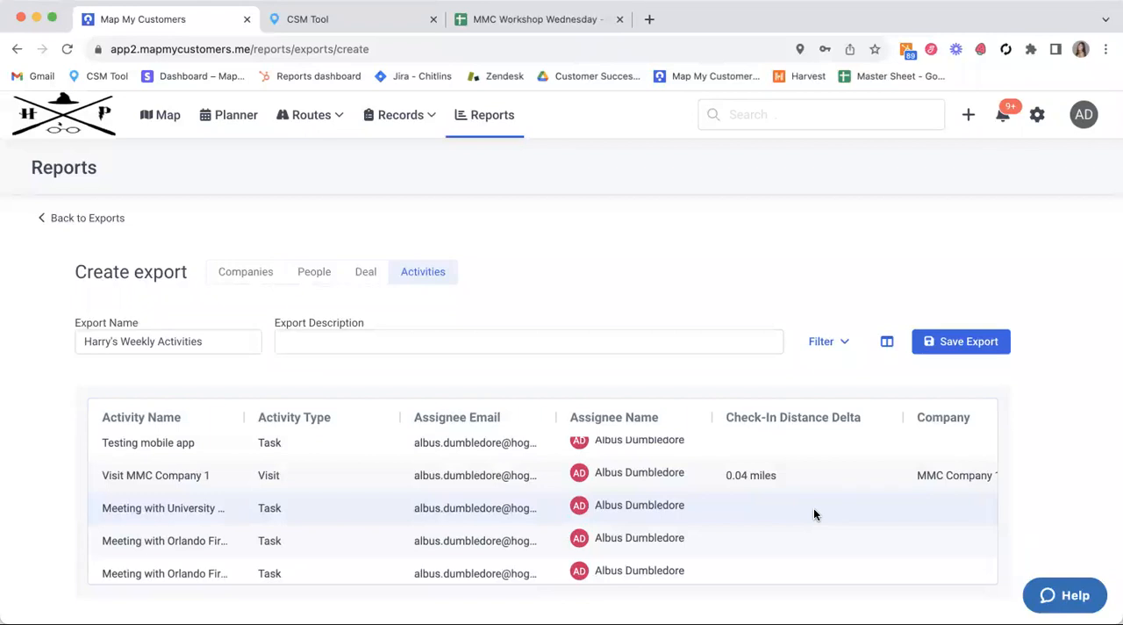
Step: Check in the column settings that Verified is among the selected activity columns
{"action": "scroll", "coordinate": [814, 514], "scroll_direction": "right", "scroll_amount": 2}
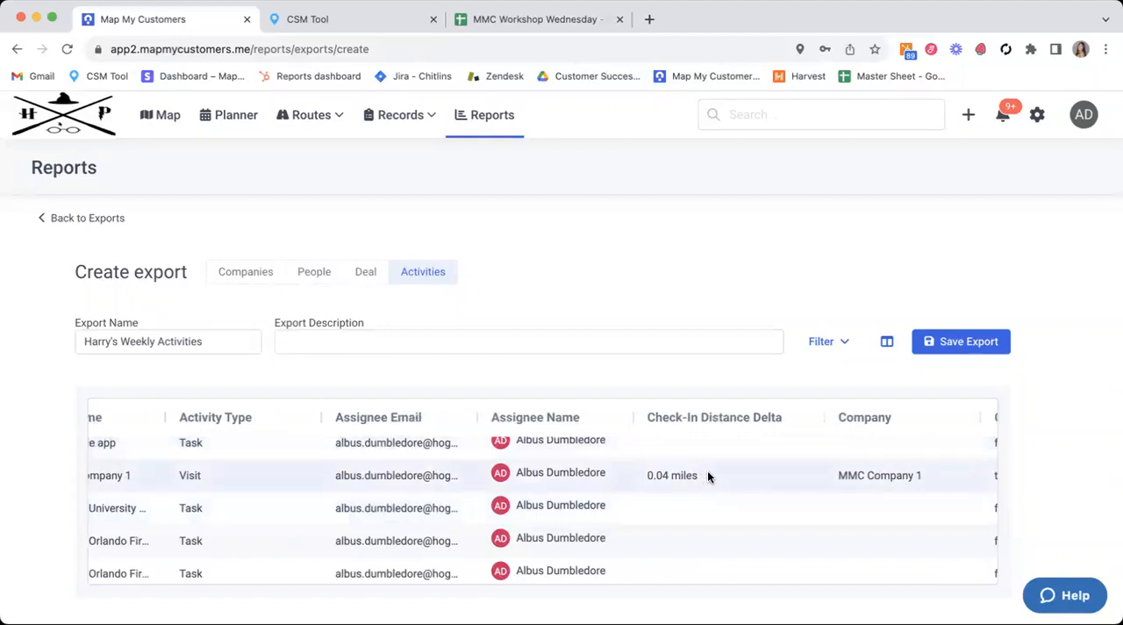
{"action": "scroll", "coordinate": [708, 475], "scroll_direction": "up", "scroll_amount": 1}
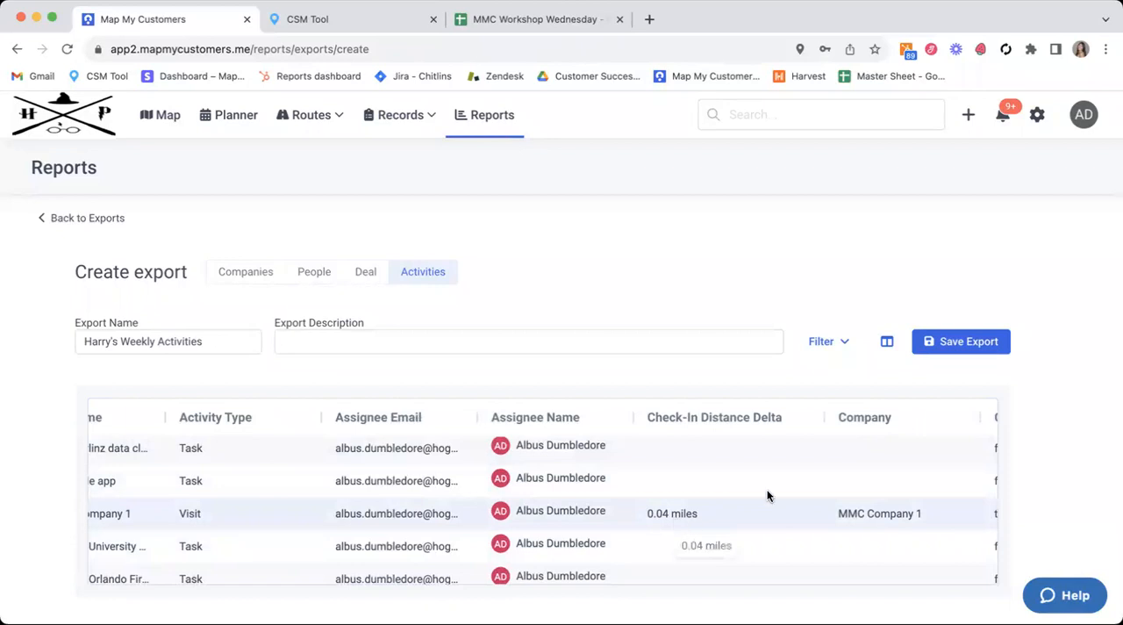
{"action": "left_click", "coordinate": [887, 342]}
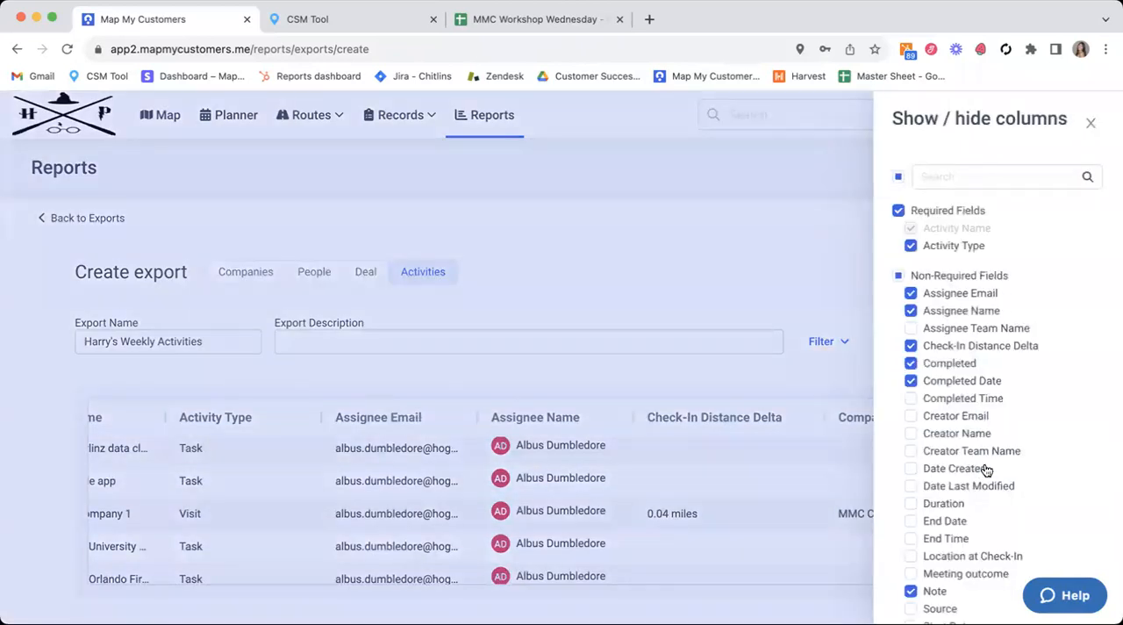
{"action": "scroll", "coordinate": [983, 468], "scroll_direction": "down", "scroll_amount": 4}
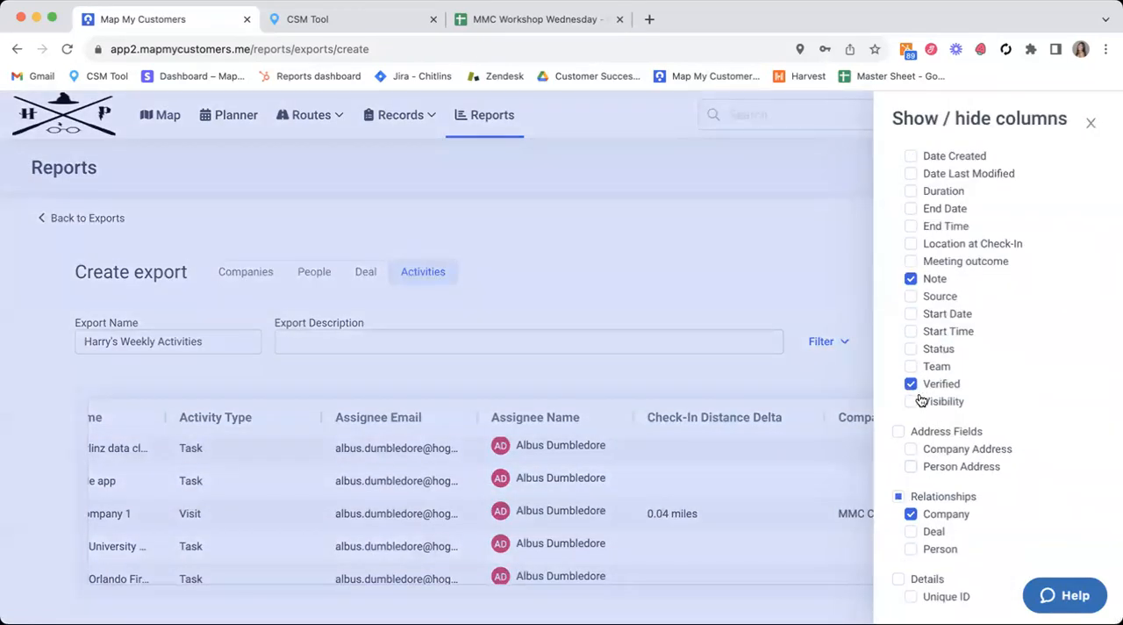
{"action": "left_click", "coordinate": [865, 522]}
Step: Examine the Visit MMC Company 1 record across the check-in distance, company, completed, completed date, note and verified columns
{"action": "scroll", "coordinate": [834, 518], "scroll_direction": "right", "scroll_amount": 1}
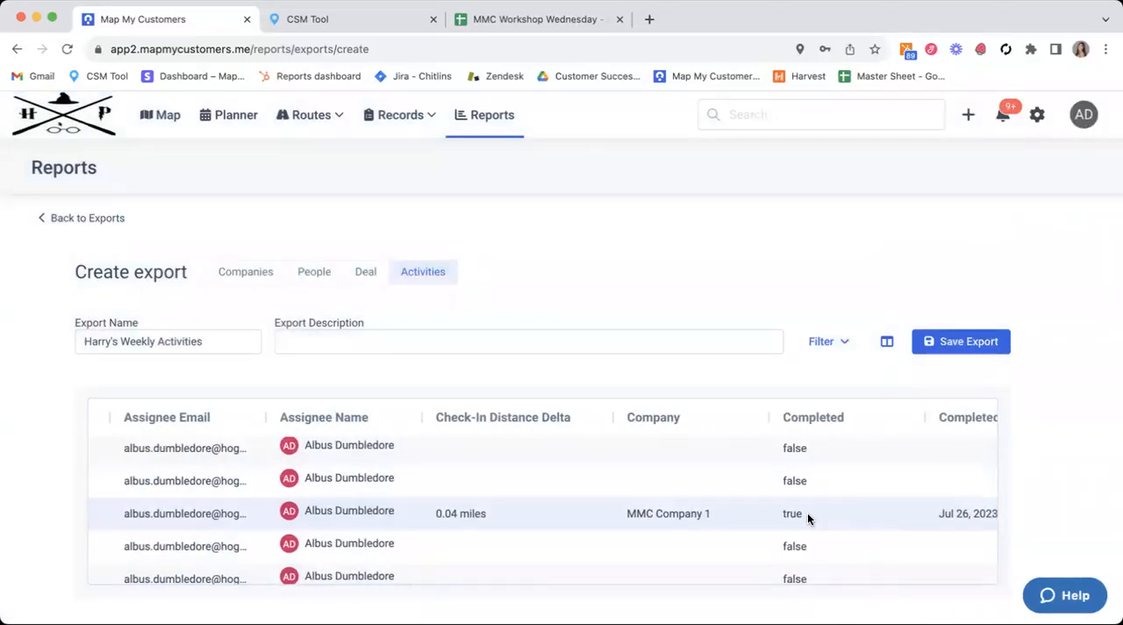
{"action": "scroll", "coordinate": [873, 529], "scroll_direction": "right", "scroll_amount": 5}
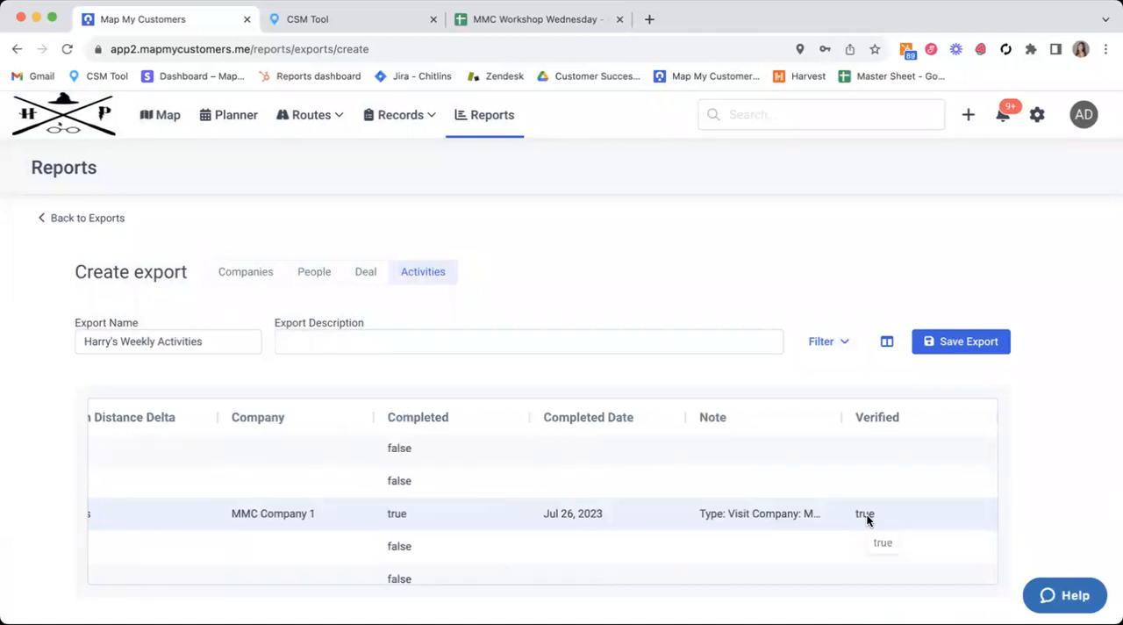
{"action": "scroll", "coordinate": [658, 523], "scroll_direction": "left", "scroll_amount": 1}
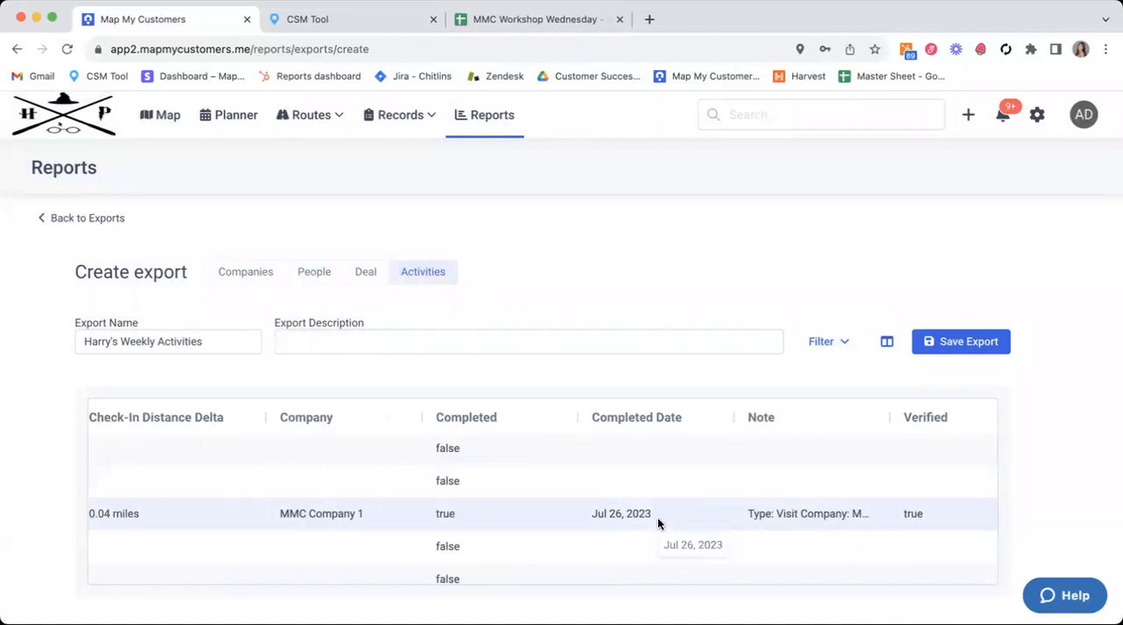
{"action": "scroll", "coordinate": [657, 517], "scroll_direction": "left", "scroll_amount": 2}
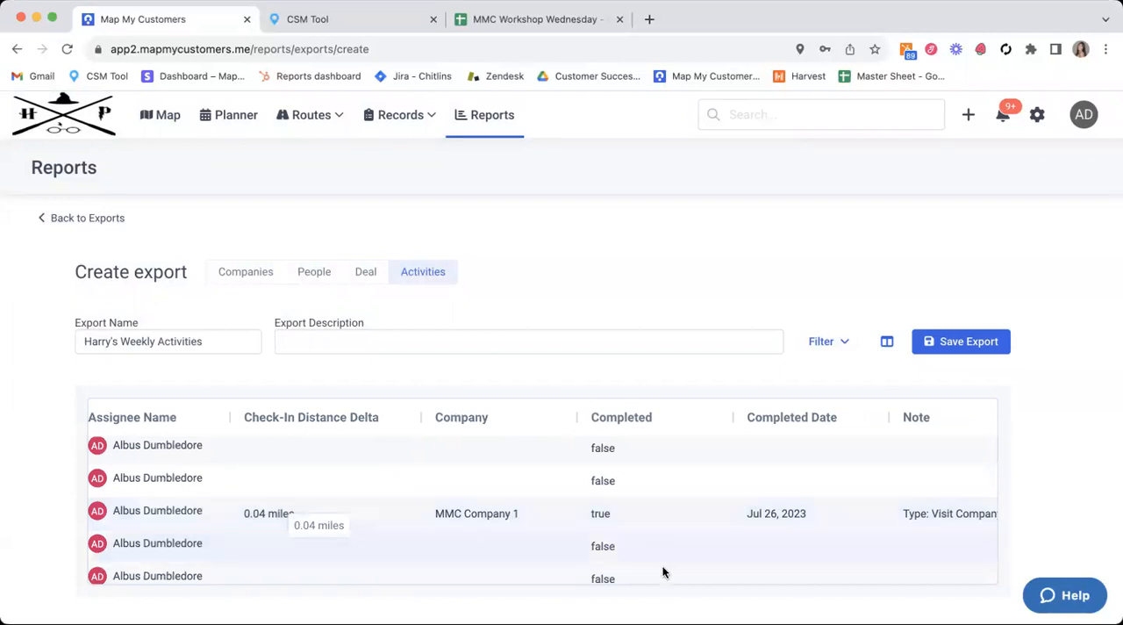
{"action": "scroll", "coordinate": [833, 524], "scroll_direction": "right", "scroll_amount": 2}
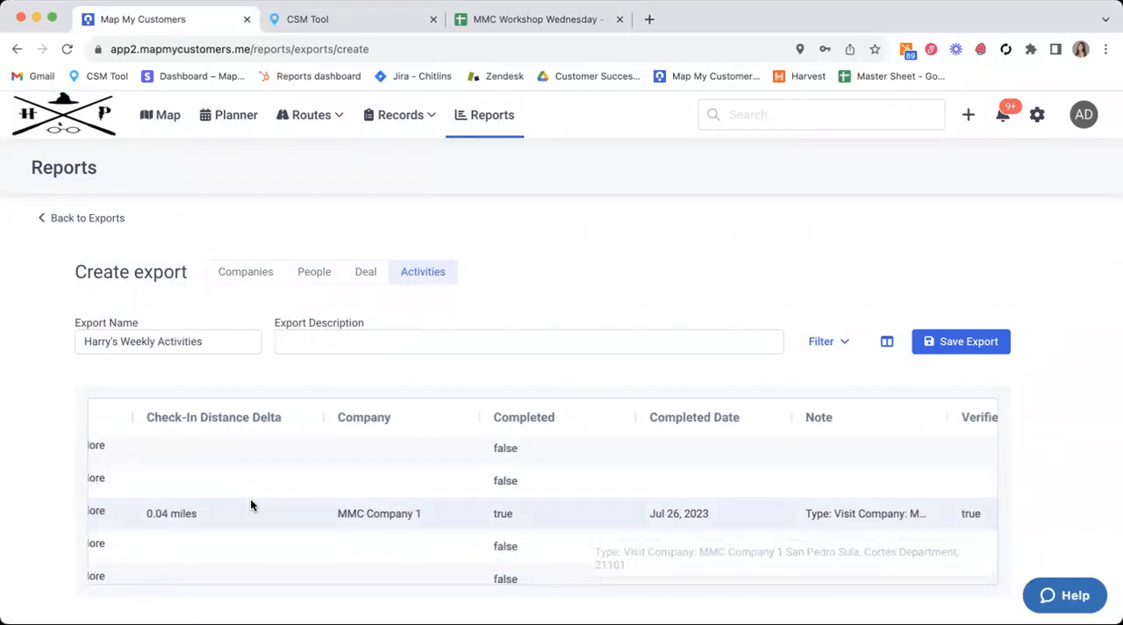
{"action": "scroll", "coordinate": [938, 500], "scroll_direction": "right", "scroll_amount": 1}
{"action": "scroll", "coordinate": [938, 506], "scroll_direction": "right", "scroll_amount": 2}
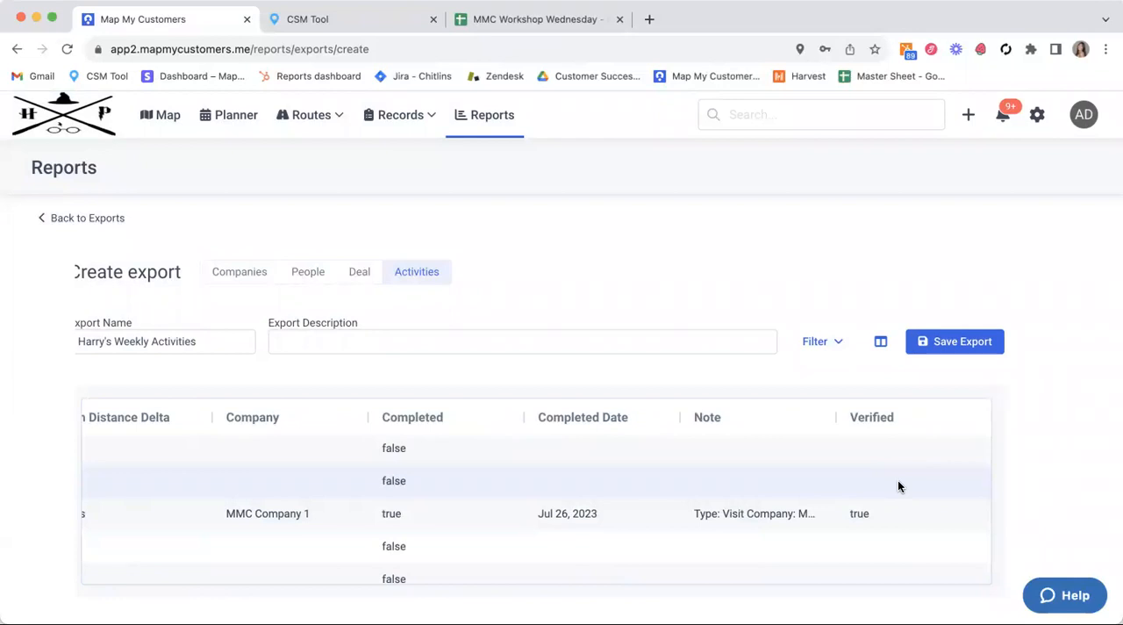
{"action": "scroll", "coordinate": [376, 477], "scroll_direction": "left", "scroll_amount": 1}
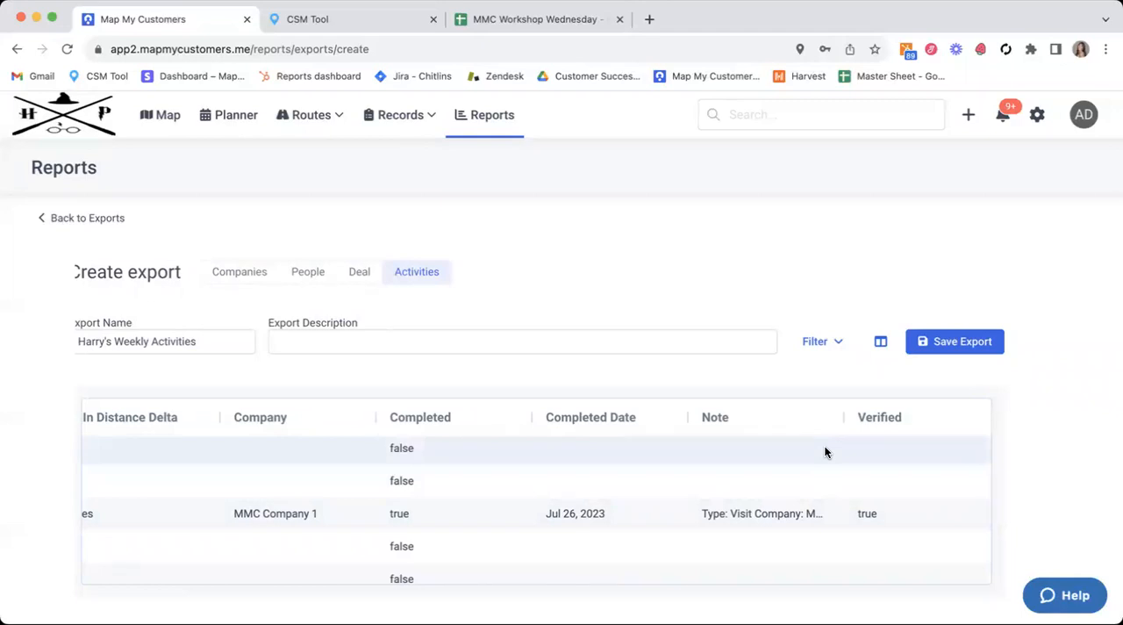
{"action": "scroll", "coordinate": [513, 493], "scroll_direction": "left", "scroll_amount": 3}
{"action": "scroll", "coordinate": [513, 496], "scroll_direction": "left", "scroll_amount": 7}
{"action": "scroll", "coordinate": [514, 496], "scroll_direction": "right", "scroll_amount": 5}
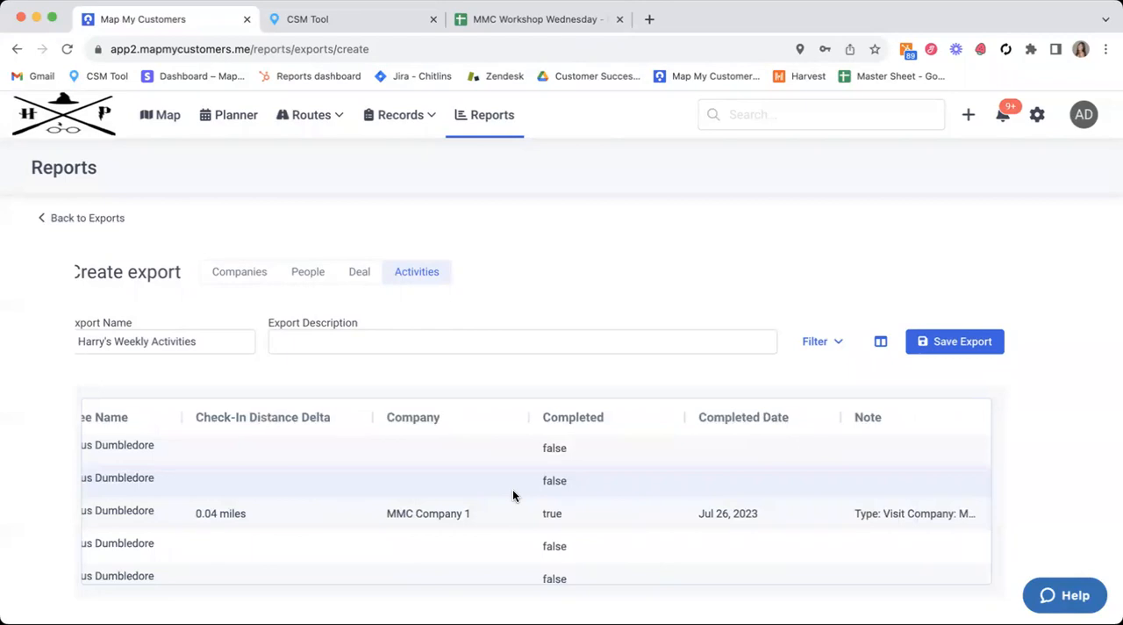
{"action": "scroll", "coordinate": [514, 496], "scroll_direction": "left", "scroll_amount": 5}
{"action": "scroll", "coordinate": [161, 371], "scroll_direction": "left", "scroll_amount": 1}
{"action": "scroll", "coordinate": [161, 370], "scroll_direction": "right", "scroll_amount": 1}
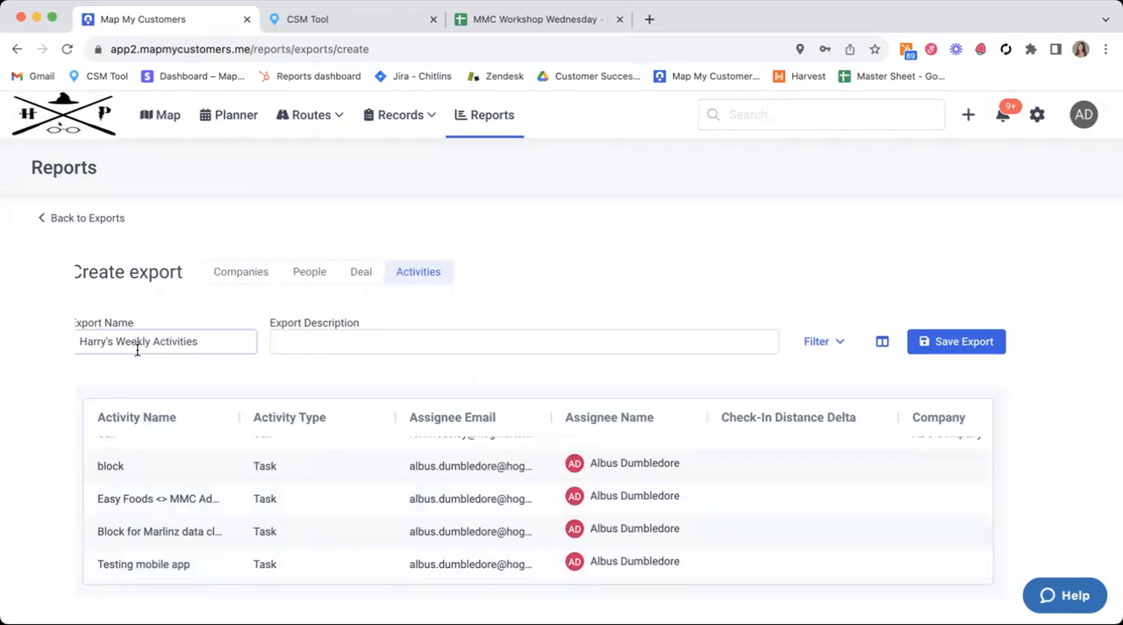
Step: Filter the activities by Assignee Name, limiting them to the team member the export is named after
{"action": "left_click", "coordinate": [815, 344]}
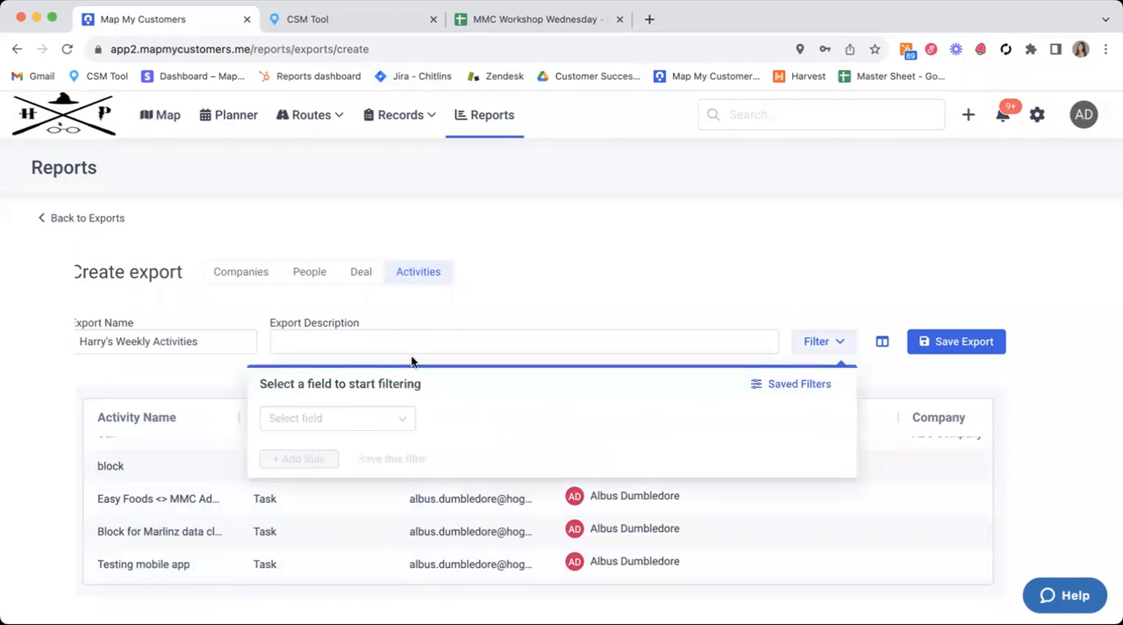
{"action": "left_click", "coordinate": [329, 412]}
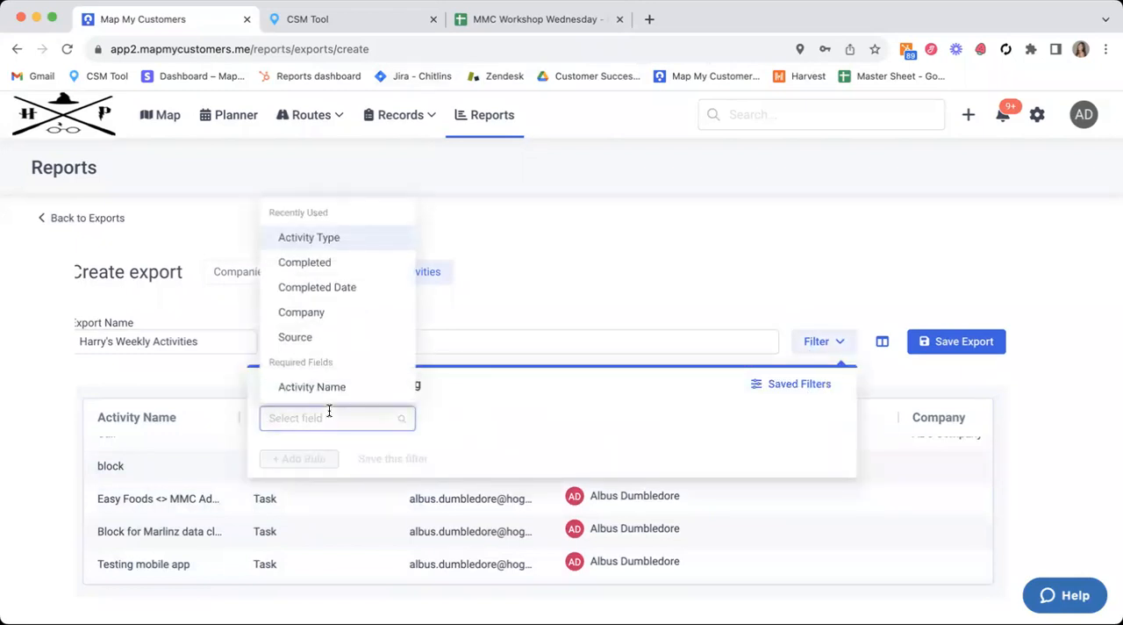
{"action": "type", "text": "ass"}
{"action": "key", "text": "Return"}
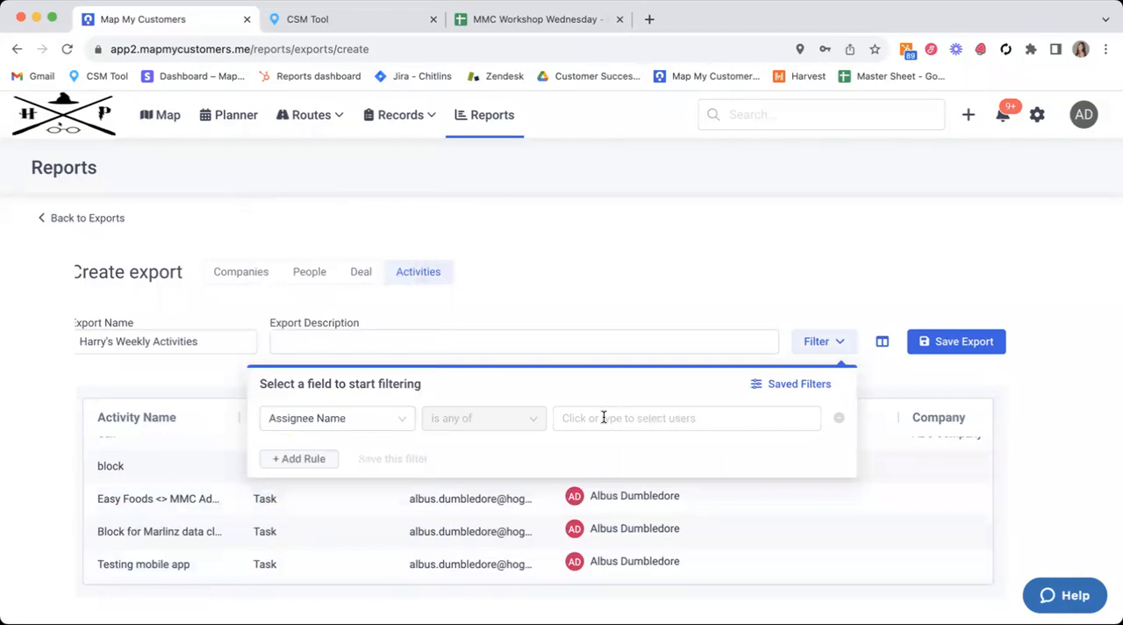
{"action": "left_click", "coordinate": [604, 418]}
{"action": "type", "text": "ha"}
{"action": "key", "text": "Return"}
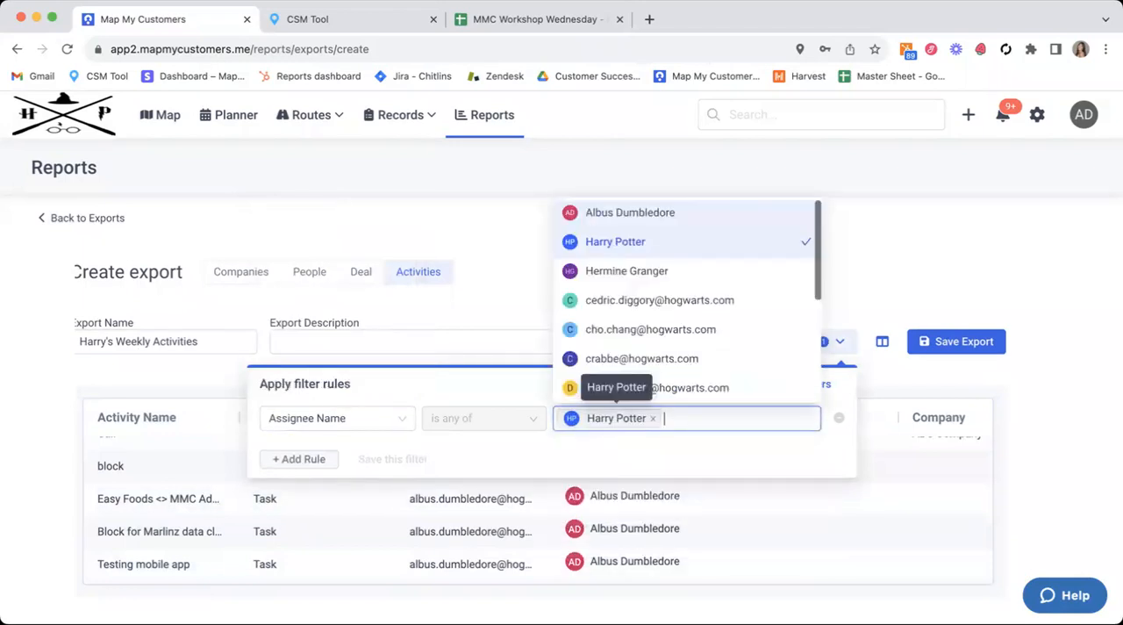
{"action": "left_click", "coordinate": [469, 293]}
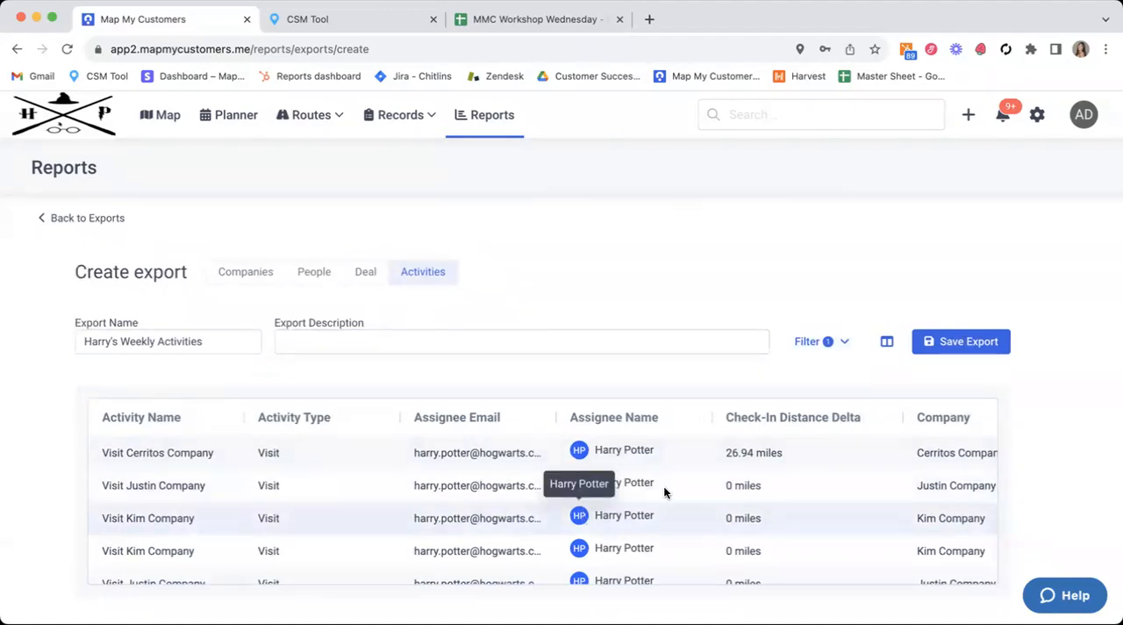
Step: Examine the filtered activities in the preview across the check-in distance, company, completed, completed date, note and verified columns
{"action": "scroll", "coordinate": [647, 480], "scroll_direction": "down", "scroll_amount": 1}
{"action": "scroll", "coordinate": [647, 479], "scroll_direction": "up", "scroll_amount": 1}
{"action": "scroll", "coordinate": [794, 459], "scroll_direction": "right", "scroll_amount": 1}
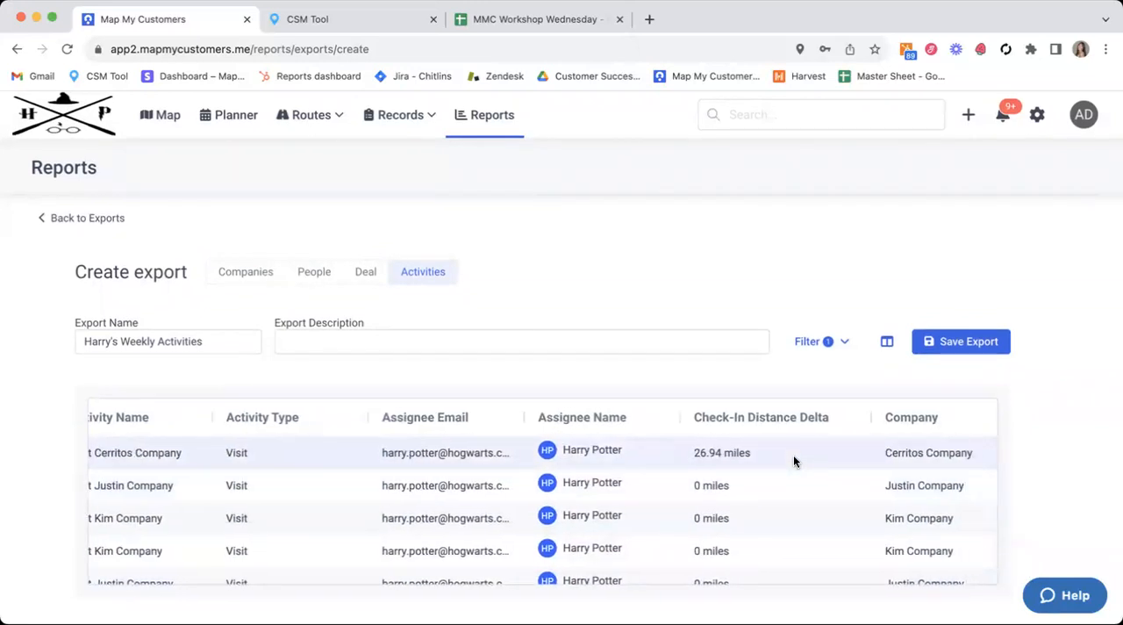
{"action": "scroll", "coordinate": [794, 455], "scroll_direction": "right", "scroll_amount": 5}
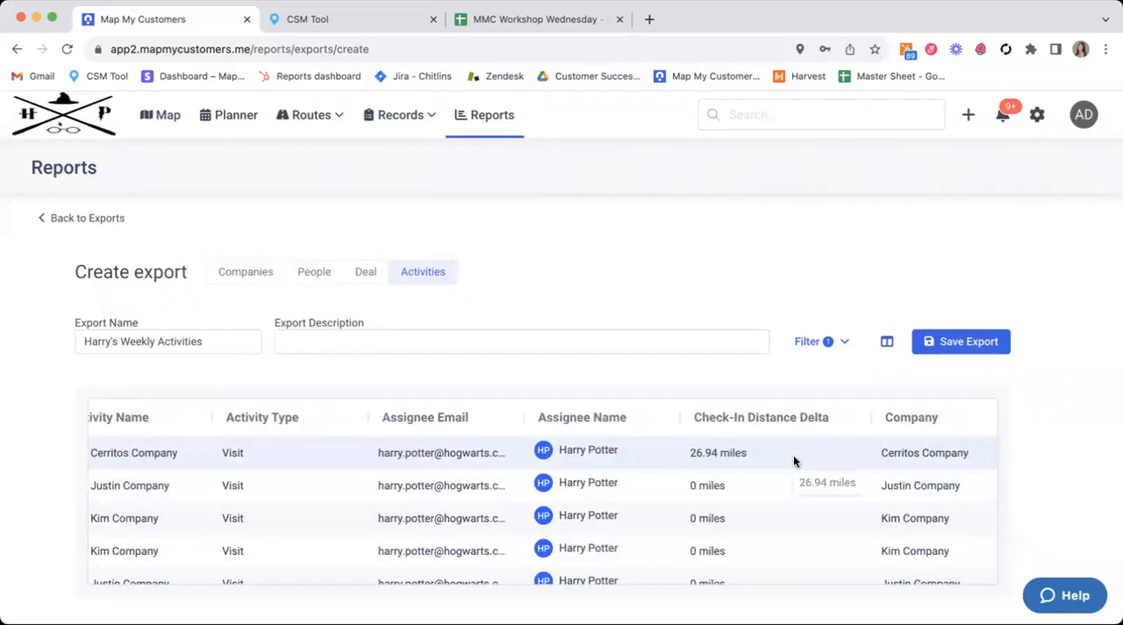
{"action": "scroll", "coordinate": [794, 455], "scroll_direction": "right", "scroll_amount": 7}
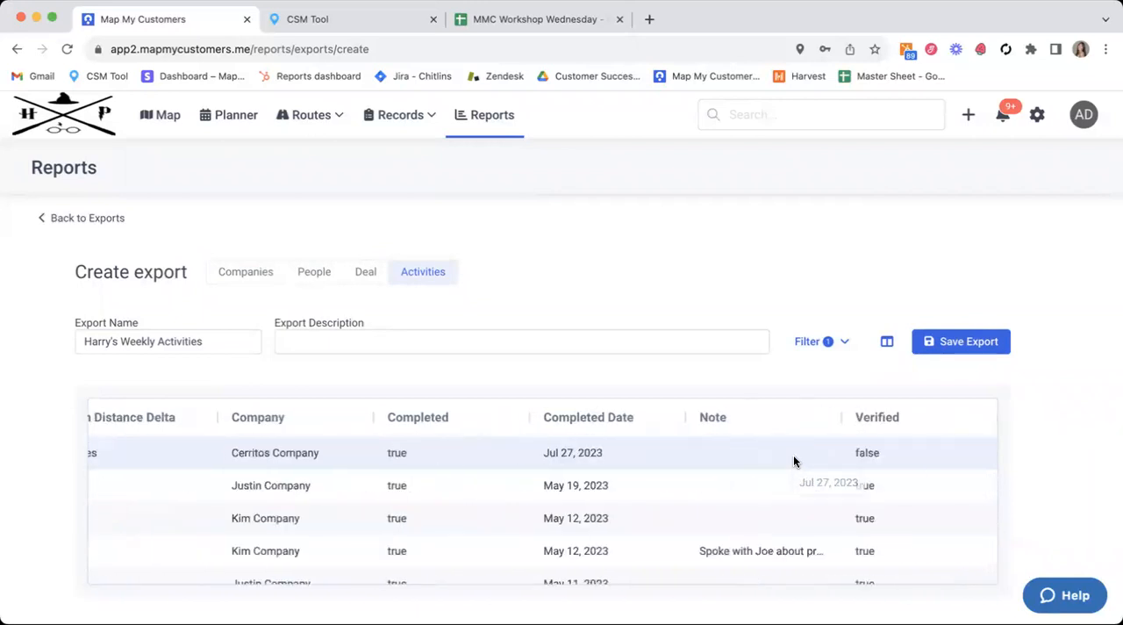
{"action": "scroll", "coordinate": [894, 575], "scroll_direction": "down", "scroll_amount": 5}
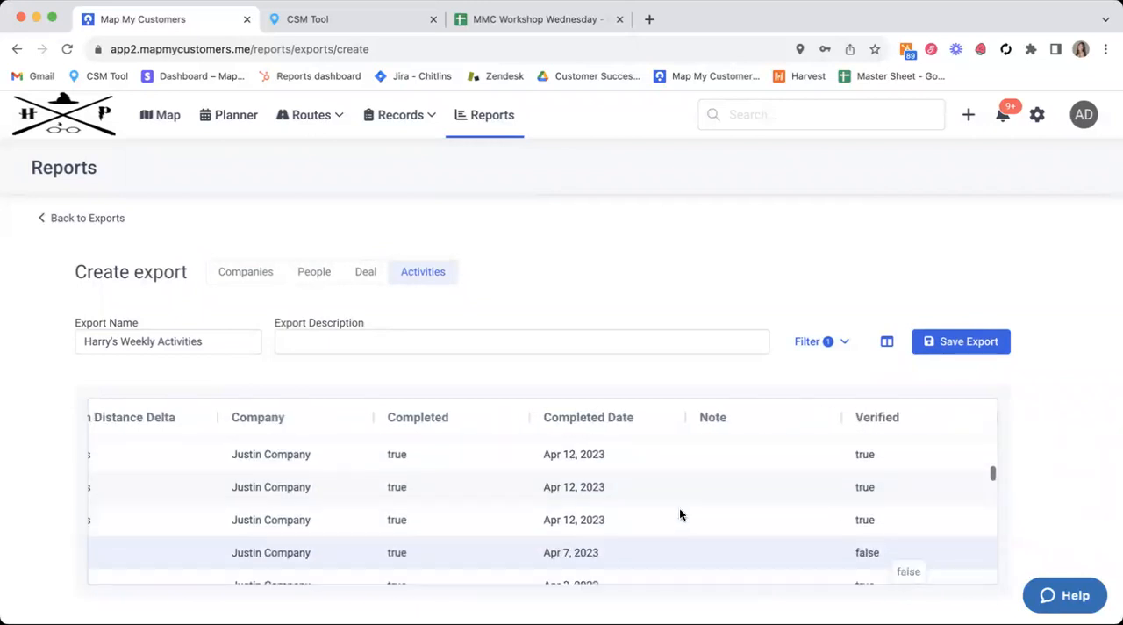
{"action": "scroll", "coordinate": [680, 512], "scroll_direction": "left", "scroll_amount": 2}
{"action": "scroll", "coordinate": [679, 514], "scroll_direction": "left", "scroll_amount": 9}
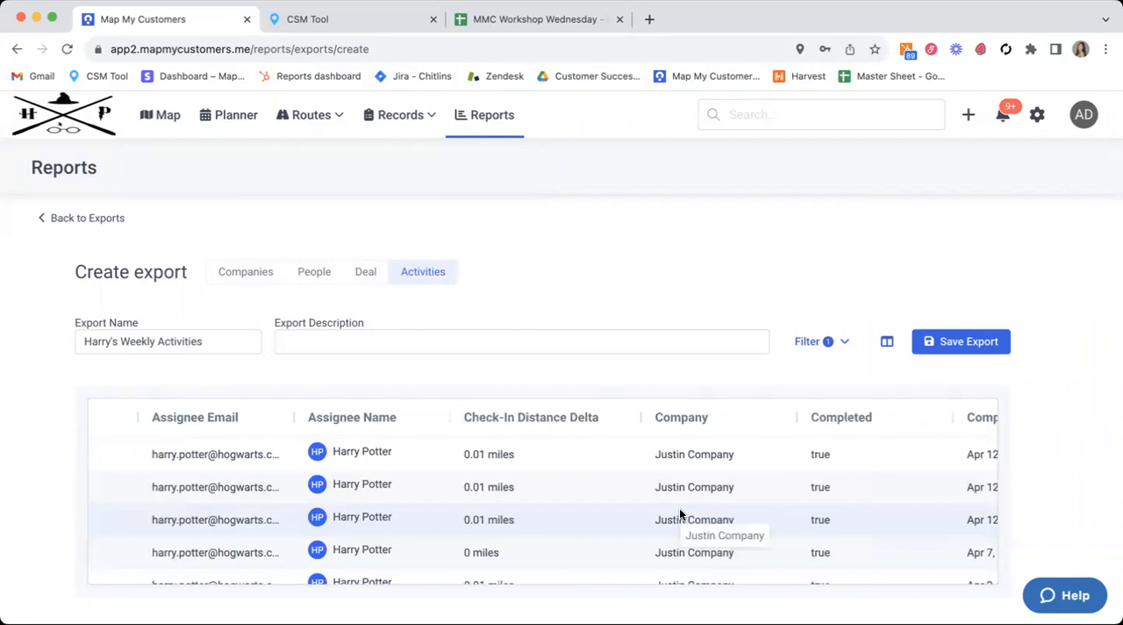
{"action": "scroll", "coordinate": [679, 514], "scroll_direction": "left", "scroll_amount": 3}
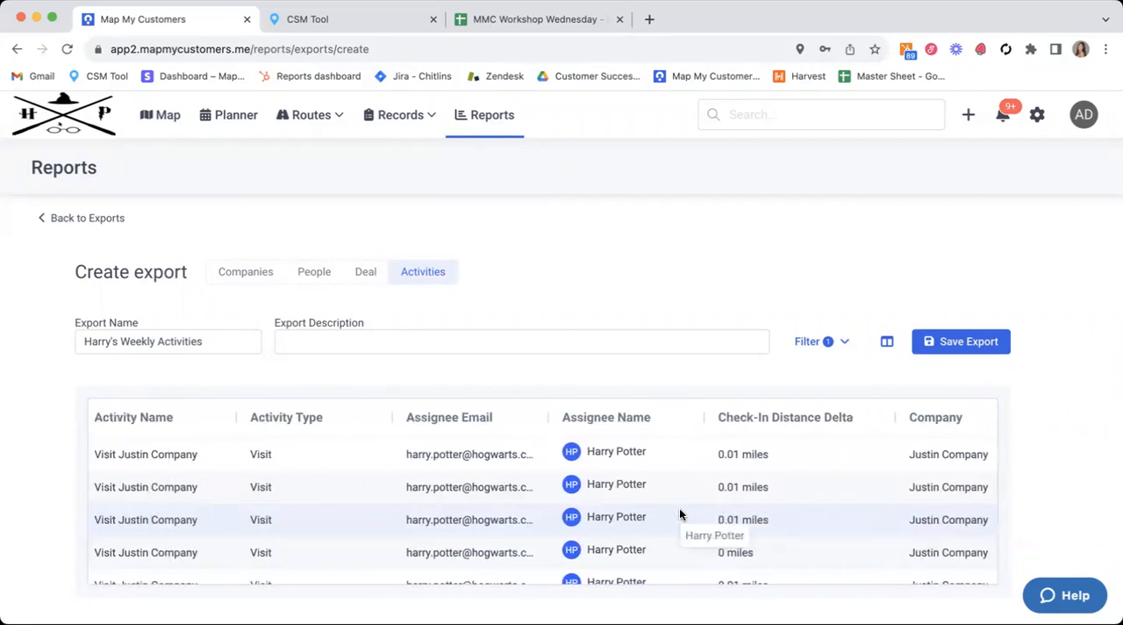
Step: Save the export and open the scheduled sending settings for Harry's Weekly Activities
{"action": "left_click", "coordinate": [972, 345]}
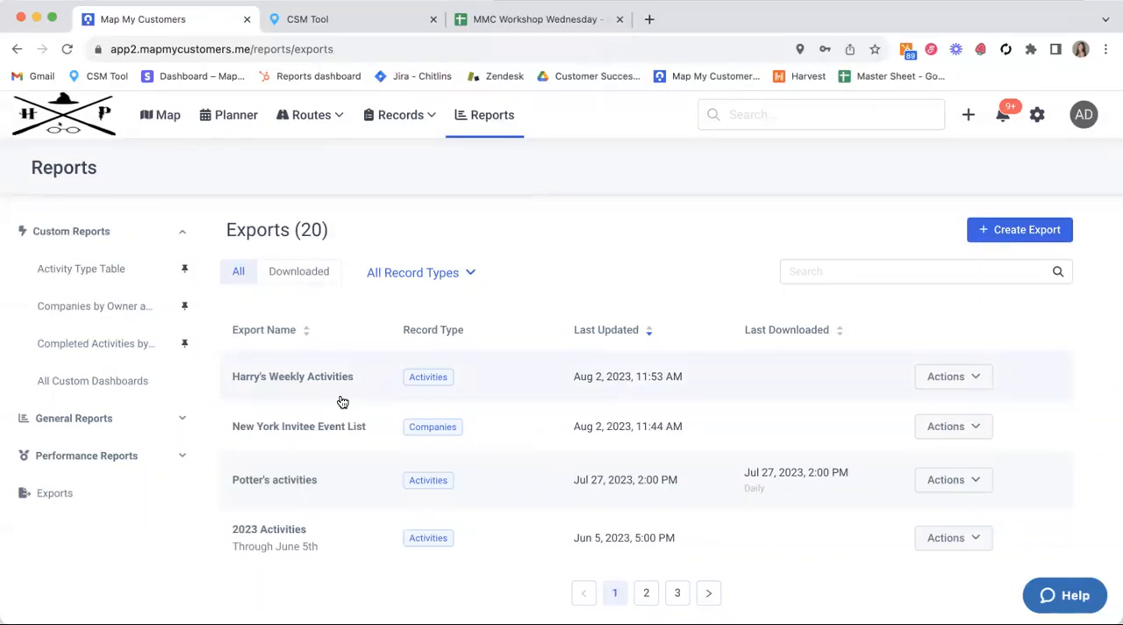
{"action": "left_click", "coordinate": [978, 389]}
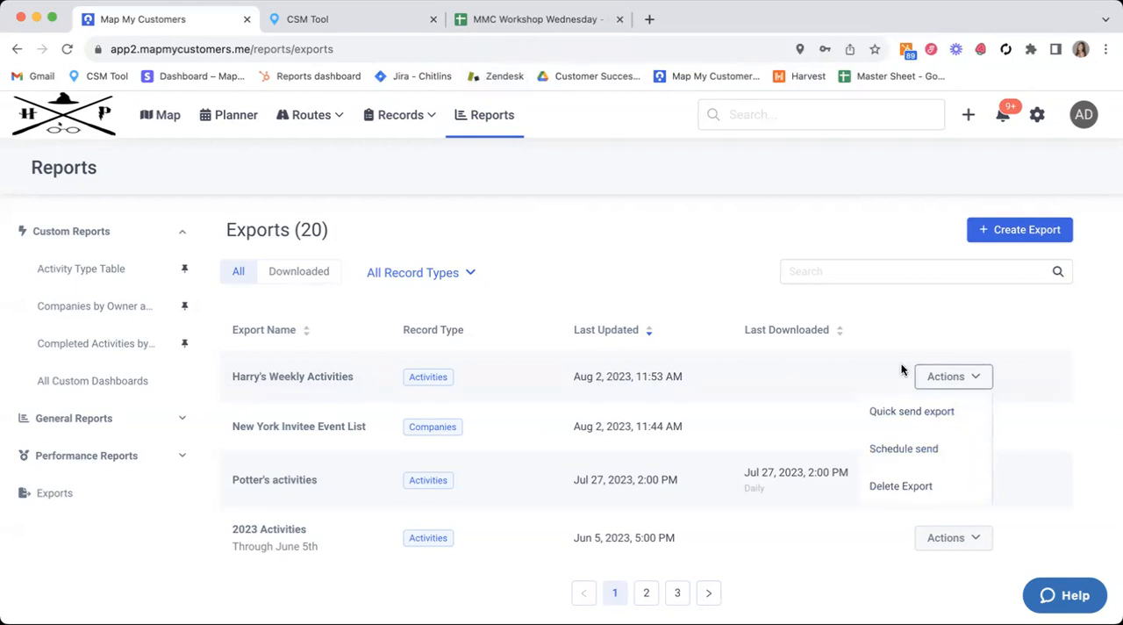
{"action": "left_click", "coordinate": [926, 447]}
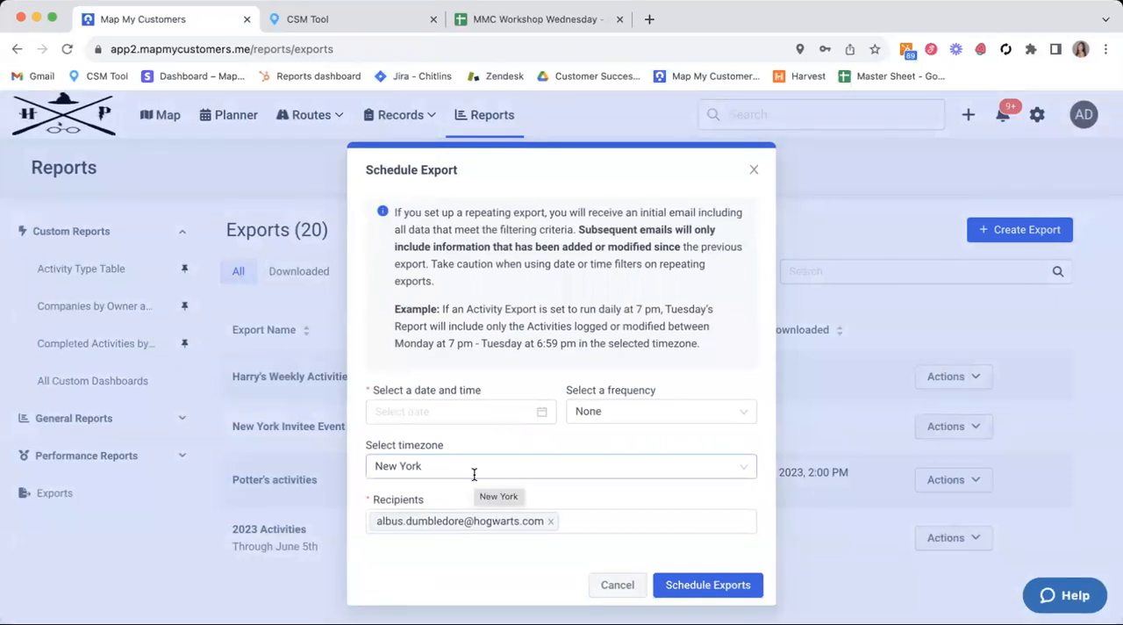
Step: Set the scheduled export's date and time to August 4, 2023 at 08:00 PM
{"action": "left_click", "coordinate": [452, 409]}
{"action": "left_click", "coordinate": [529, 226]}
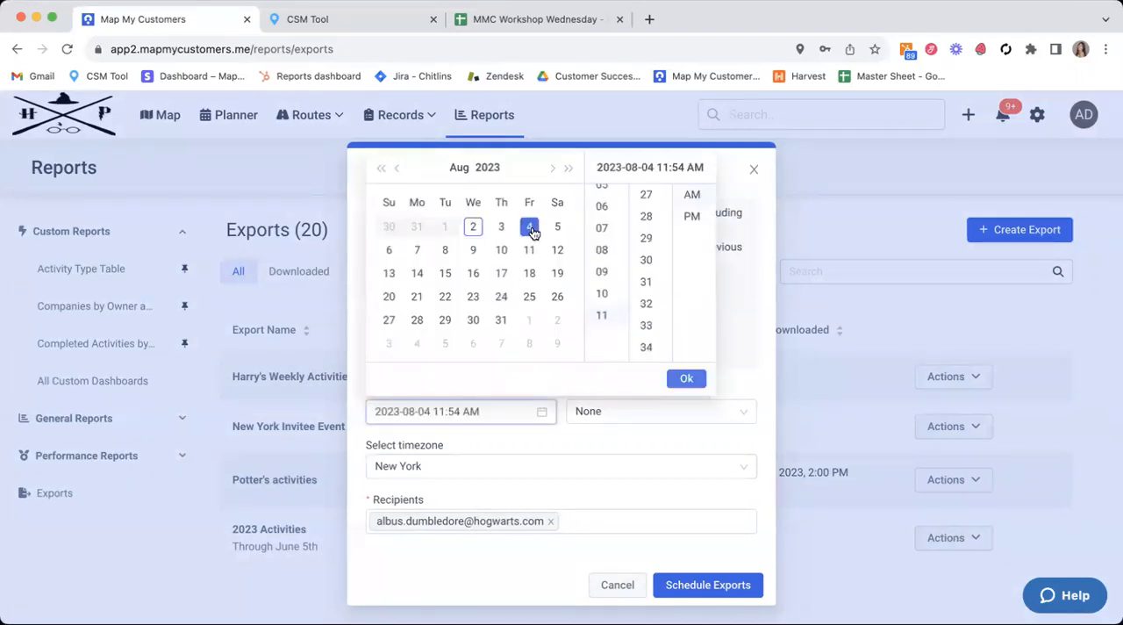
{"action": "scroll", "coordinate": [596, 210], "scroll_direction": "up", "scroll_amount": 2}
{"action": "left_click", "coordinate": [602, 245]}
{"action": "scroll", "coordinate": [644, 229], "scroll_direction": "up", "scroll_amount": 3}
{"action": "scroll", "coordinate": [644, 228], "scroll_direction": "up", "scroll_amount": 10}
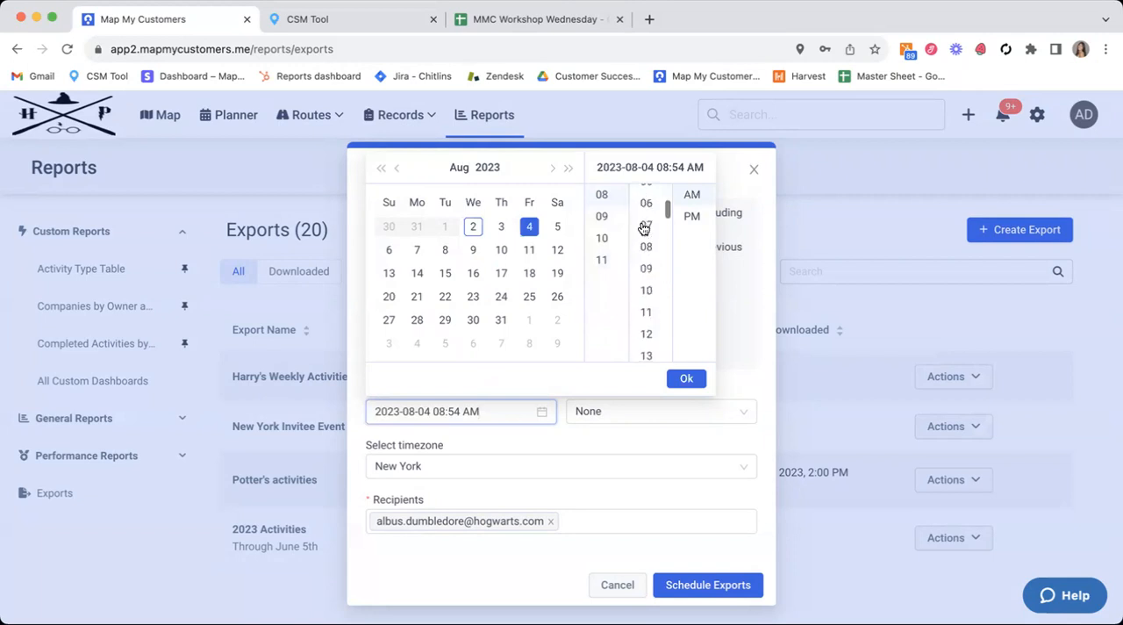
{"action": "left_click", "coordinate": [646, 194]}
{"action": "left_click", "coordinate": [692, 216]}
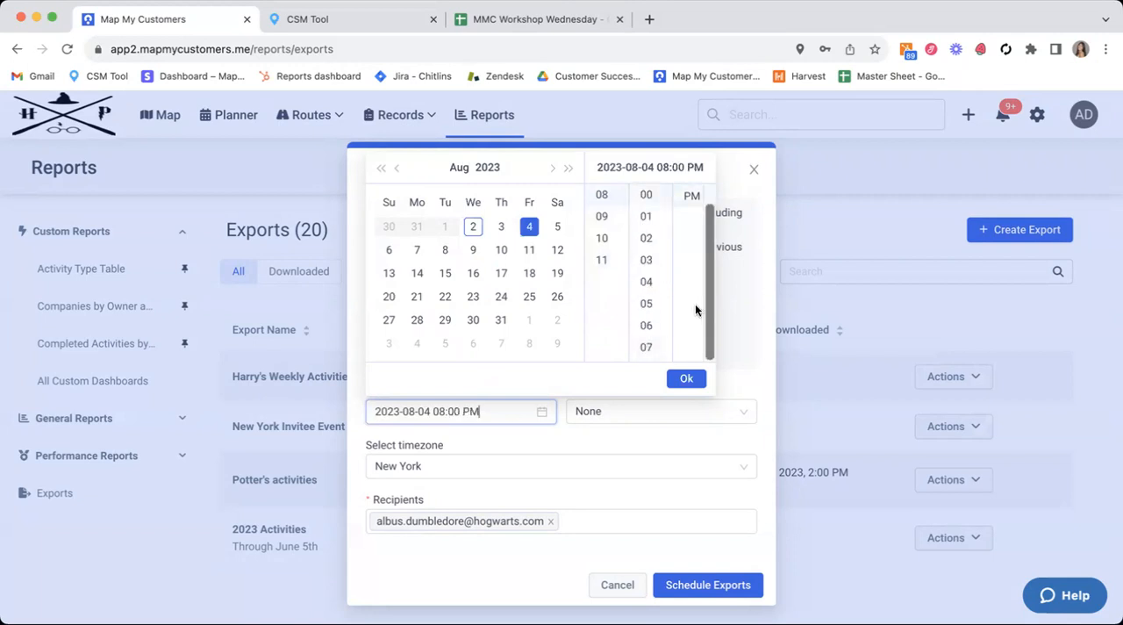
{"action": "left_click", "coordinate": [687, 380]}
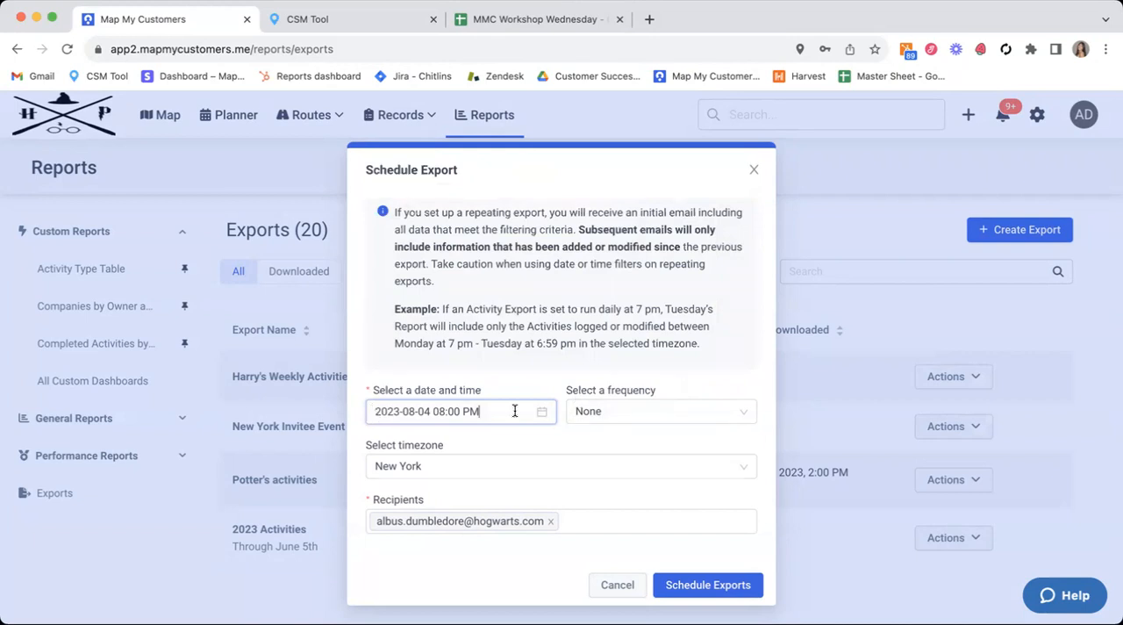
Step: Set the scheduled export's frequency to Weekly
{"action": "left_click_drag", "start_coordinate": [374, 391], "coordinate": [484, 391]}
{"action": "left_click", "coordinate": [483, 391]}
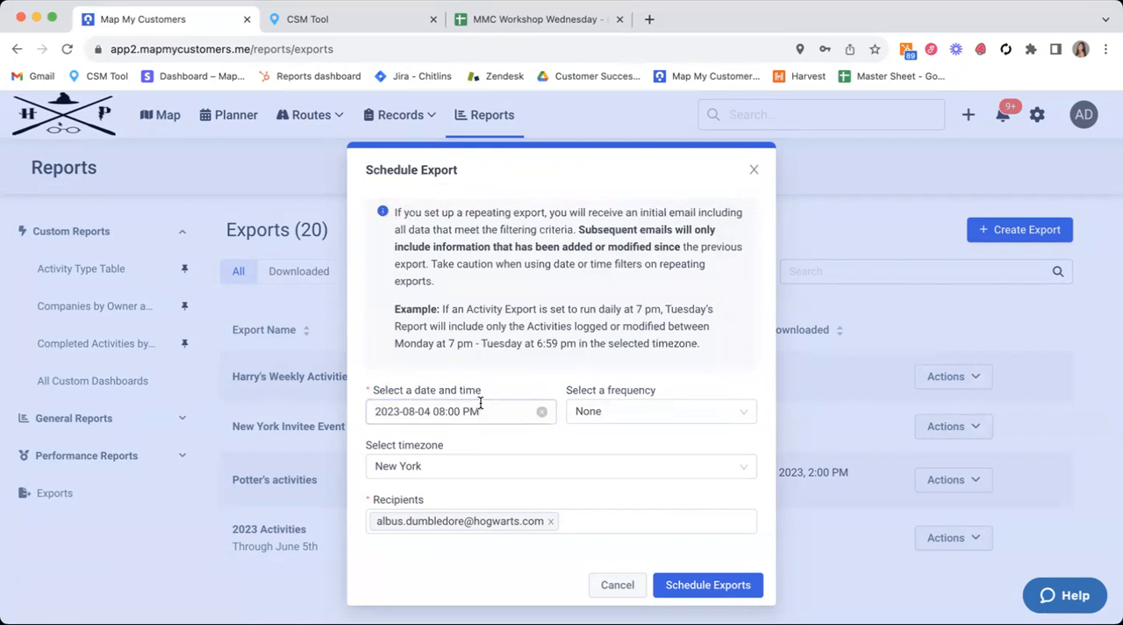
{"action": "left_click", "coordinate": [594, 410]}
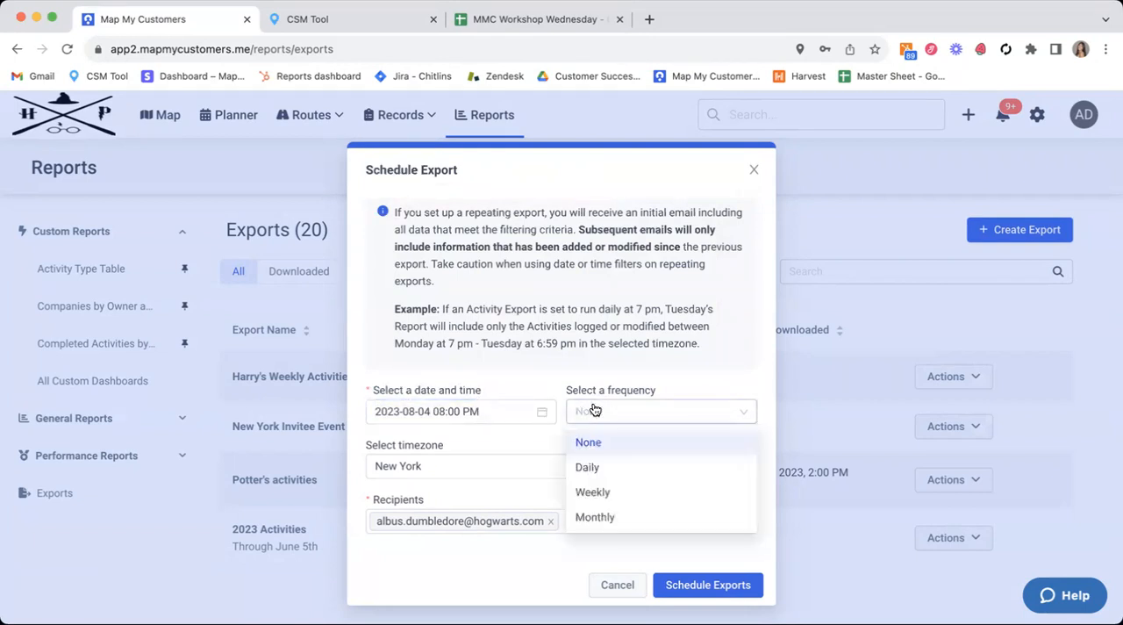
{"action": "left_click", "coordinate": [594, 492]}
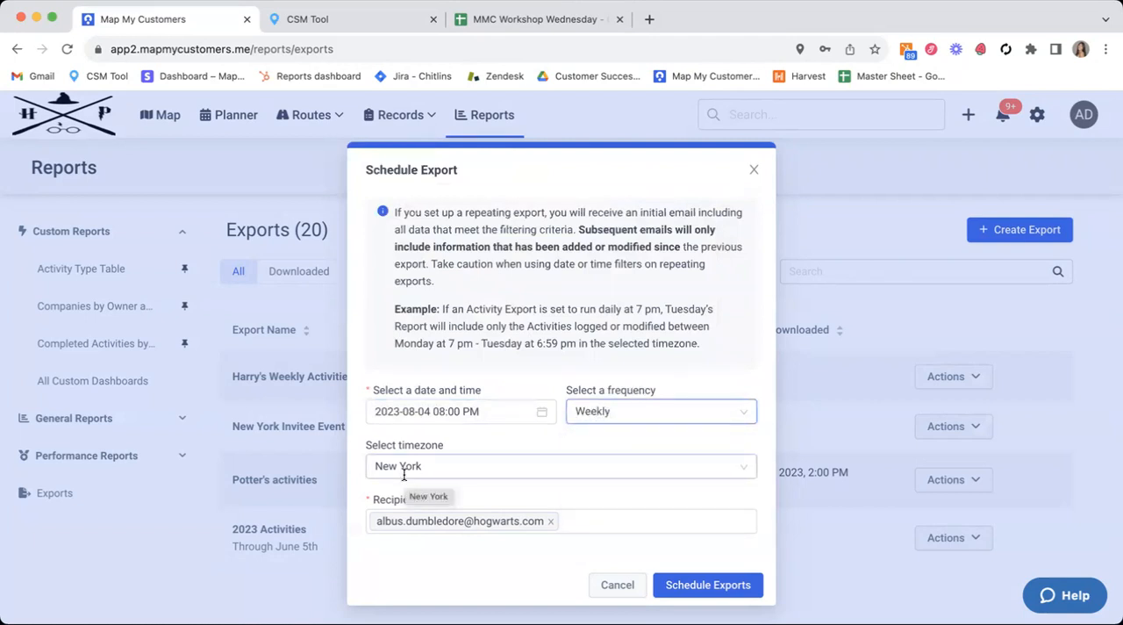
Step: Add the filtered assignee's email as a second recipient, schedule the export, and dismiss the notification
{"action": "left_click", "coordinate": [598, 528]}
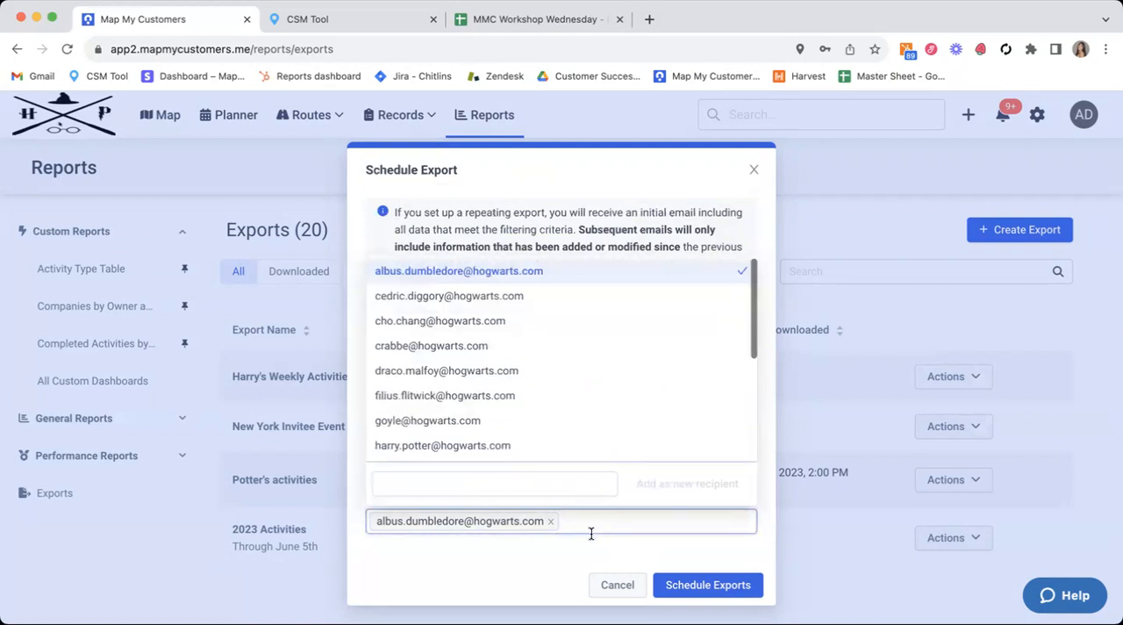
{"action": "left_click", "coordinate": [502, 574]}
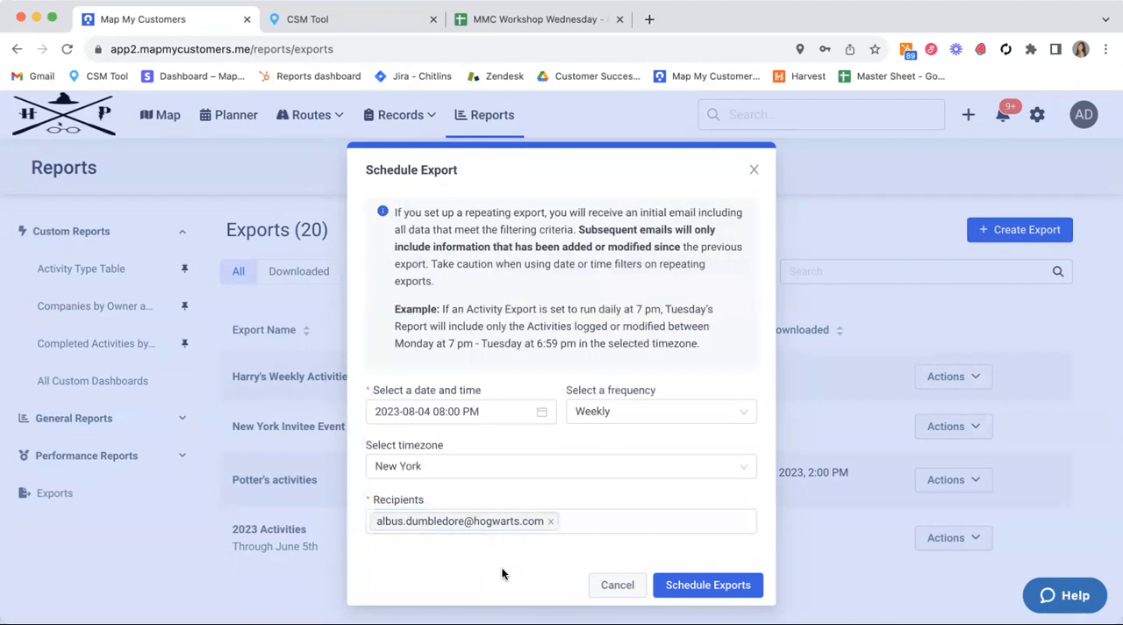
{"action": "left_click", "coordinate": [580, 520]}
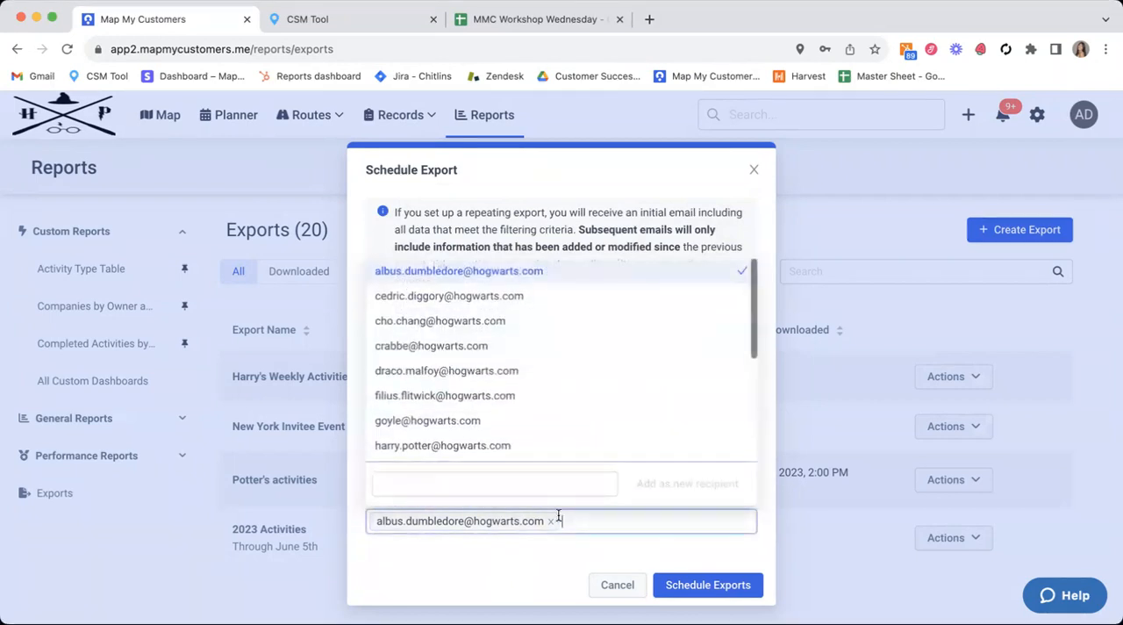
{"action": "left_click", "coordinate": [430, 446]}
{"action": "left_click", "coordinate": [469, 549]}
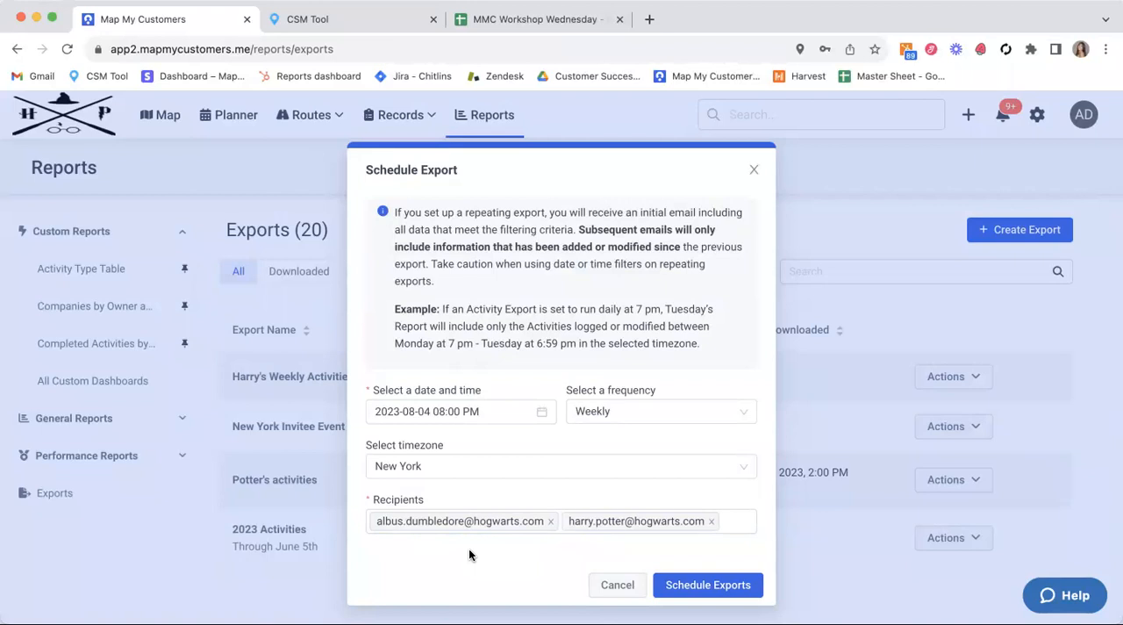
{"action": "left_click", "coordinate": [697, 585]}
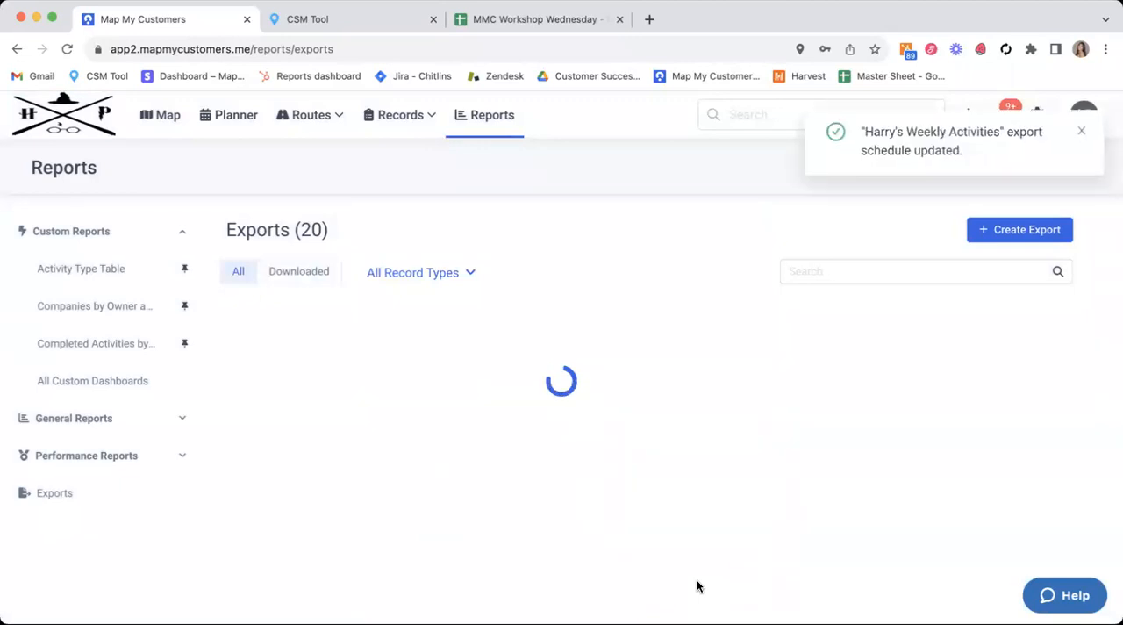
{"action": "left_click", "coordinate": [1081, 131]}
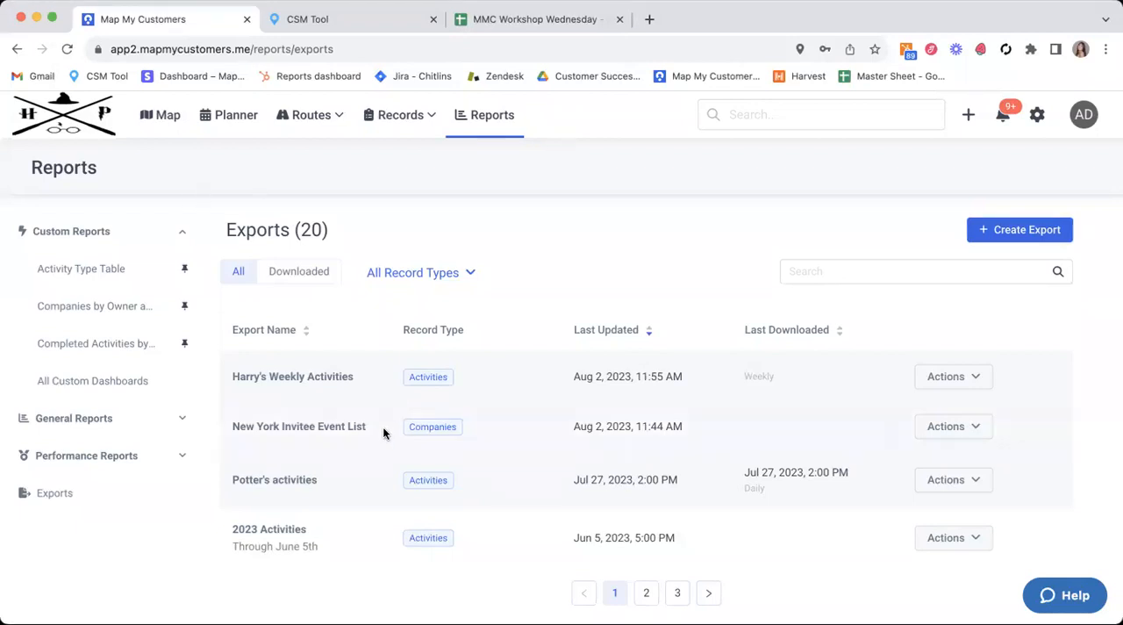
Step: Reopen Harry's Weekly Activities to review its available and selected columns, and return to the exports list
{"action": "left_click", "coordinate": [376, 373]}
{"action": "left_click", "coordinate": [887, 346]}
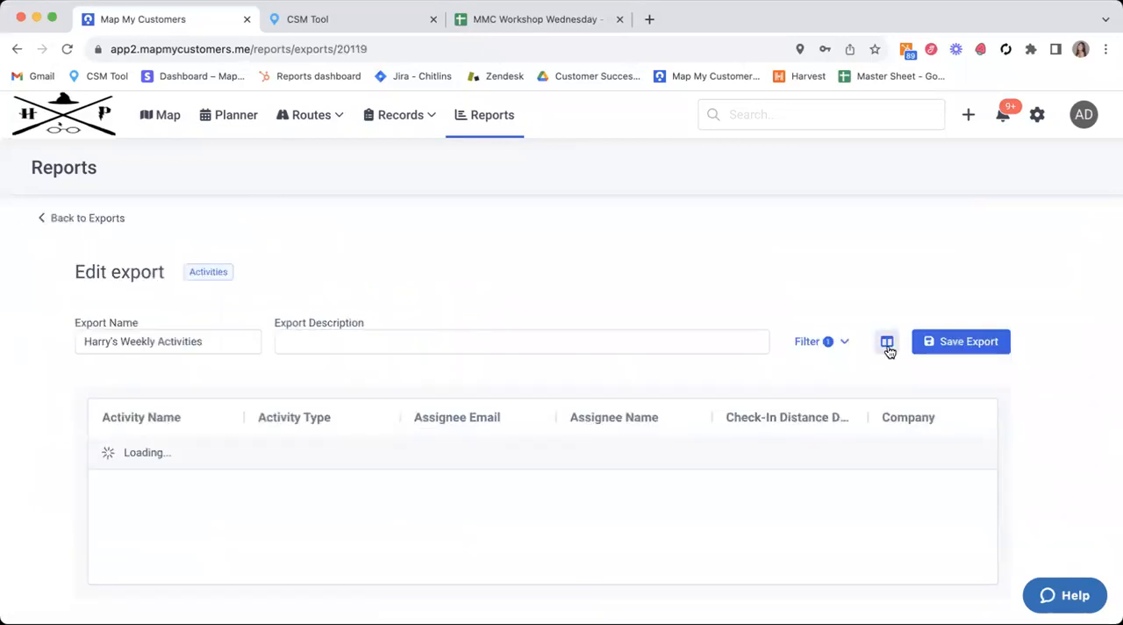
{"action": "scroll", "coordinate": [974, 439], "scroll_direction": "down", "scroll_amount": 5}
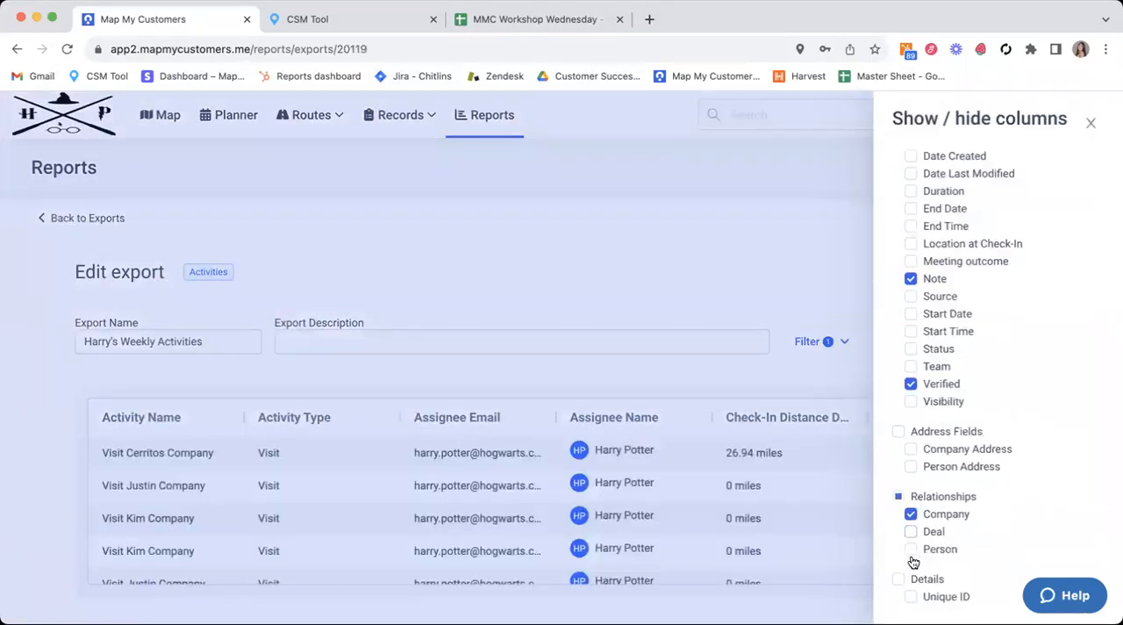
{"action": "left_click", "coordinate": [803, 197]}
{"action": "left_click", "coordinate": [108, 217]}
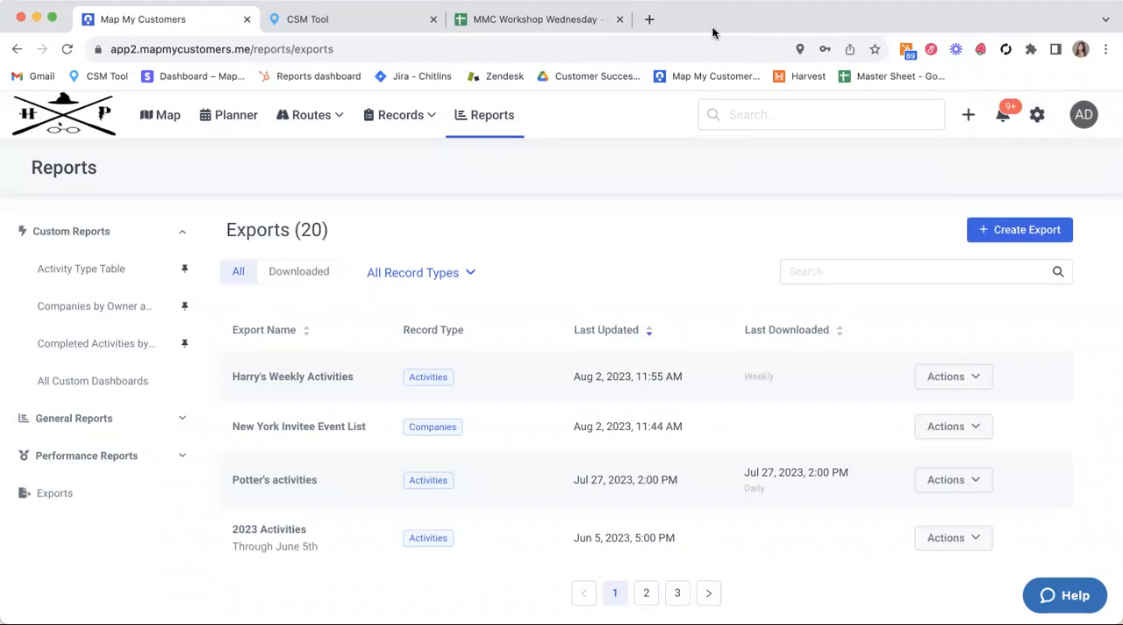
Step: Open the Exports Tab article from the Reports section of the Map My Customers Web App Support site in a new browser tab
{"action": "left_click", "coordinate": [650, 18]}
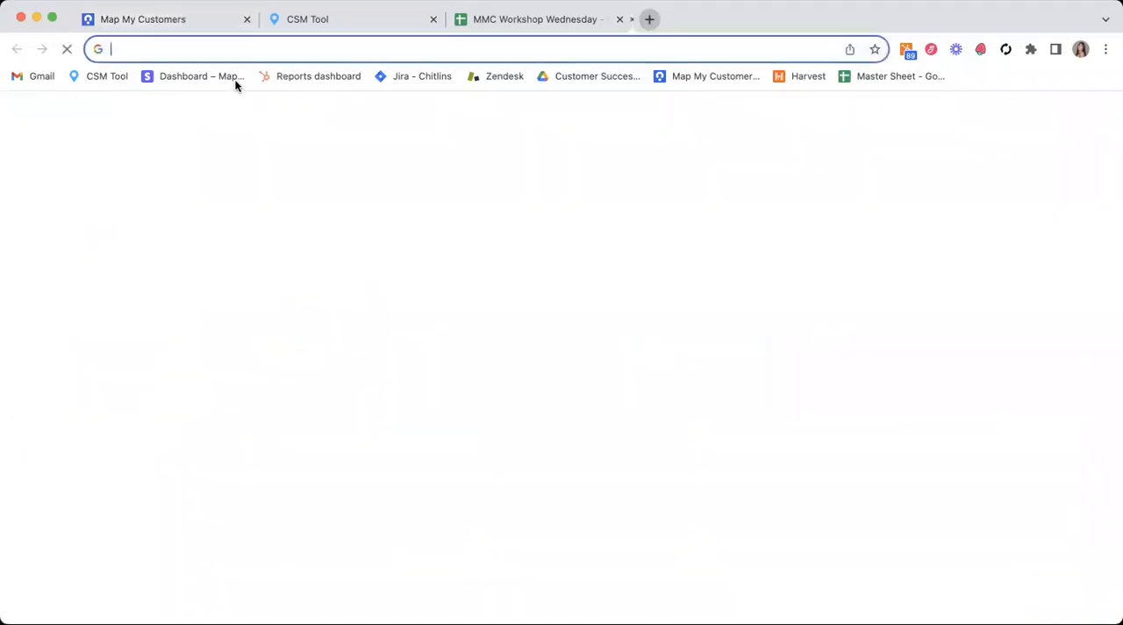
{"action": "left_click", "coordinate": [730, 75]}
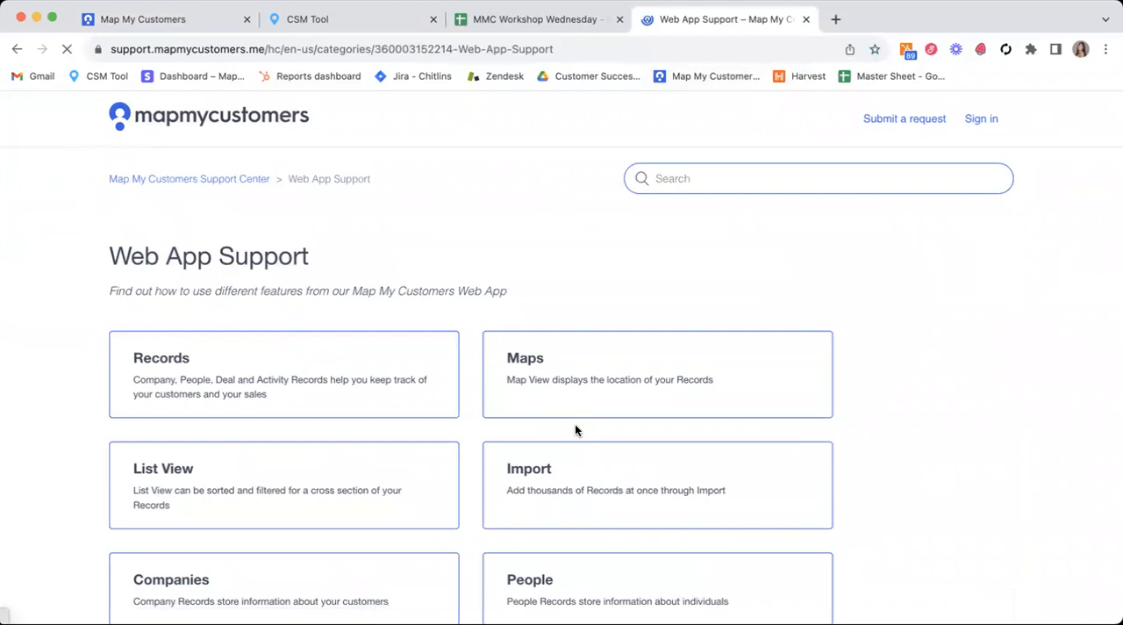
{"action": "scroll", "coordinate": [575, 430], "scroll_direction": "down", "scroll_amount": 6}
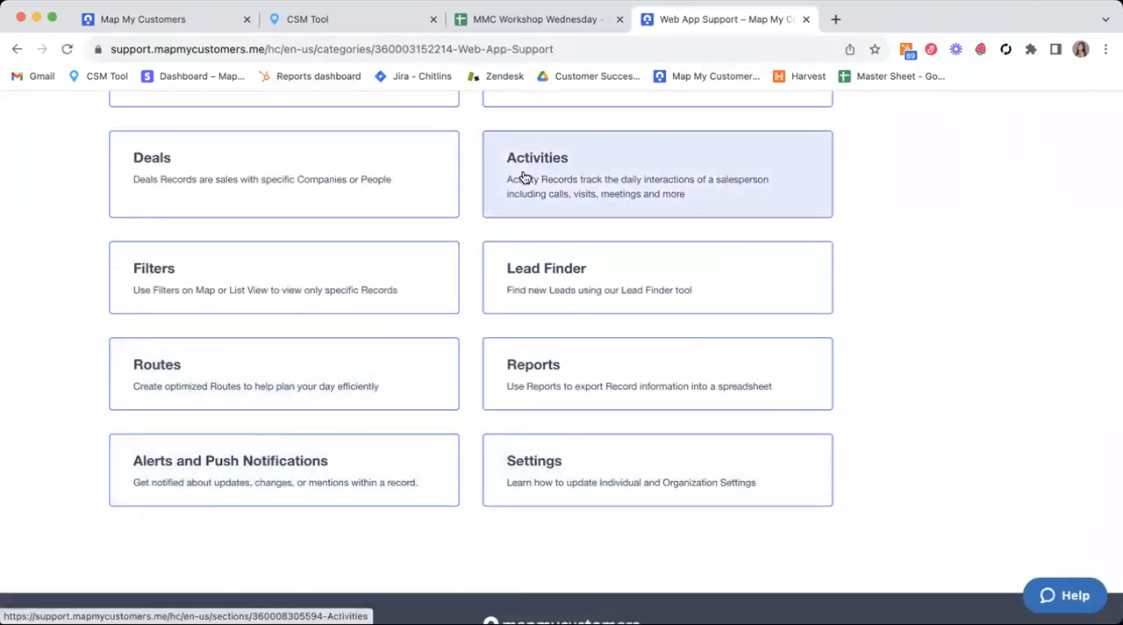
{"action": "left_click", "coordinate": [675, 379]}
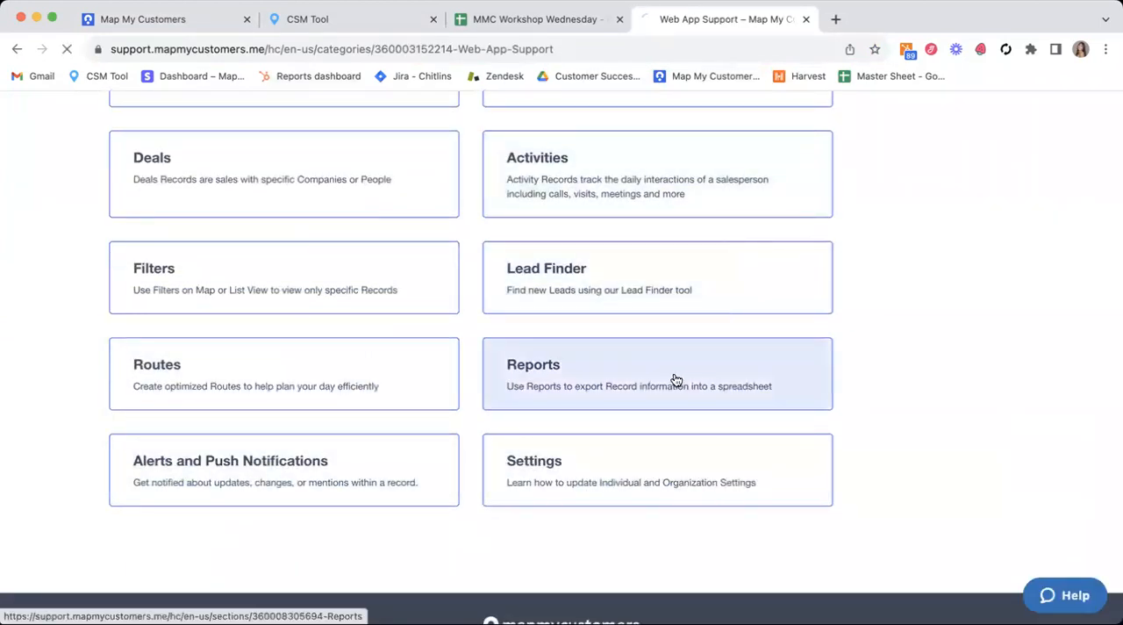
{"action": "scroll", "coordinate": [416, 456], "scroll_direction": "down", "scroll_amount": 2}
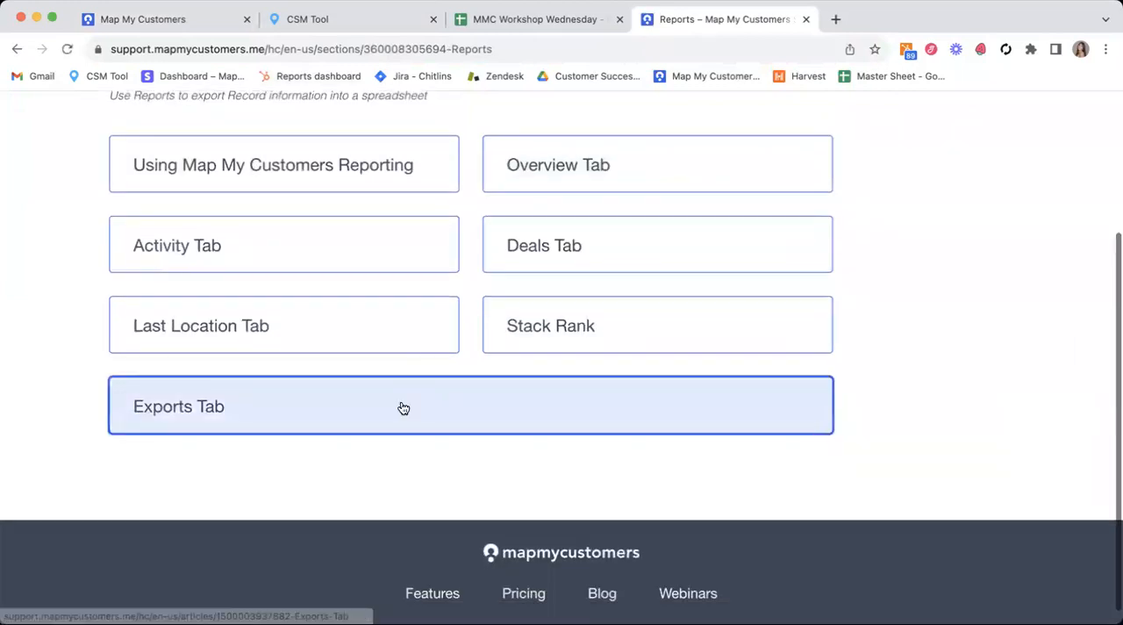
{"action": "left_click", "coordinate": [403, 408]}
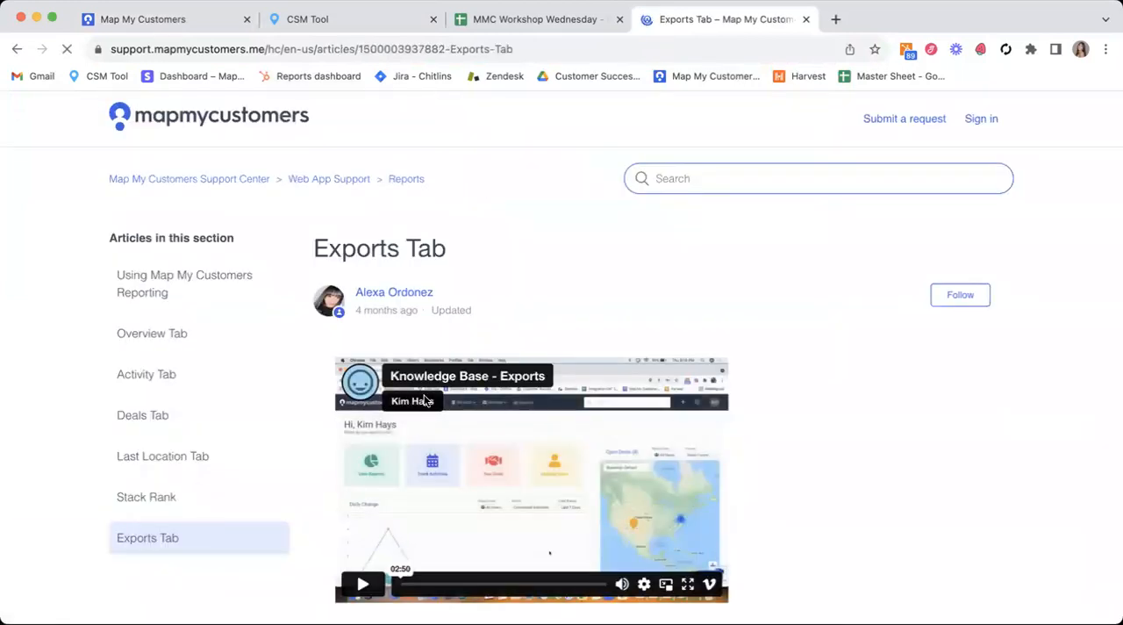
Step: Examine the Exports Tab article's instructions for creating an export, choosing columns and applying filters, and return to the Map My Customers exports list
{"action": "scroll", "coordinate": [582, 403], "scroll_direction": "down", "scroll_amount": 3}
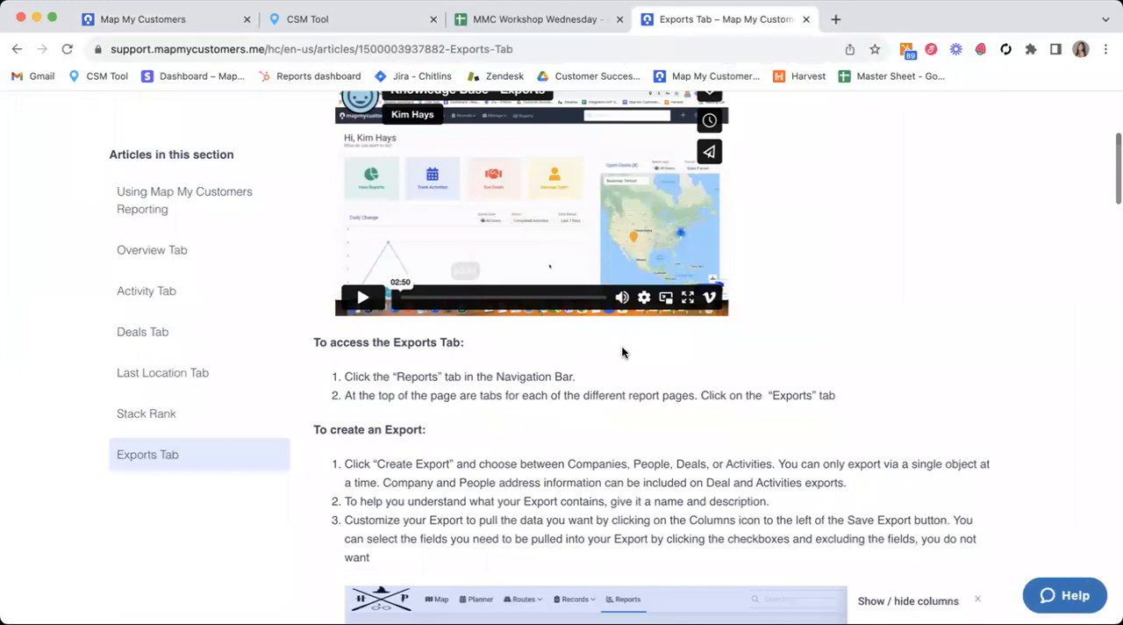
{"action": "scroll", "coordinate": [378, 396], "scroll_direction": "down", "scroll_amount": 2}
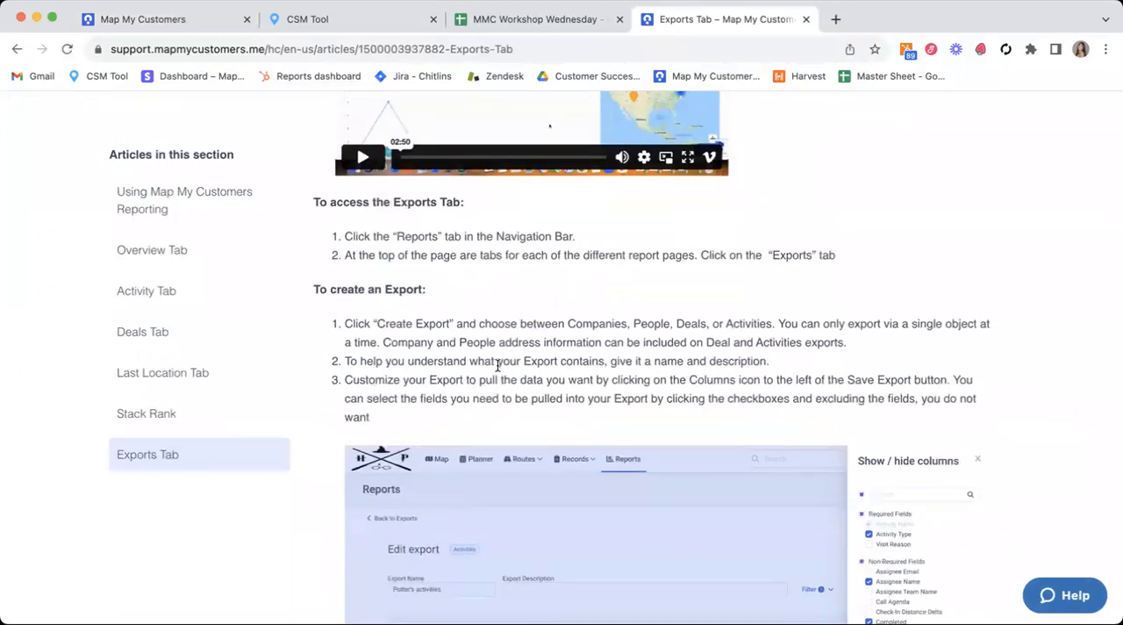
{"action": "left_click_drag", "start_coordinate": [374, 323], "coordinate": [459, 336]}
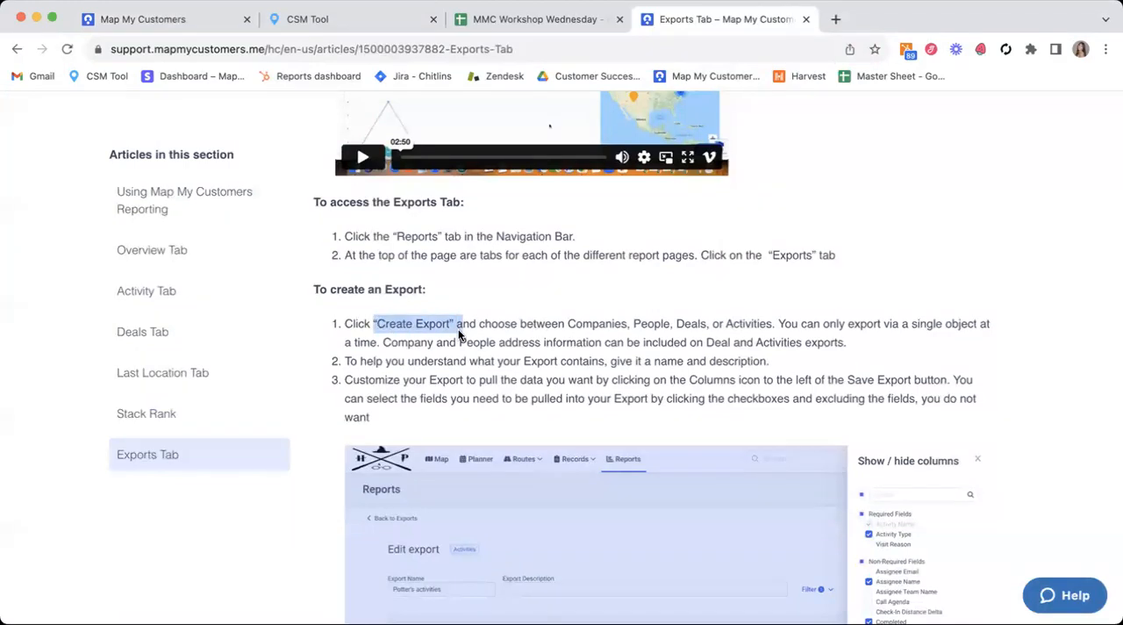
{"action": "left_click", "coordinate": [497, 376]}
{"action": "scroll", "coordinate": [498, 378], "scroll_direction": "down", "scroll_amount": 2}
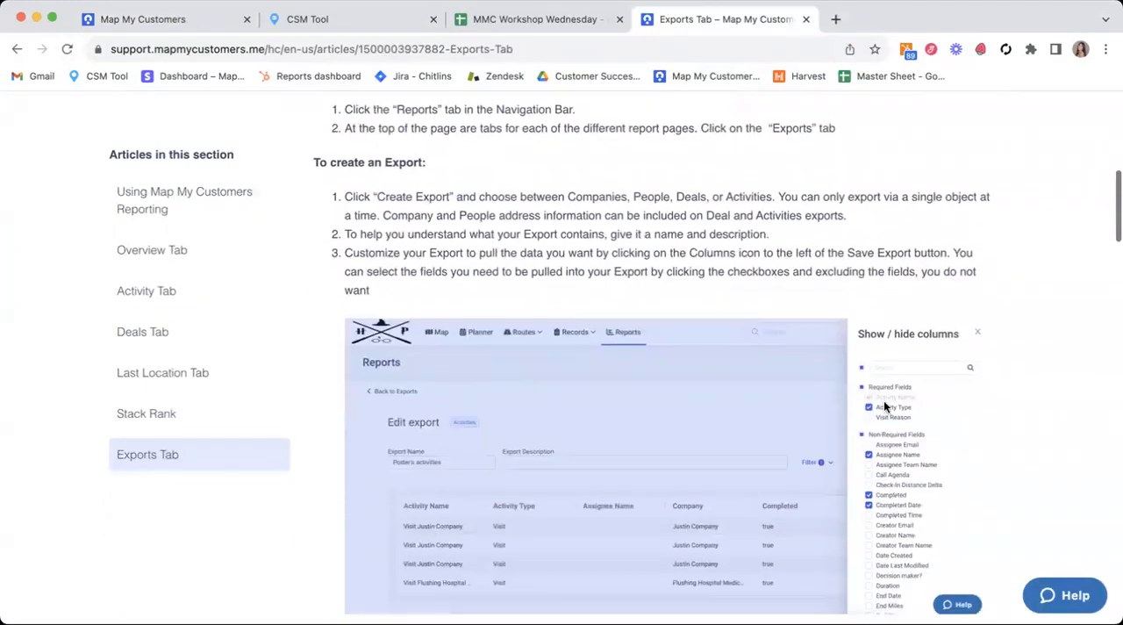
{"action": "scroll", "coordinate": [868, 459], "scroll_direction": "down", "scroll_amount": 5}
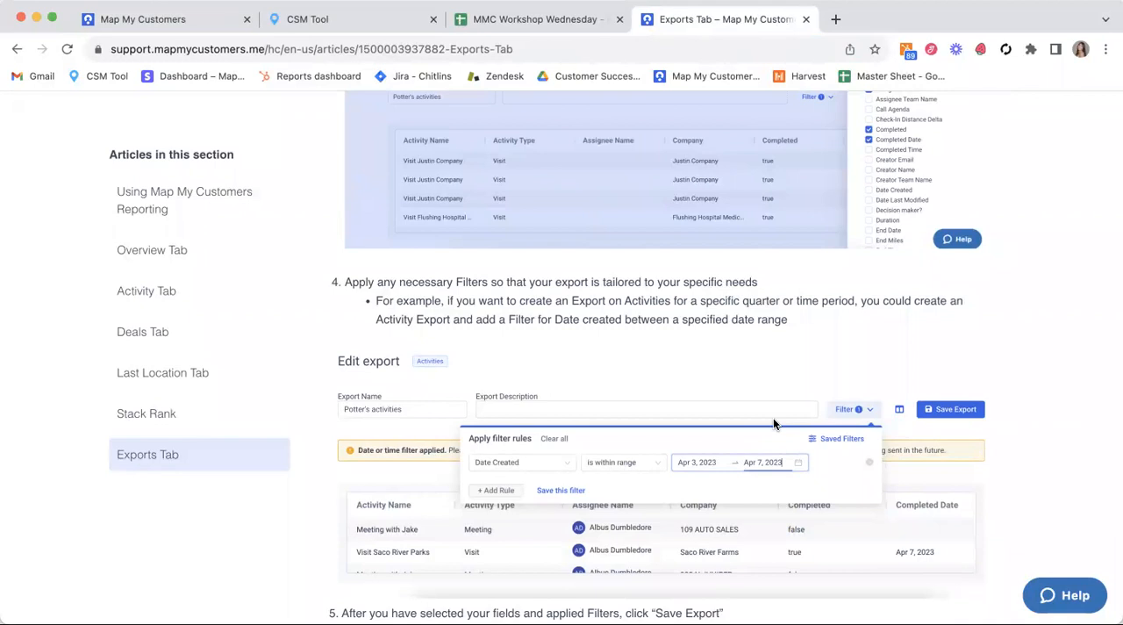
{"action": "left_click", "coordinate": [127, 20]}
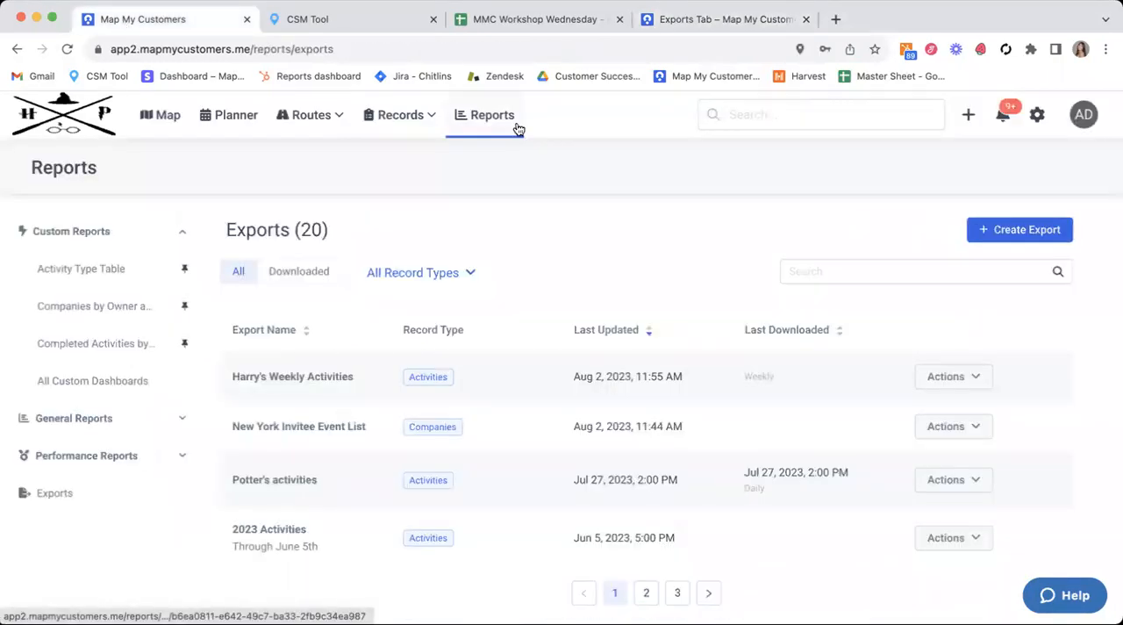